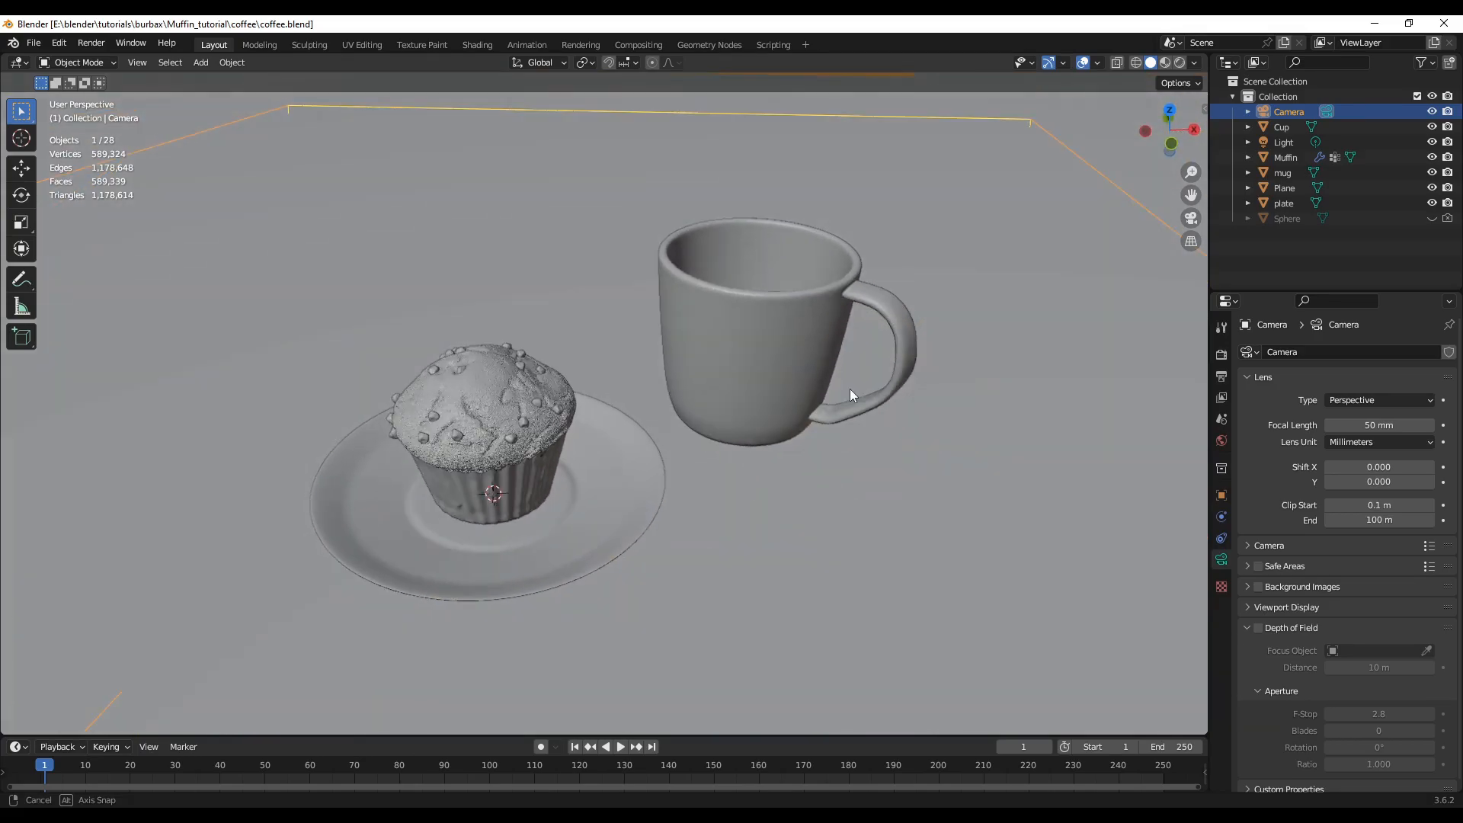
- Open the mug's mesh for editing and switch to face selection
click(767, 319)
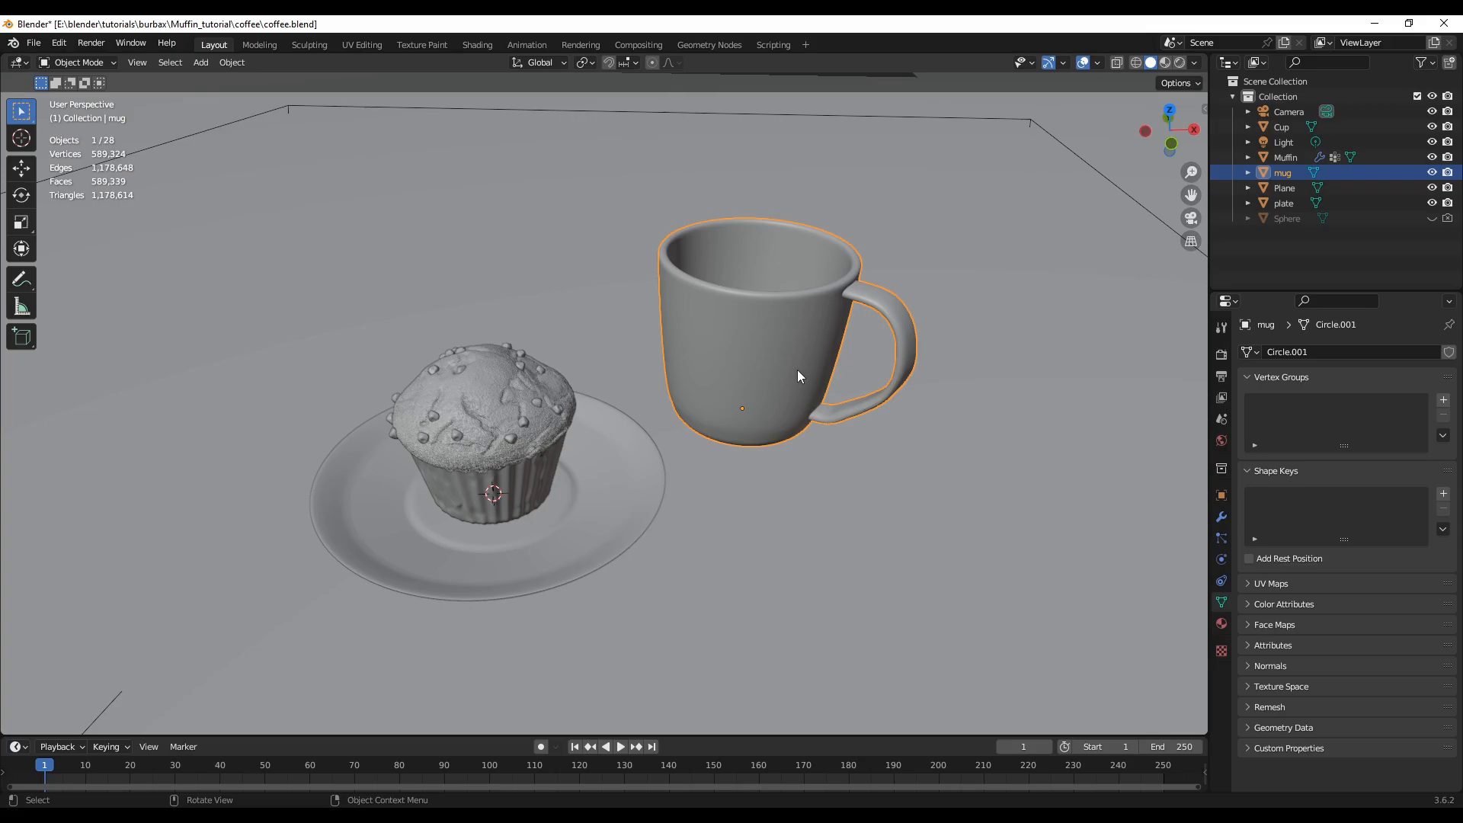
key(Tab)
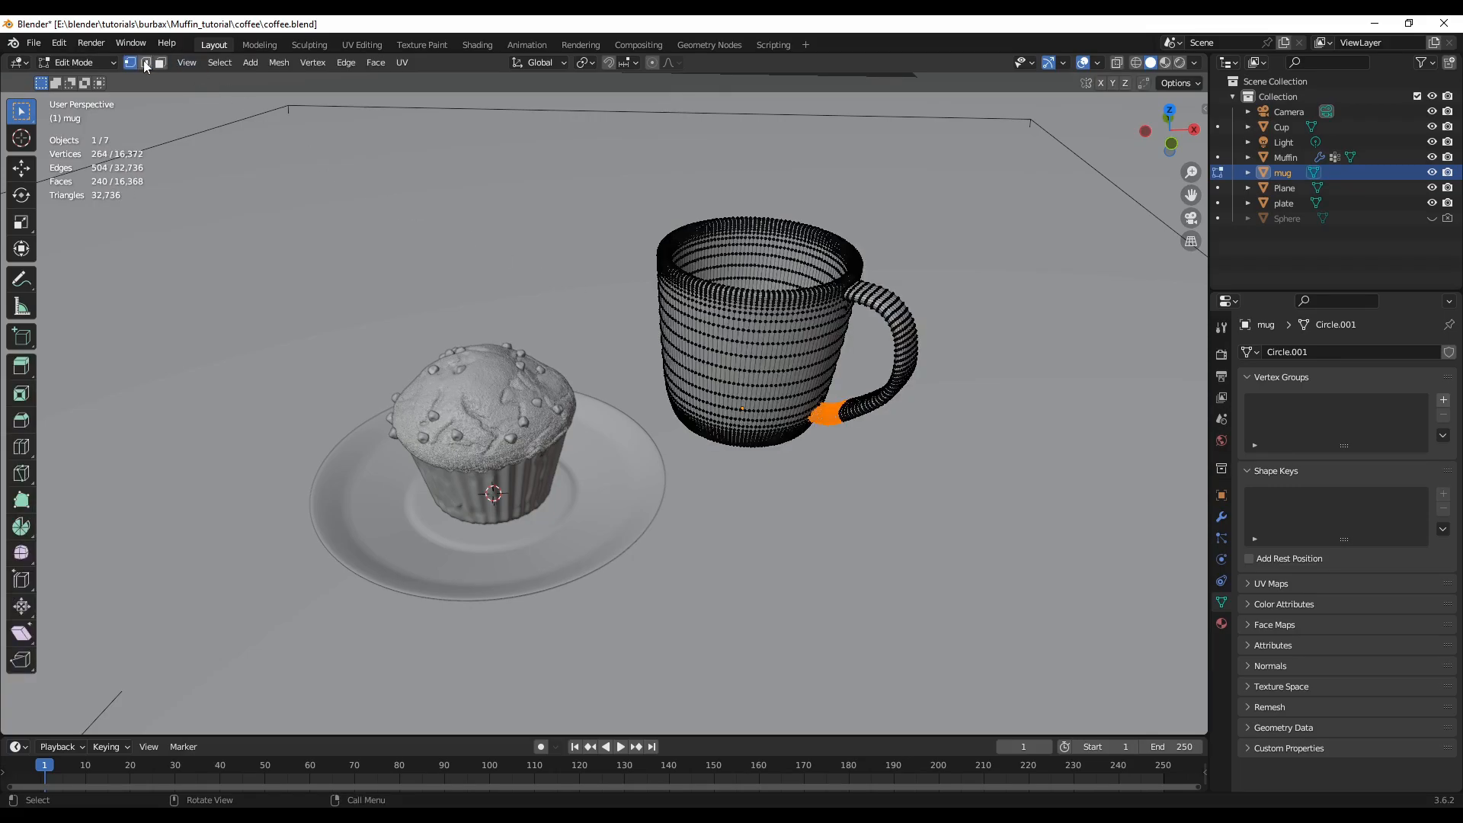
middle_drag(862, 542, 643, 552)
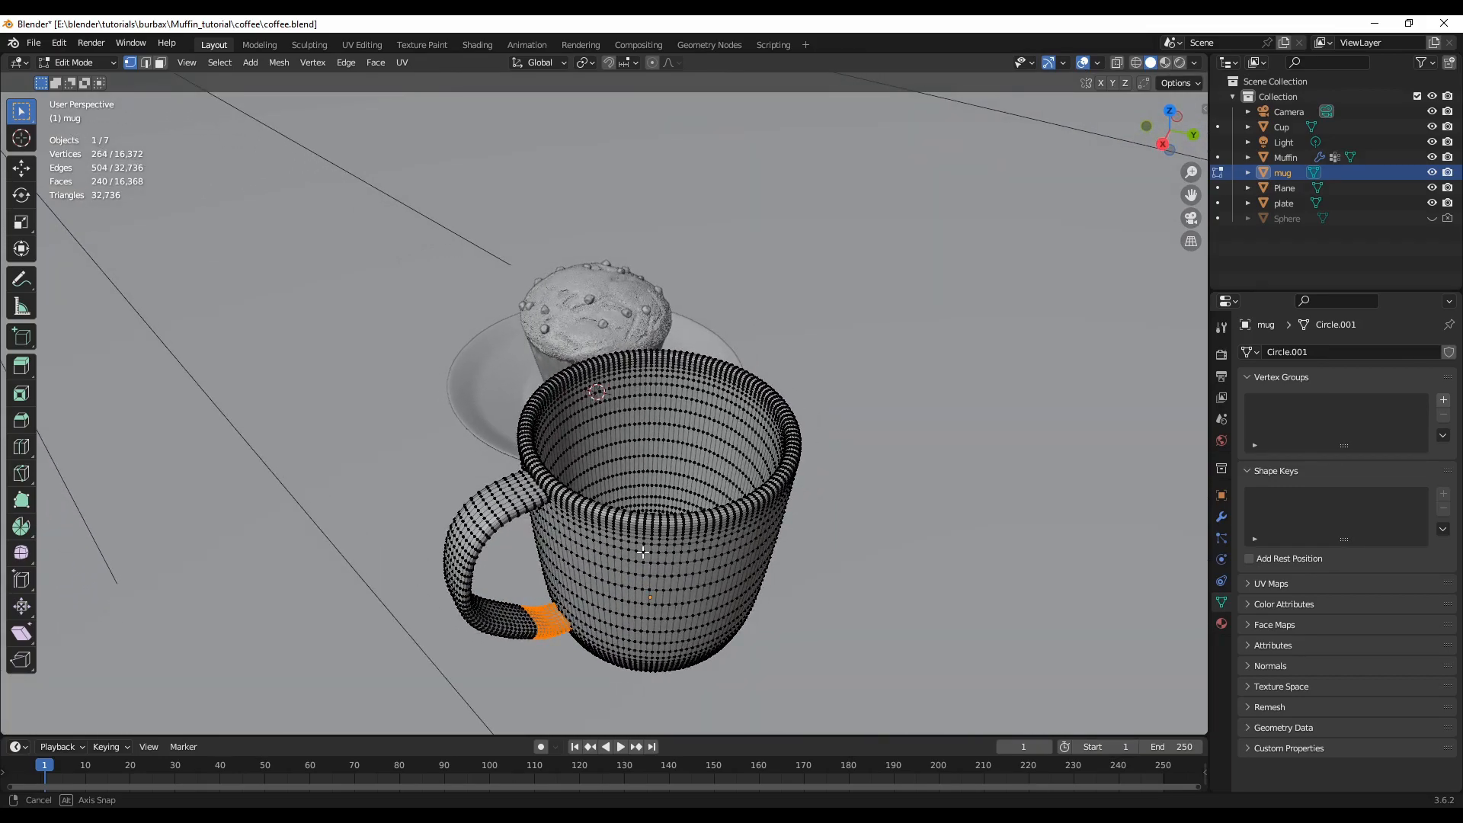
click(159, 64)
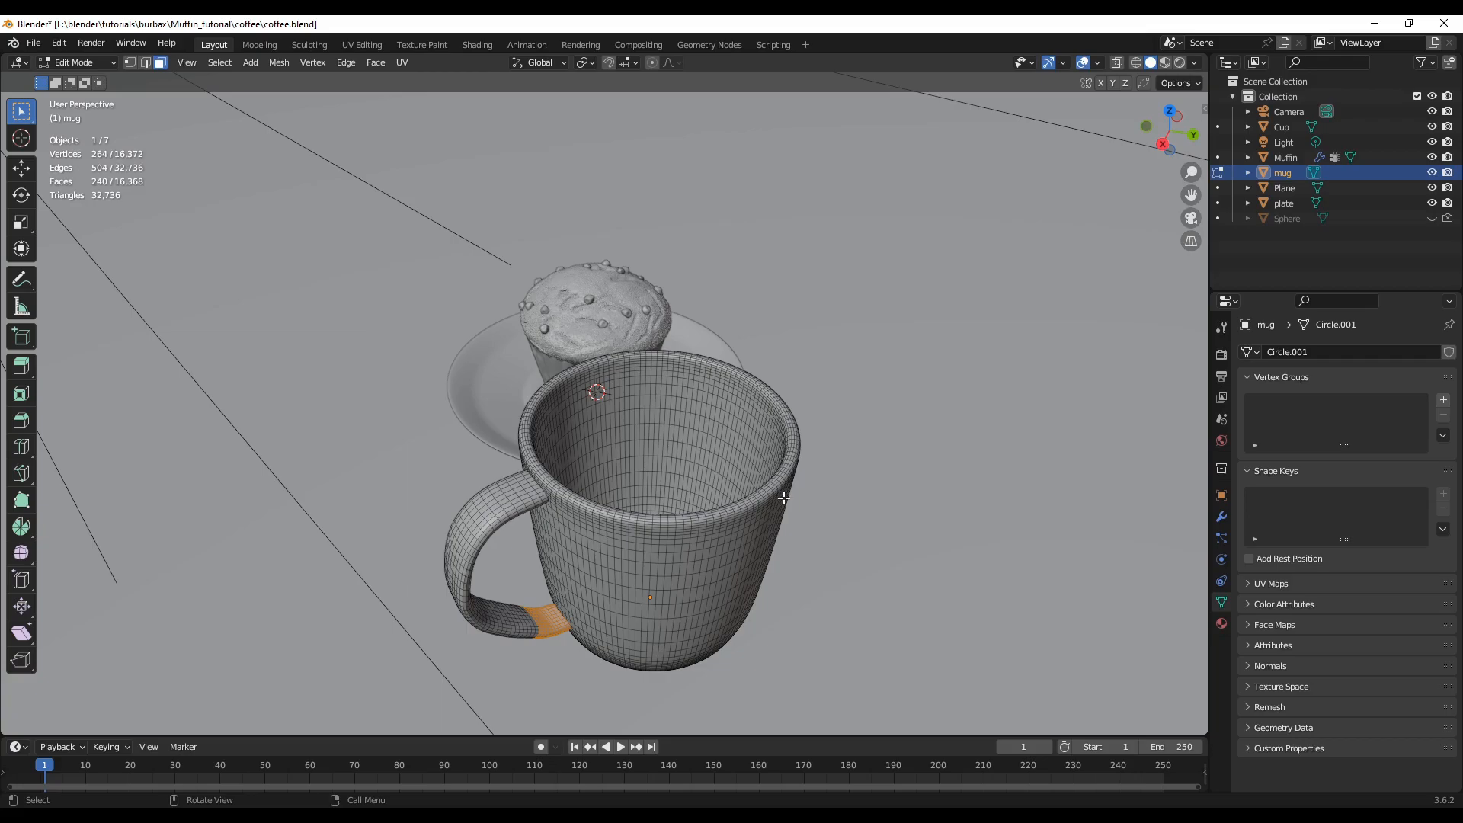
- Start the Shortcut VUr on-screen key display and hide the sidebar again
scroll(784, 497, up, 5)
scroll(798, 487, up, 1)
scroll(797, 487, down, 1)
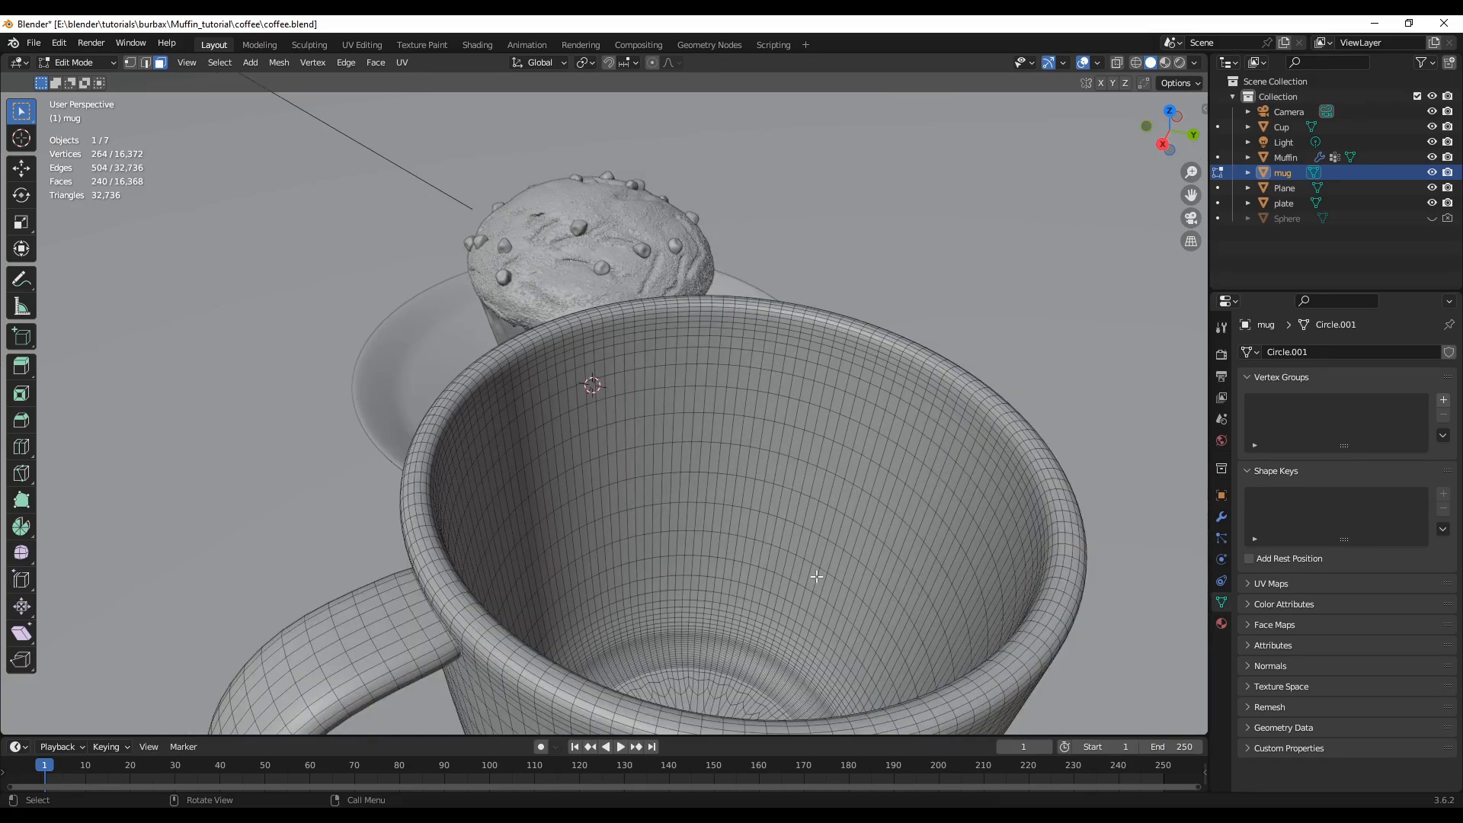
mouse_move(670, 610)
middle_down()
mouse_move(762, 602)
mouse_move(610, 604)
mouse_move(672, 617)
middle_up()
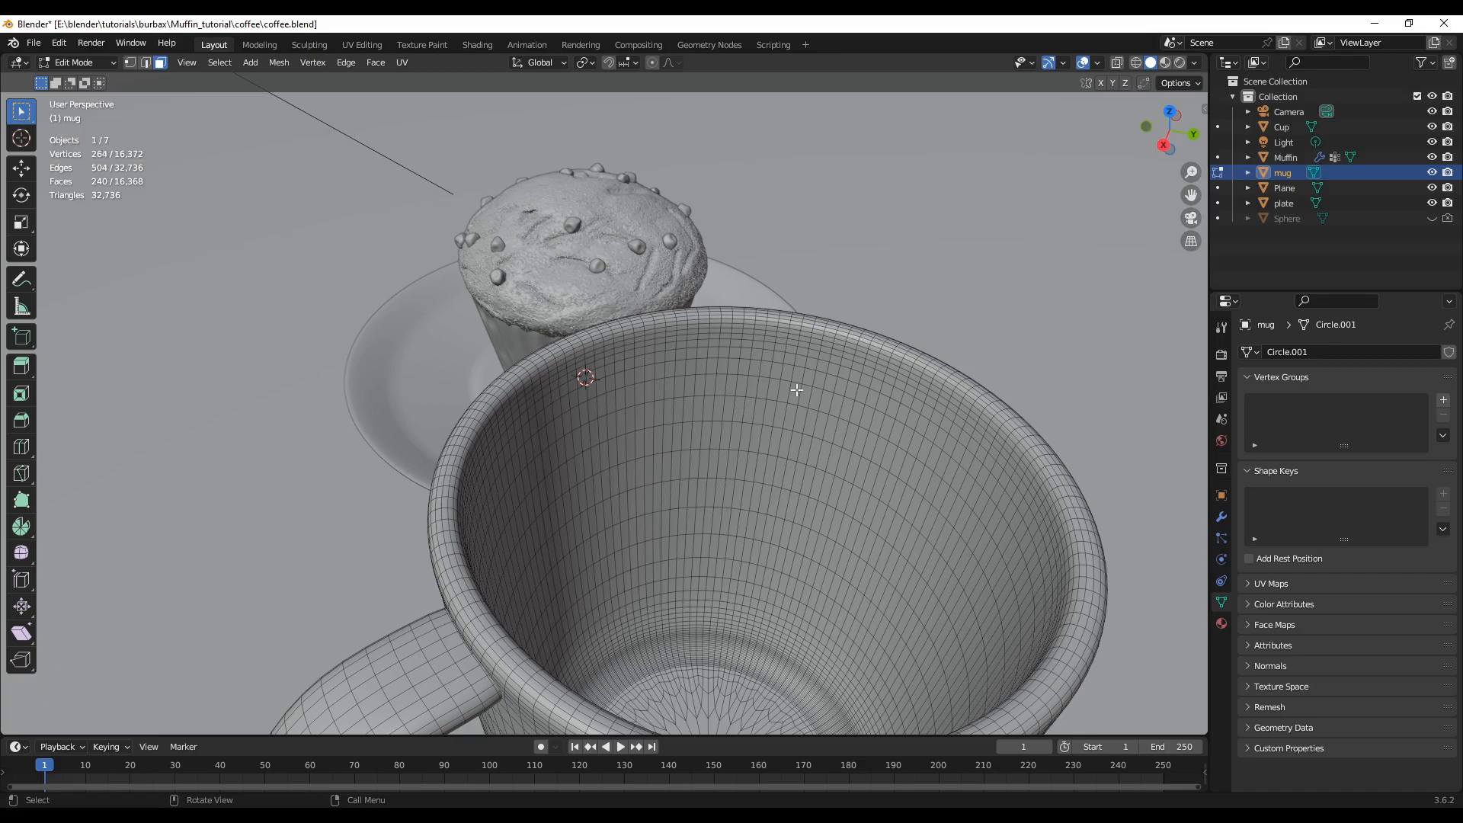
scroll(796, 389, up, 2)
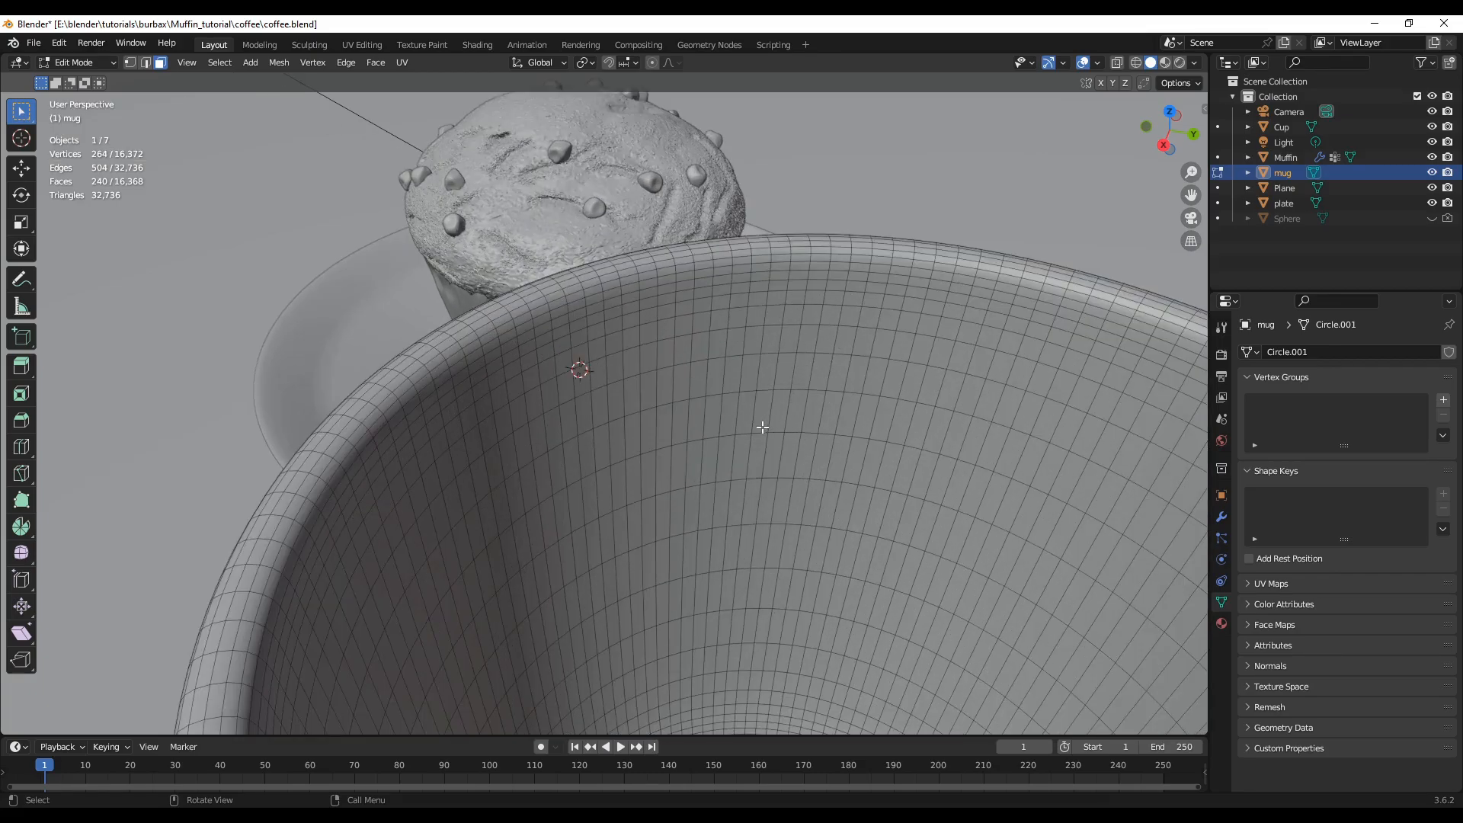
middle_drag(755, 557, 805, 546)
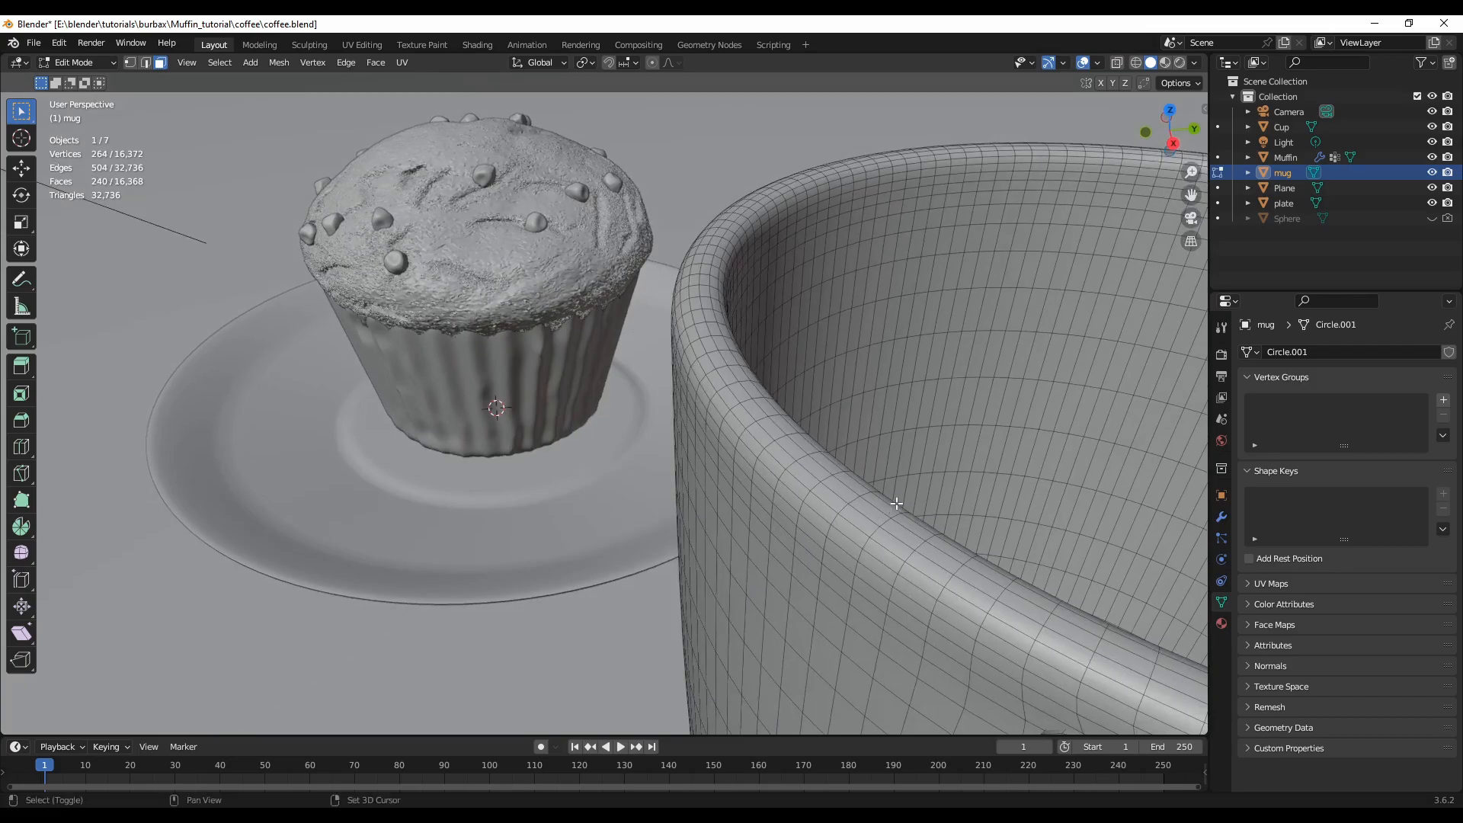
scroll(725, 506, up, 5)
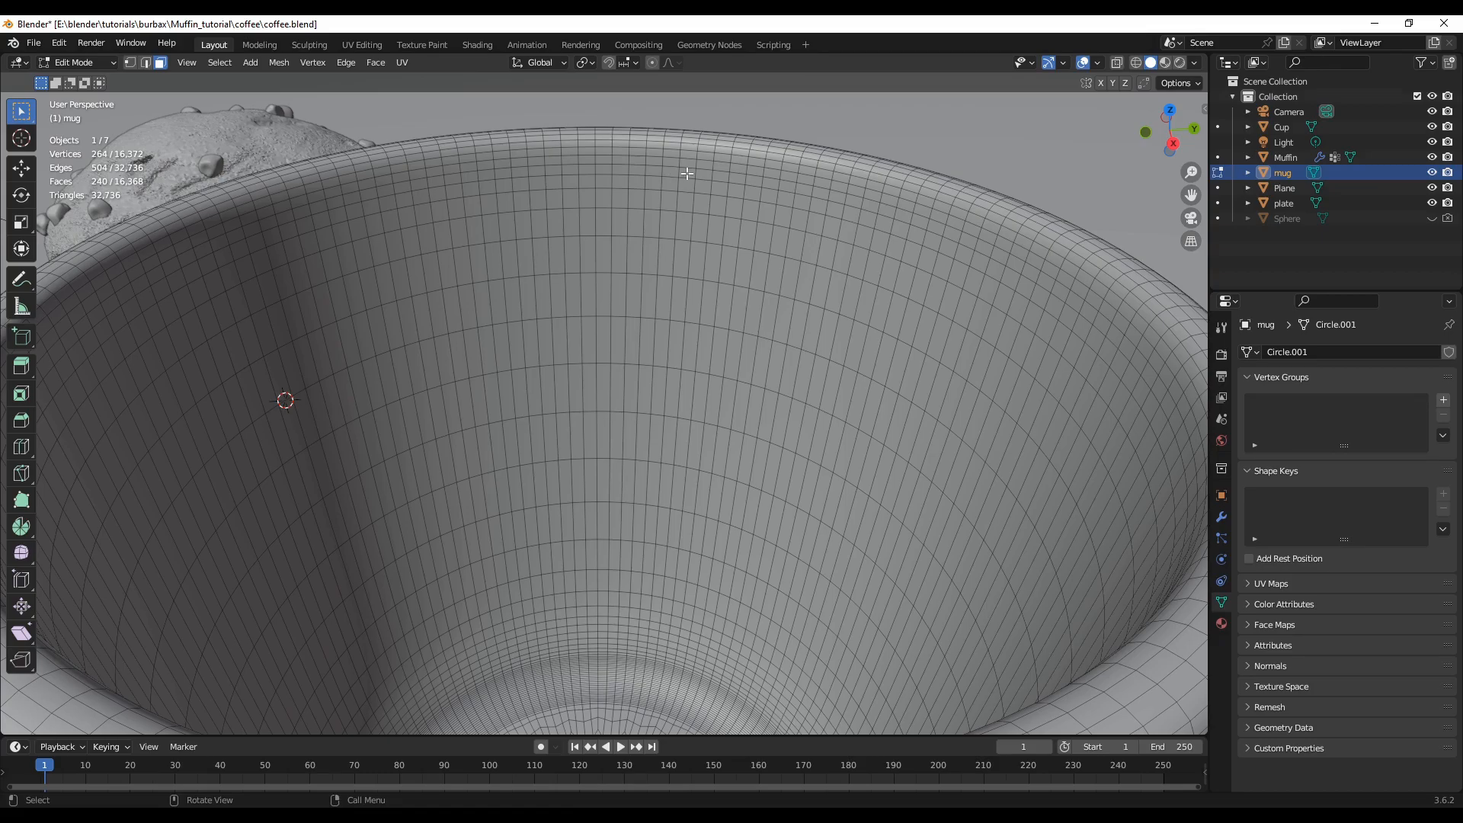
key(n)
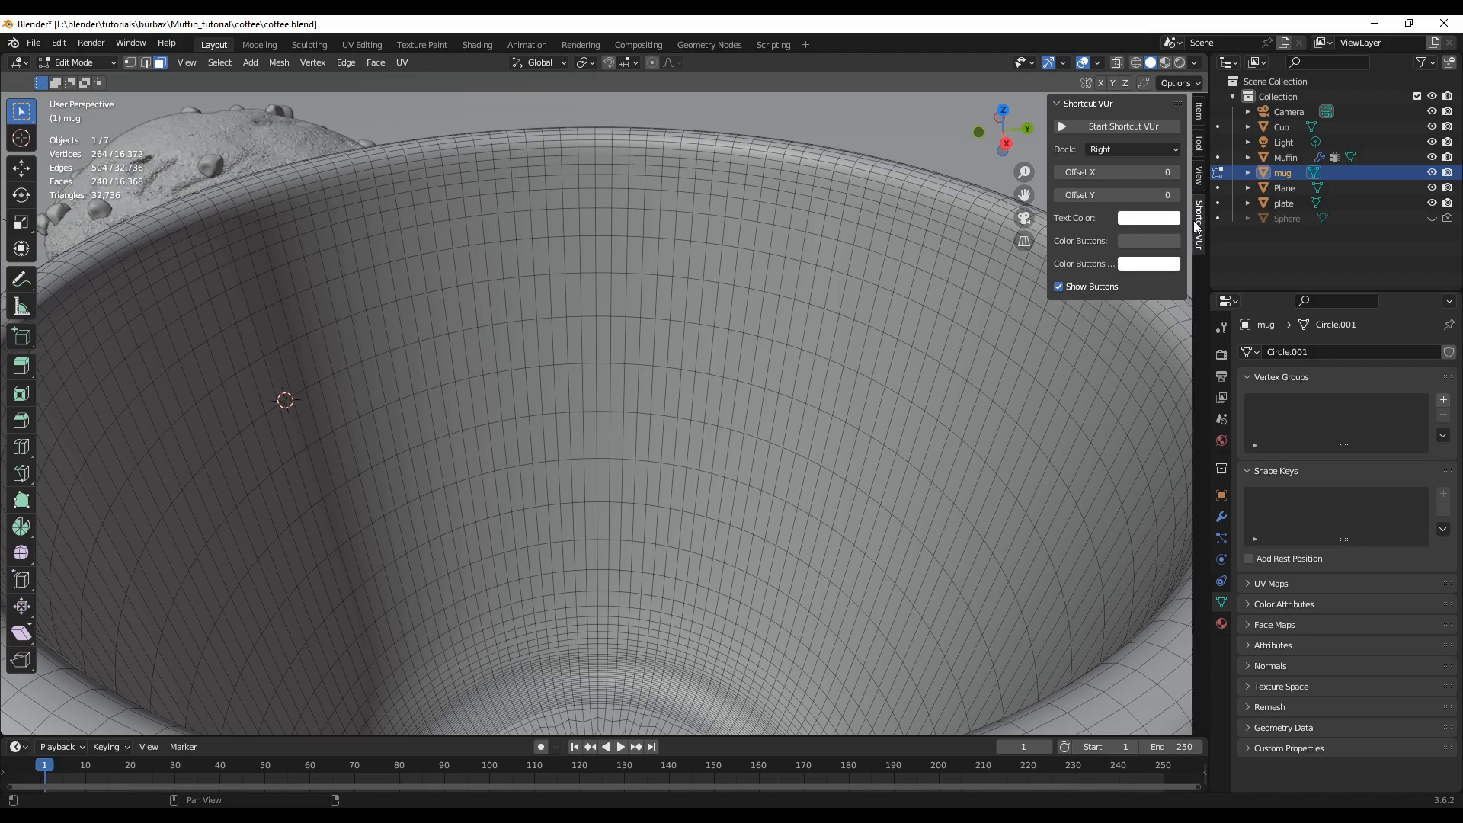
click(1123, 126)
key(n)
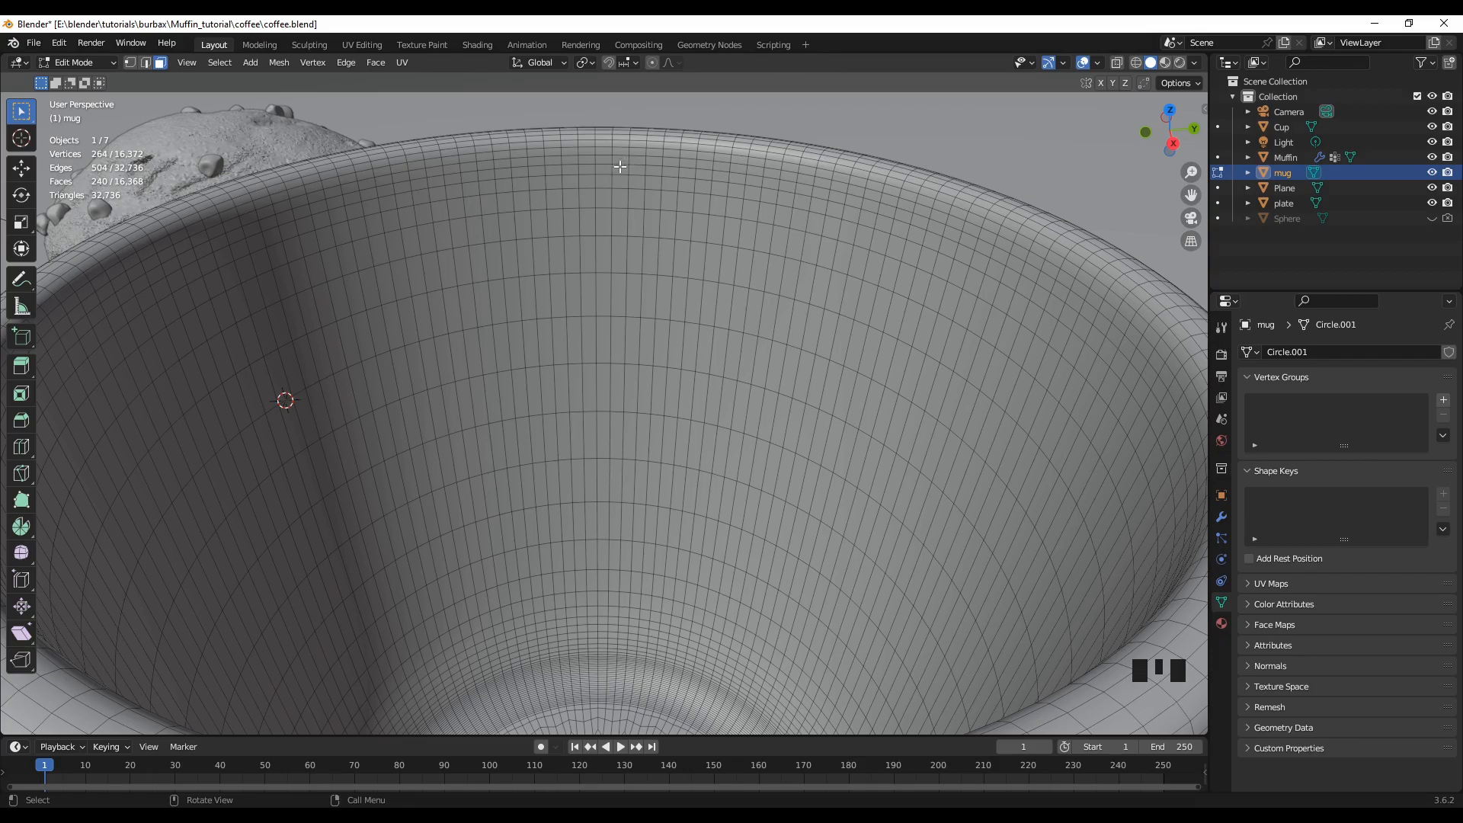
- Try to select the horizontal face loop just below the rim on the mug's inner wall
alt+click(702, 173)
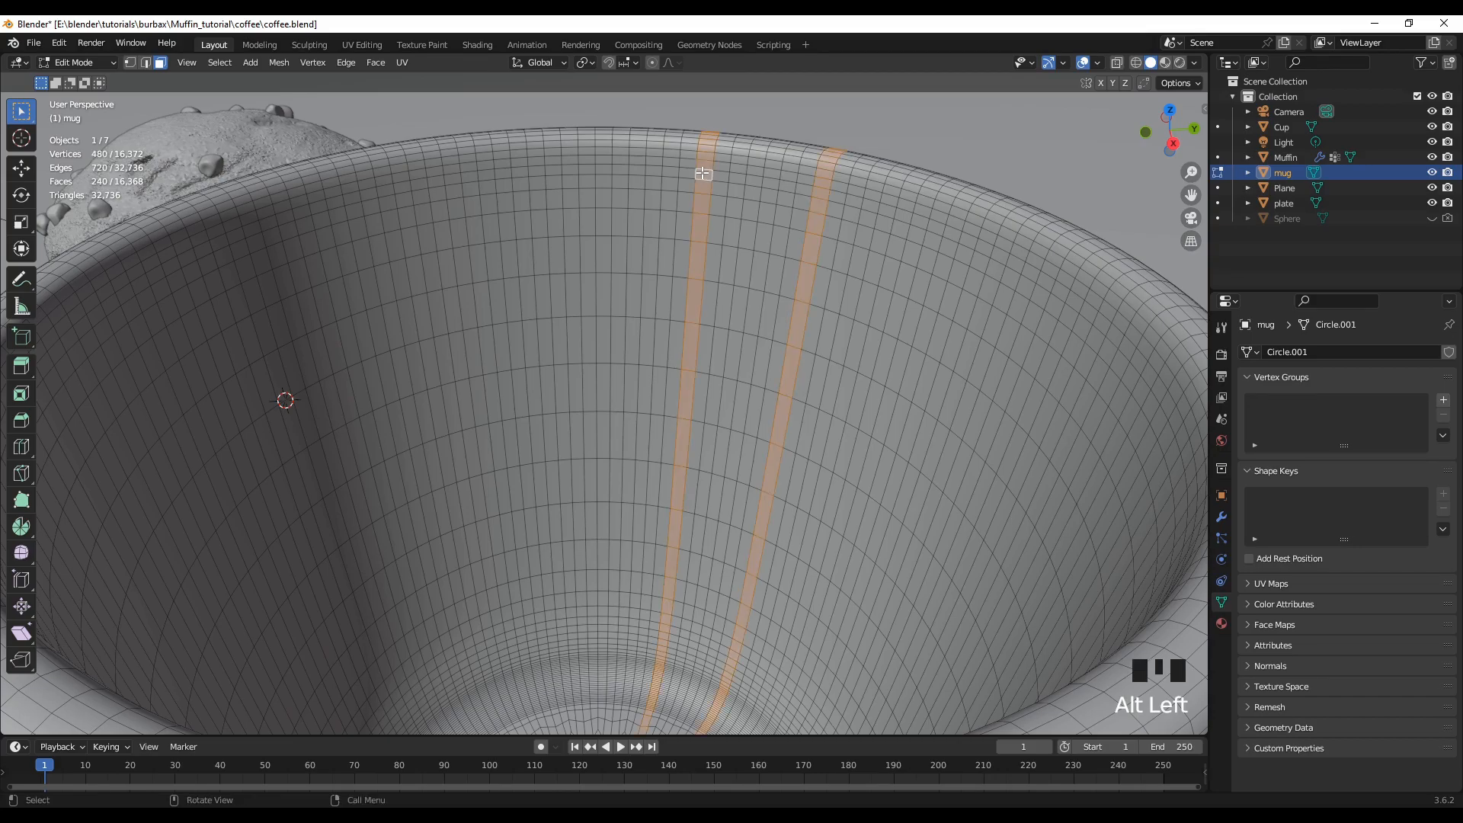
click(838, 99)
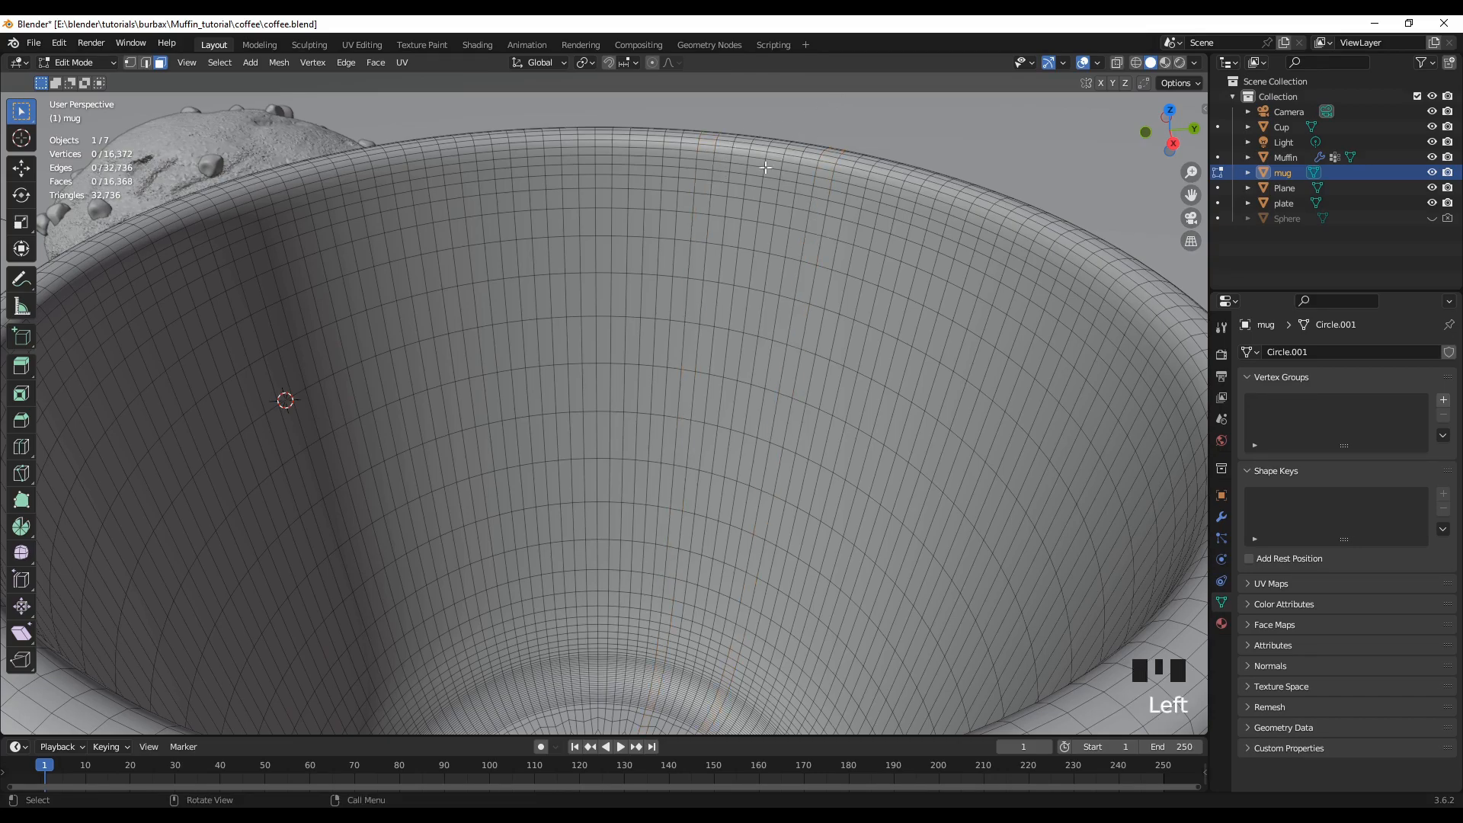
alt+click(713, 175)
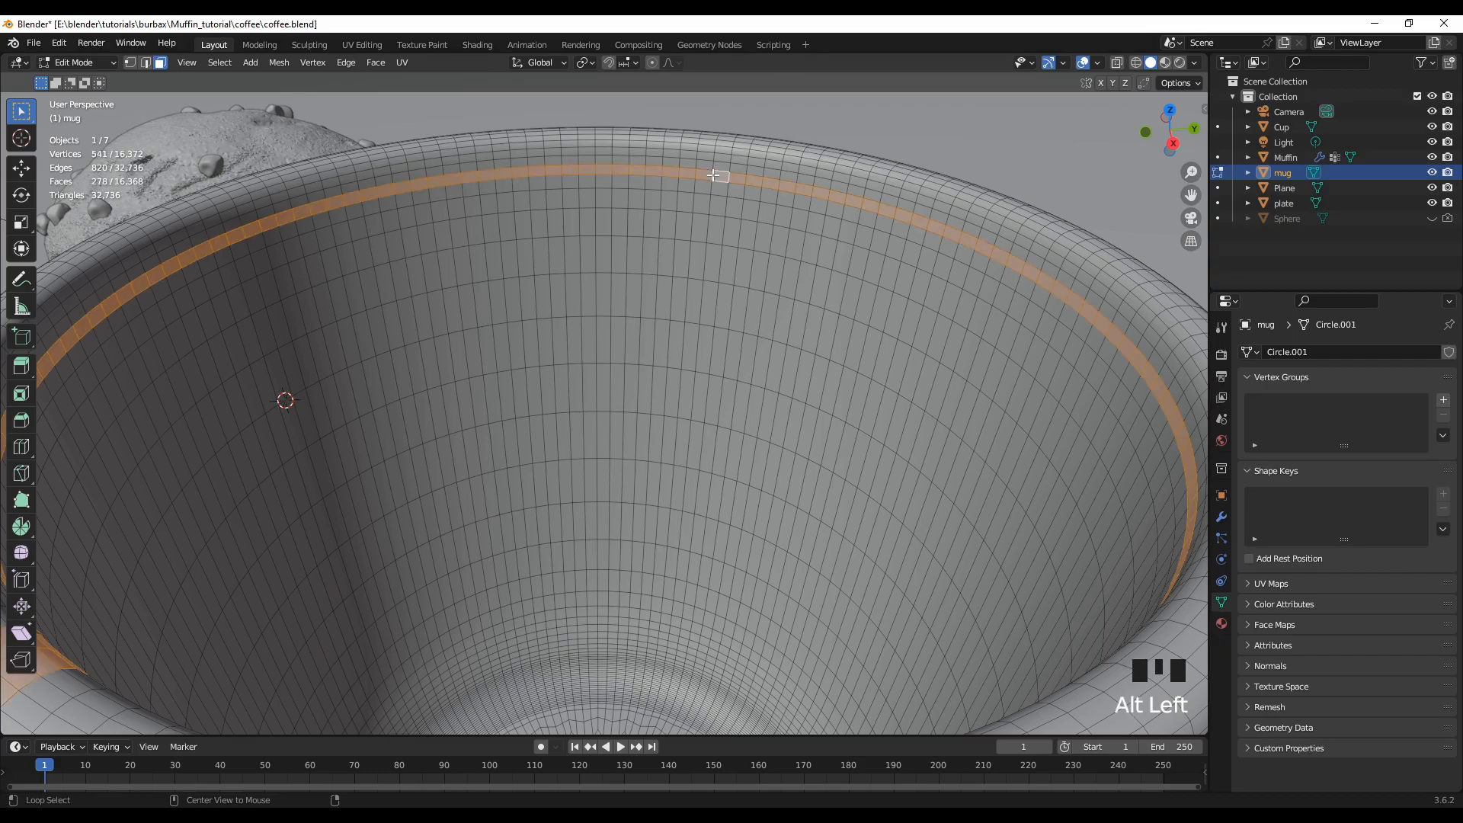
- Examine how the selected face loop runs around the inside, the outside and the handle of the mug
scroll(777, 301, down, 3)
middle_drag(734, 383, 620, 411)
scroll(620, 411, down, 2)
middle_drag(506, 412, 557, 381)
scroll(558, 381, up, 2)
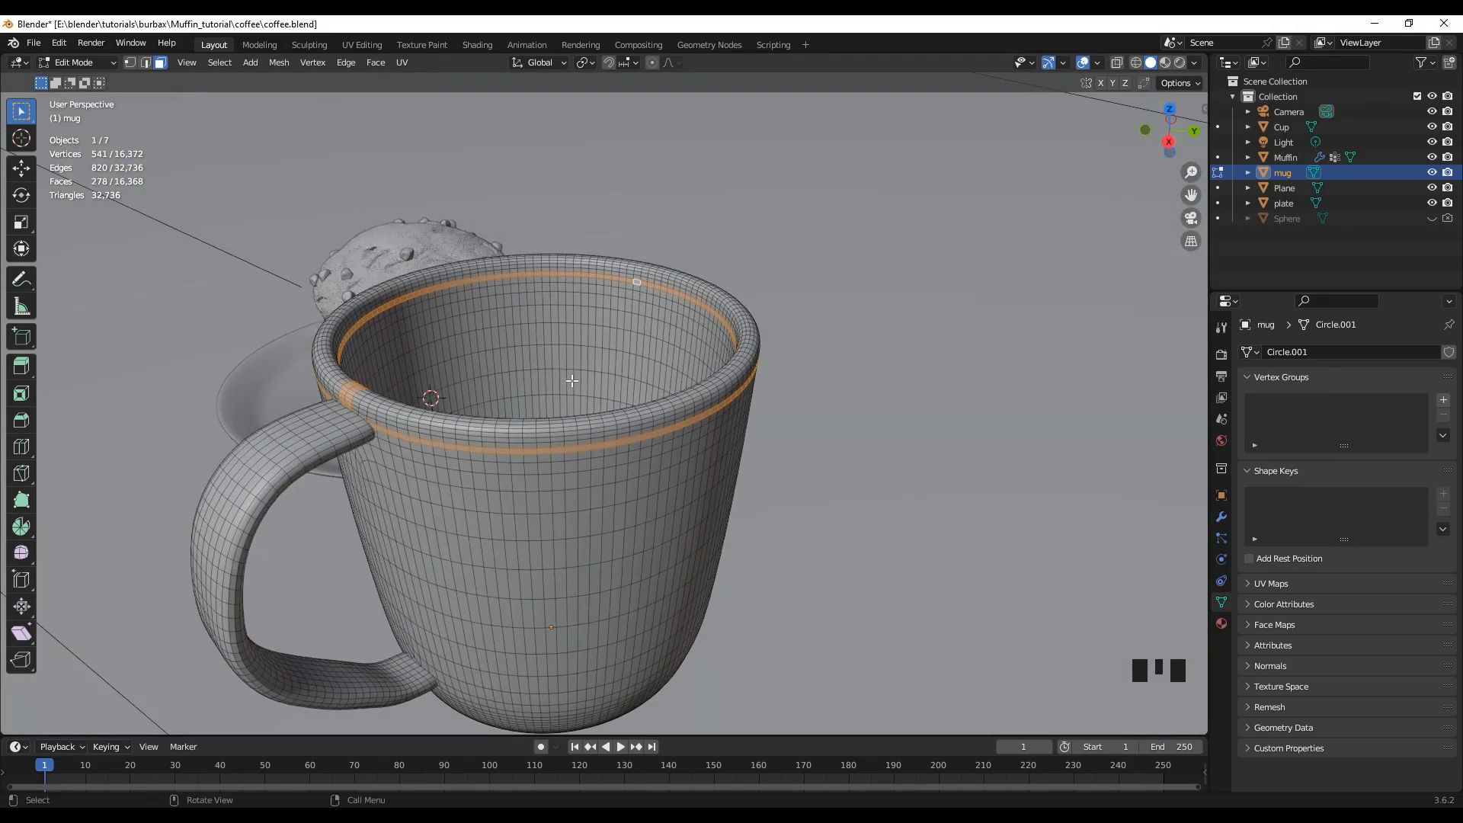
scroll(545, 391, down, 2)
middle_drag(546, 391, 582, 344)
scroll(656, 299, up, 3)
scroll(744, 317, down, 2)
middle_drag(745, 317, 681, 341)
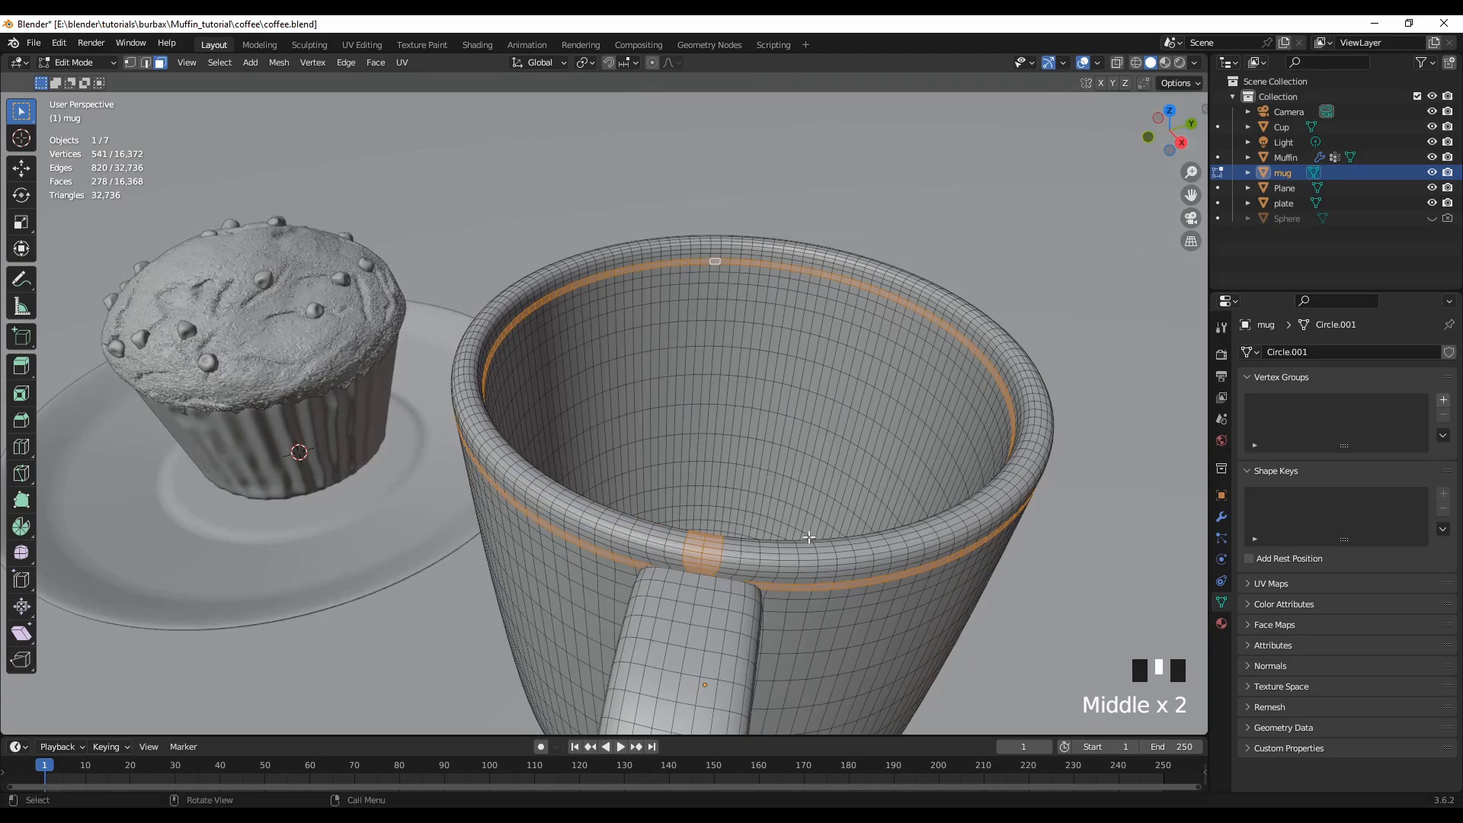
middle_drag(775, 637, 746, 617)
scroll(724, 343, up, 4)
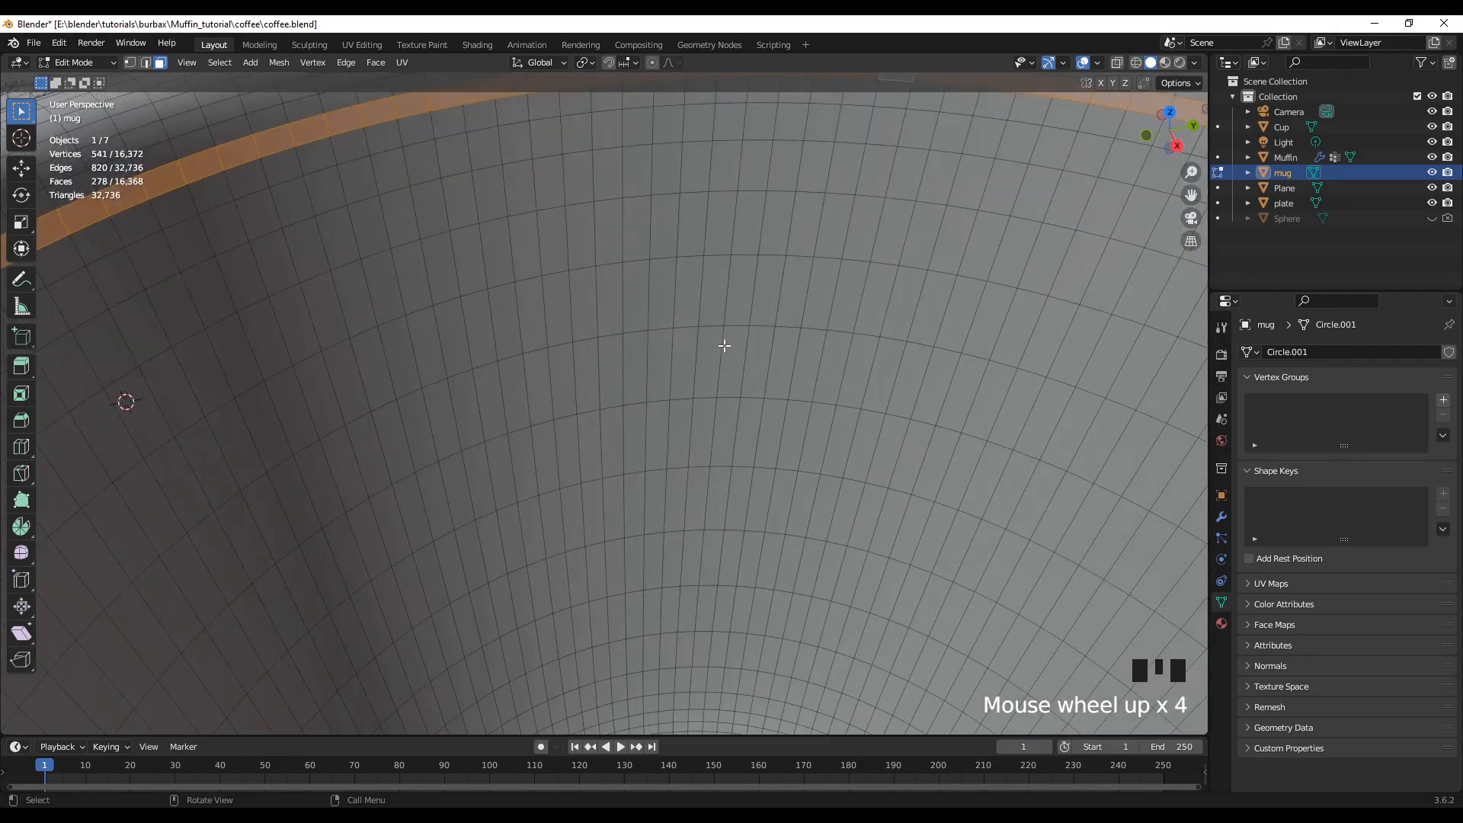
- Clear the face selection on the mug
scroll(725, 319, down, 1)
click(574, 240)
click(630, 320)
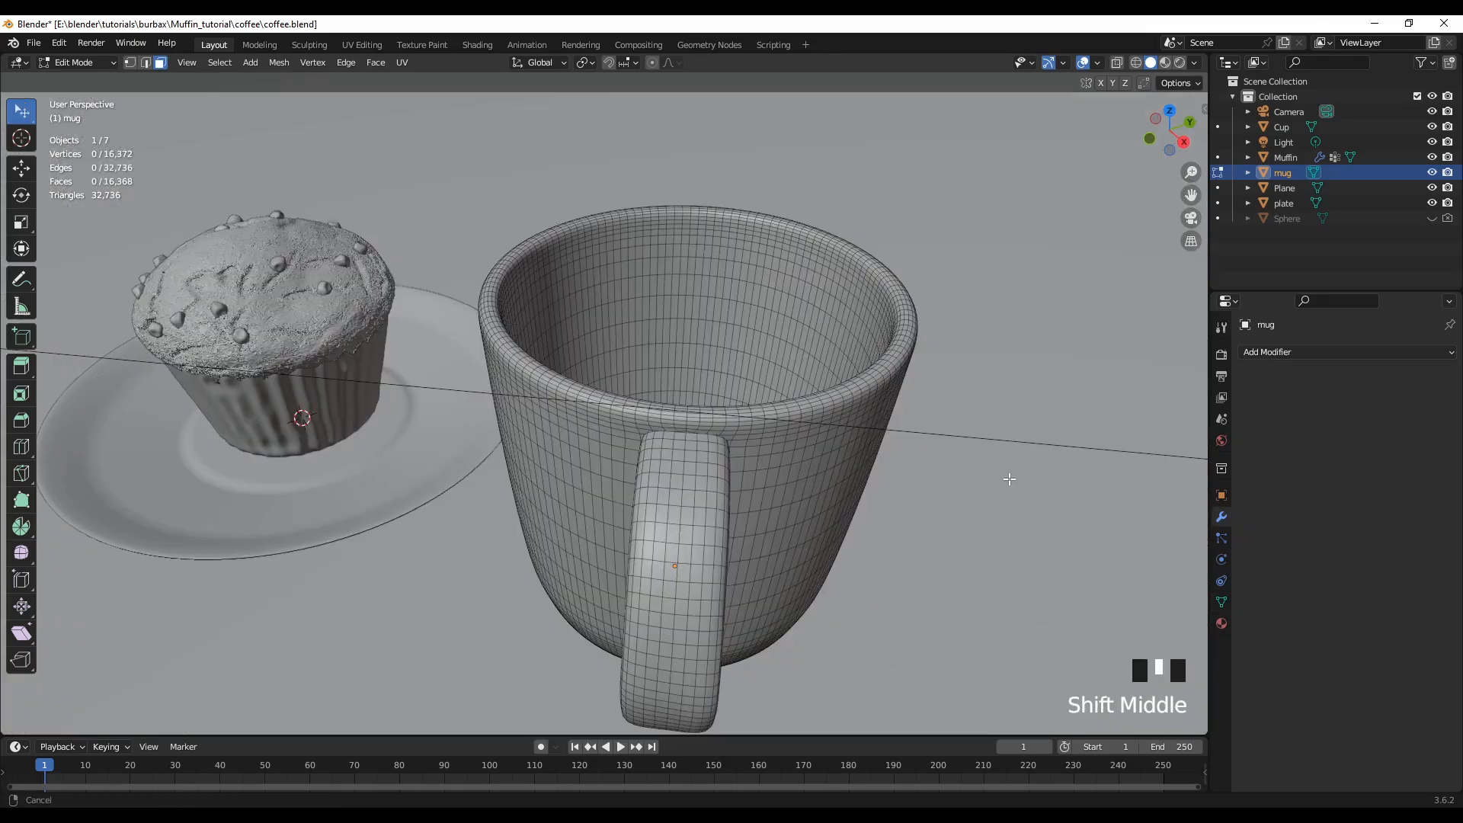
- Try again to select a horizontal face loop near the rim on the mug's inner wall
middle_drag(916, 350, 882, 362)
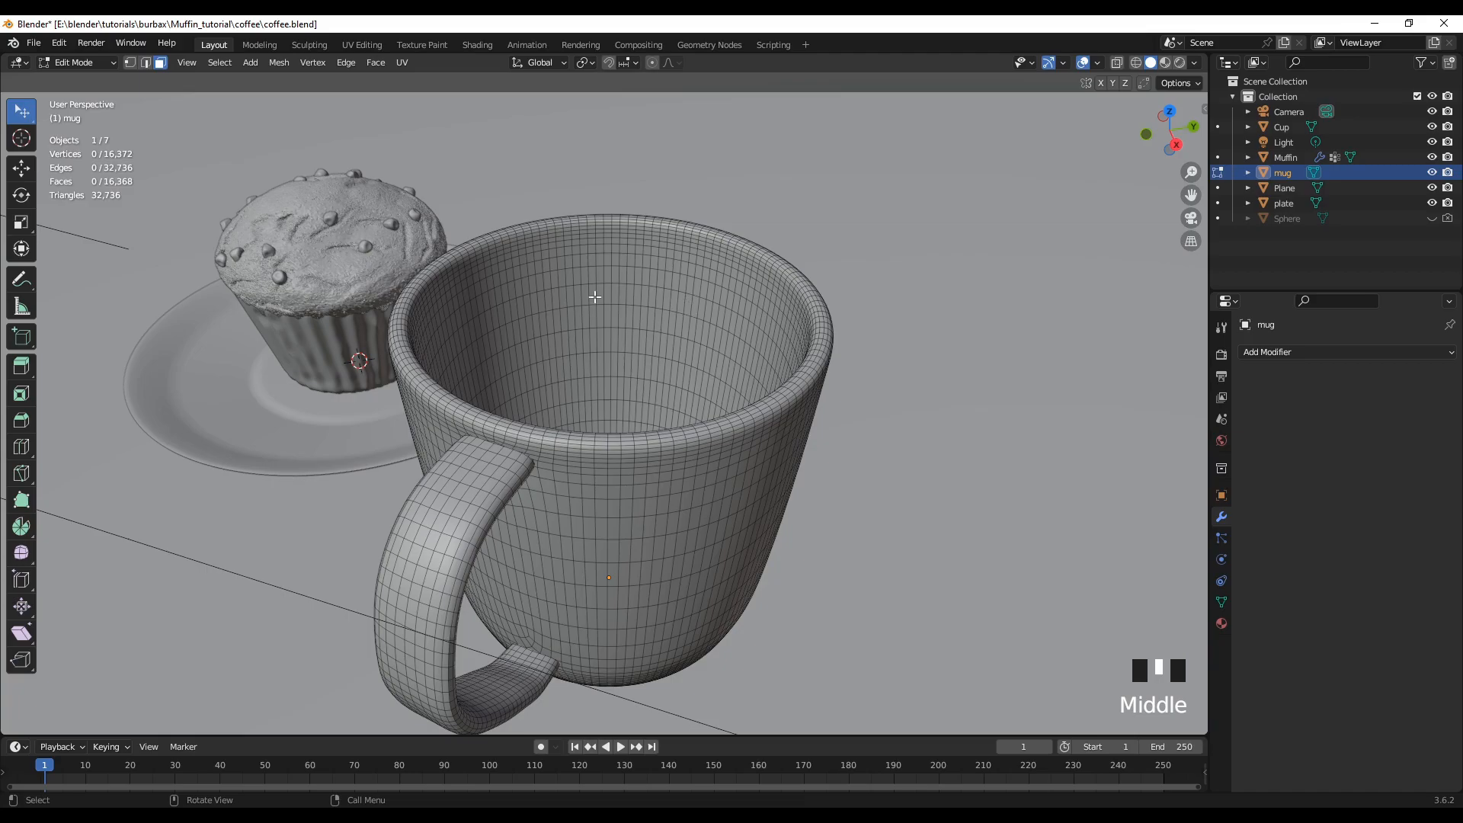
scroll(620, 336, up, 2)
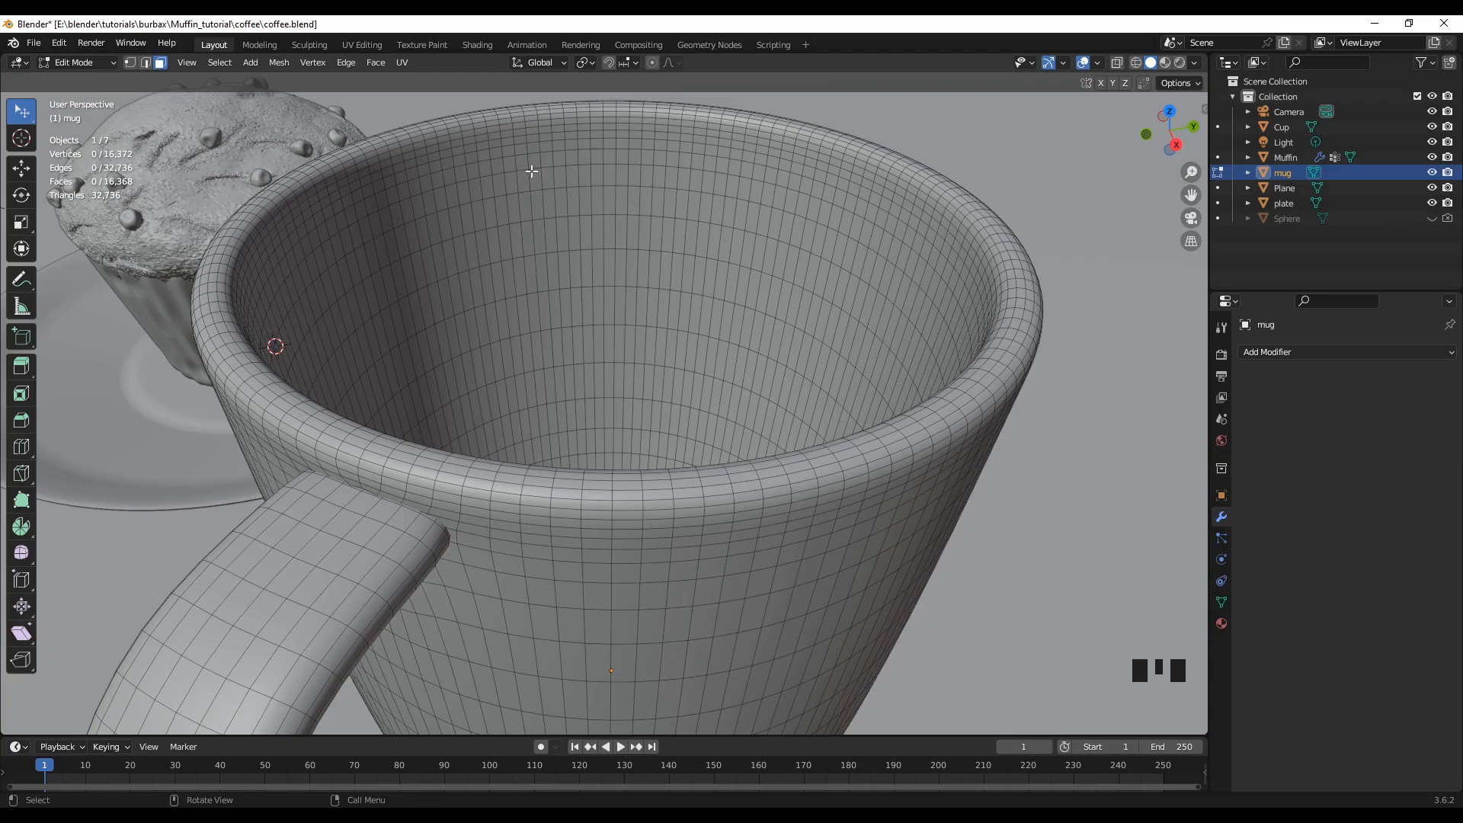
alt+click(609, 158)
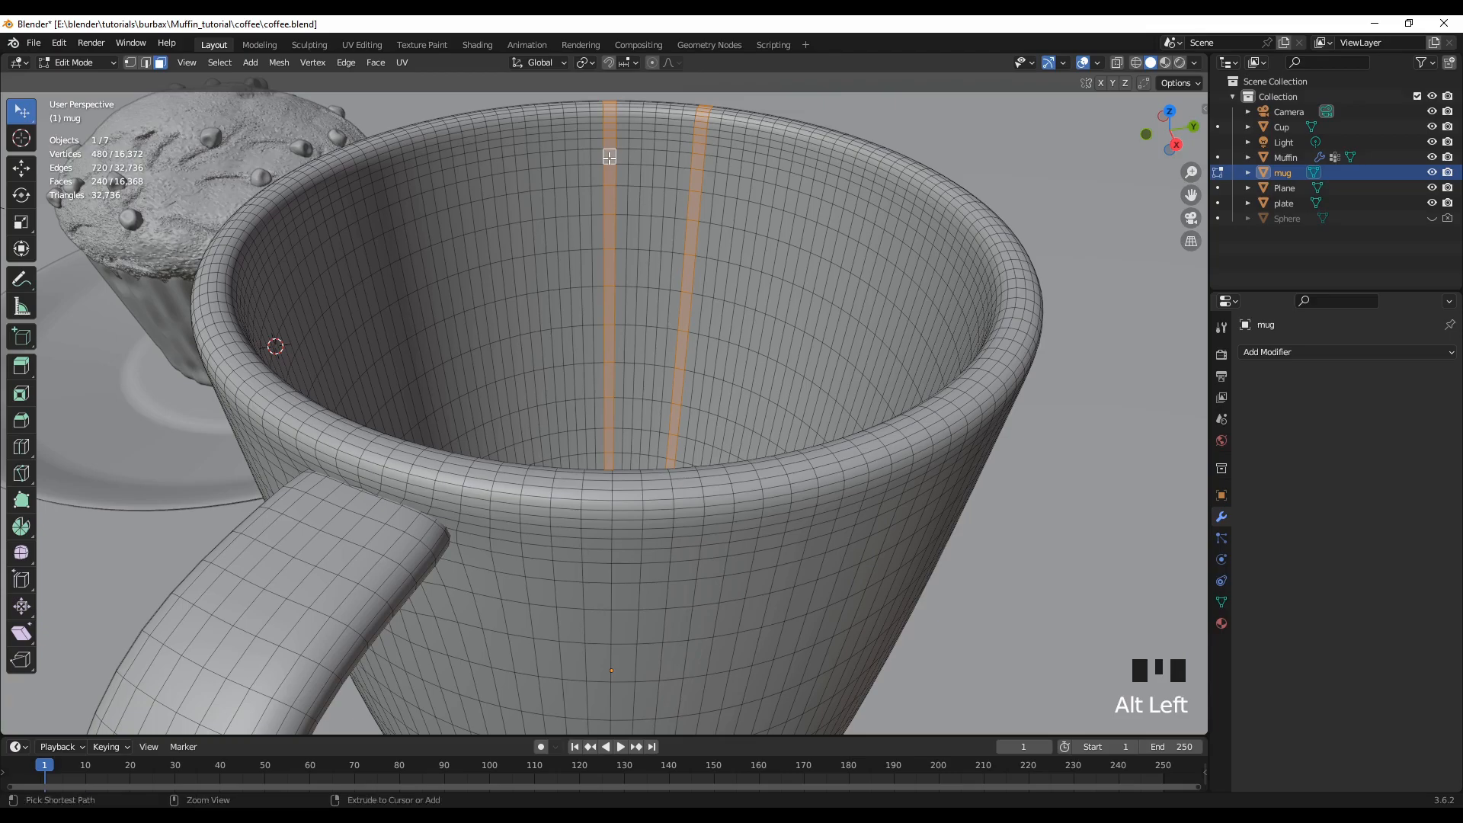
key(ctrl+z)
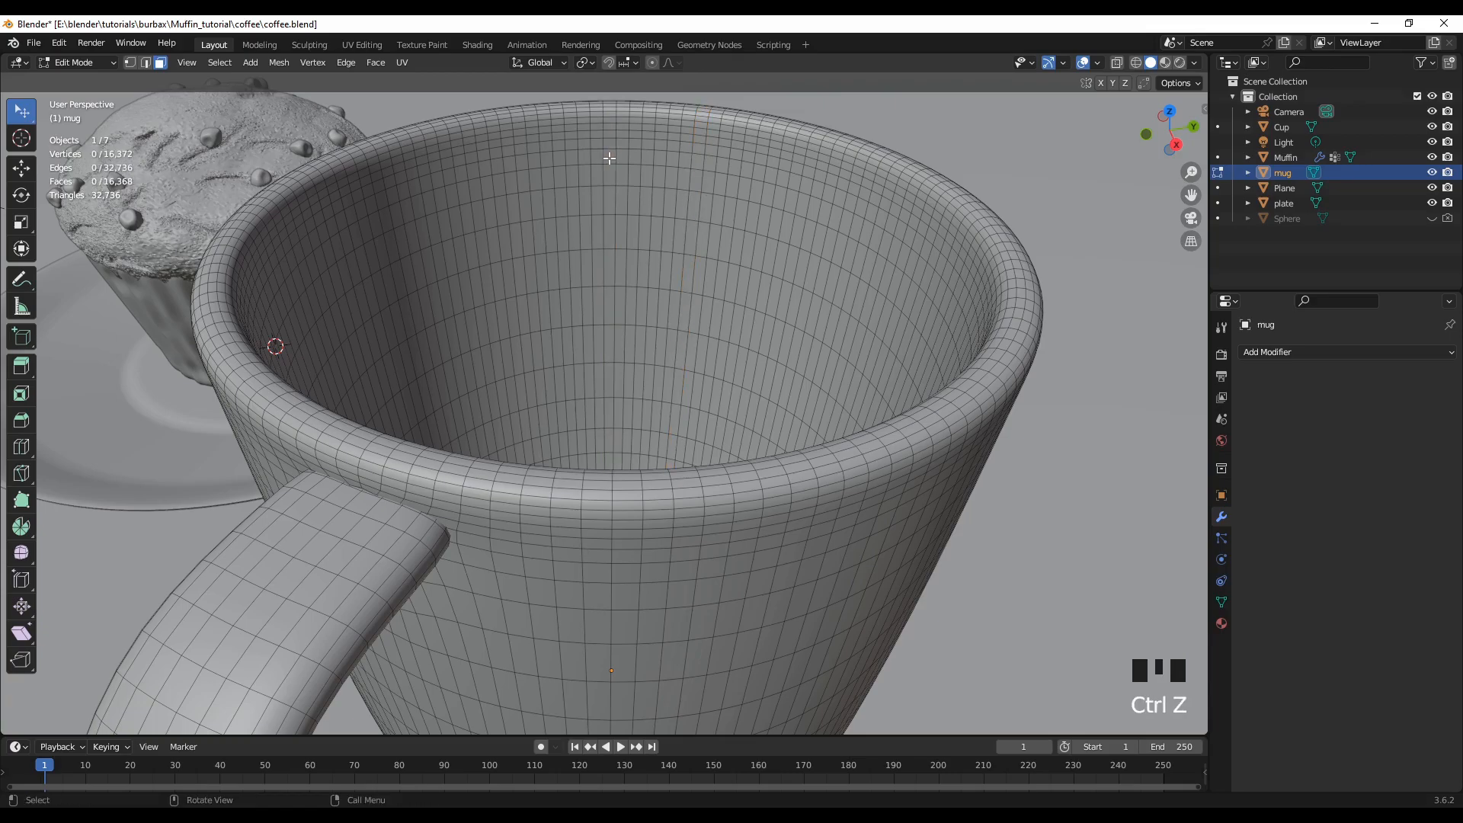
alt+click(545, 146)
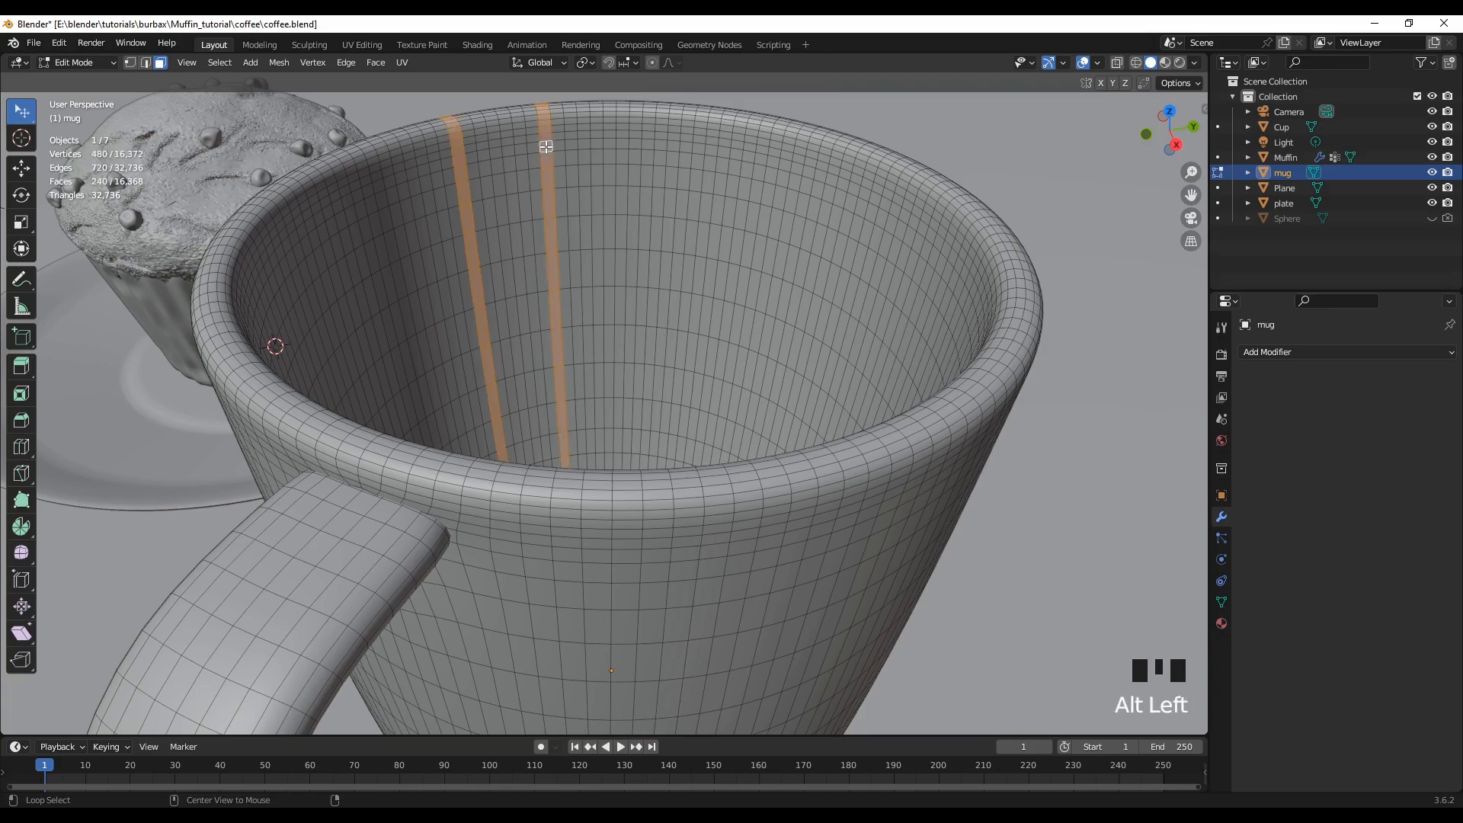
- Select three adjacent horizontal face loops around the upper part of the mug's inner wall
alt+click(621, 227)
middle_drag(757, 358, 782, 405)
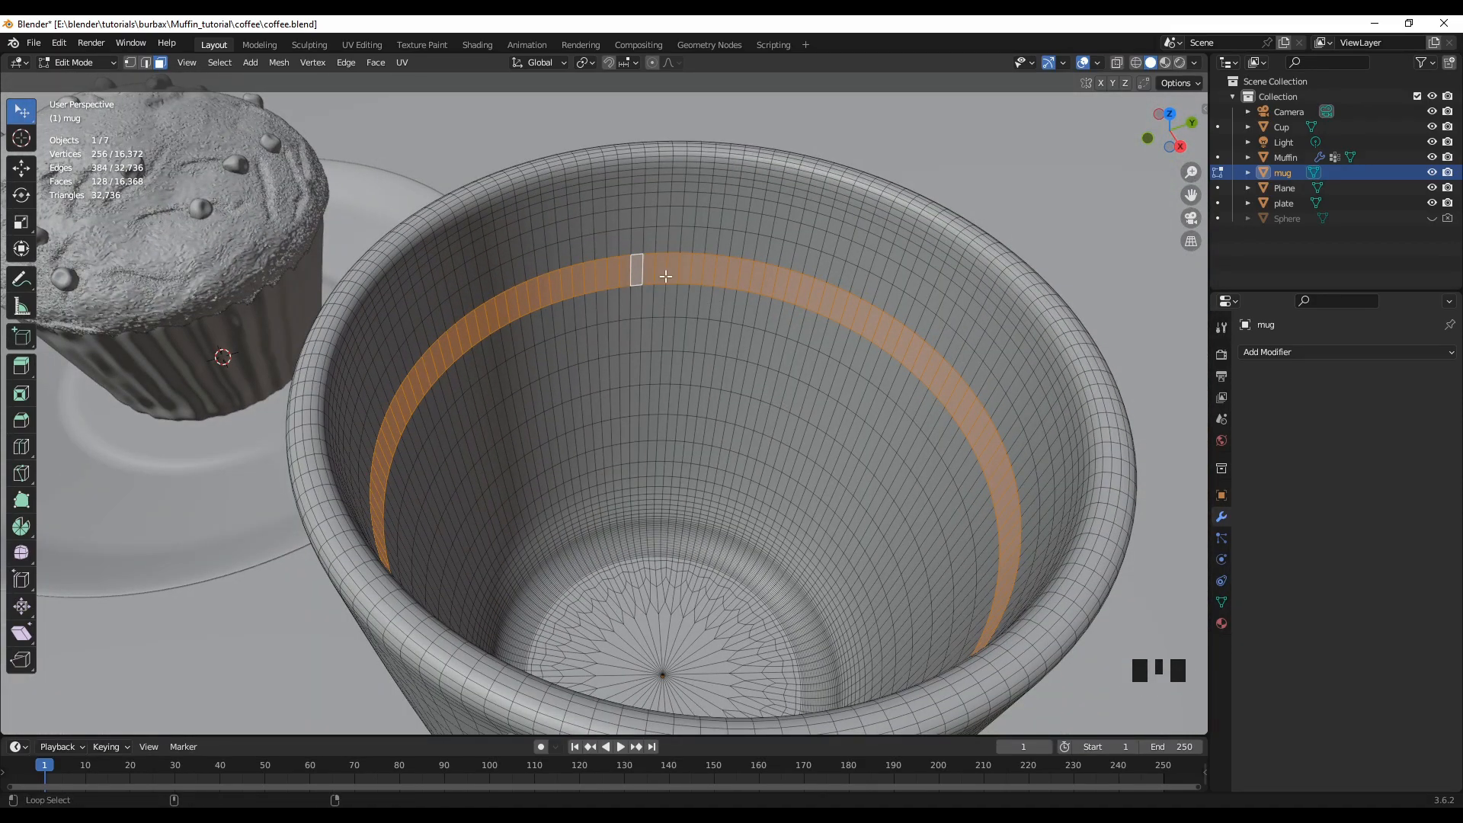
alt+shift+click(637, 237)
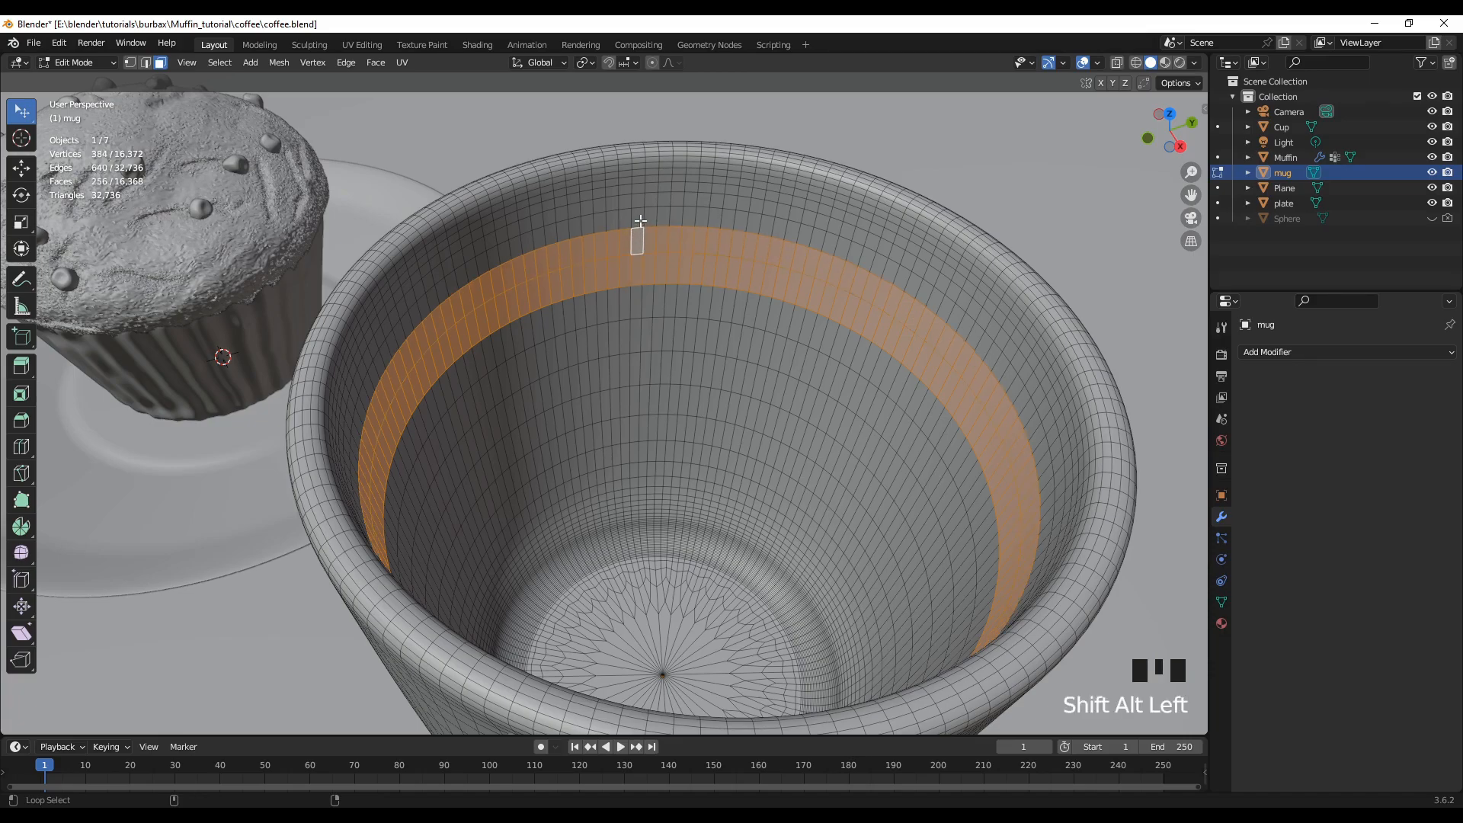
alt+shift+click(638, 219)
alt+shift+click(637, 201)
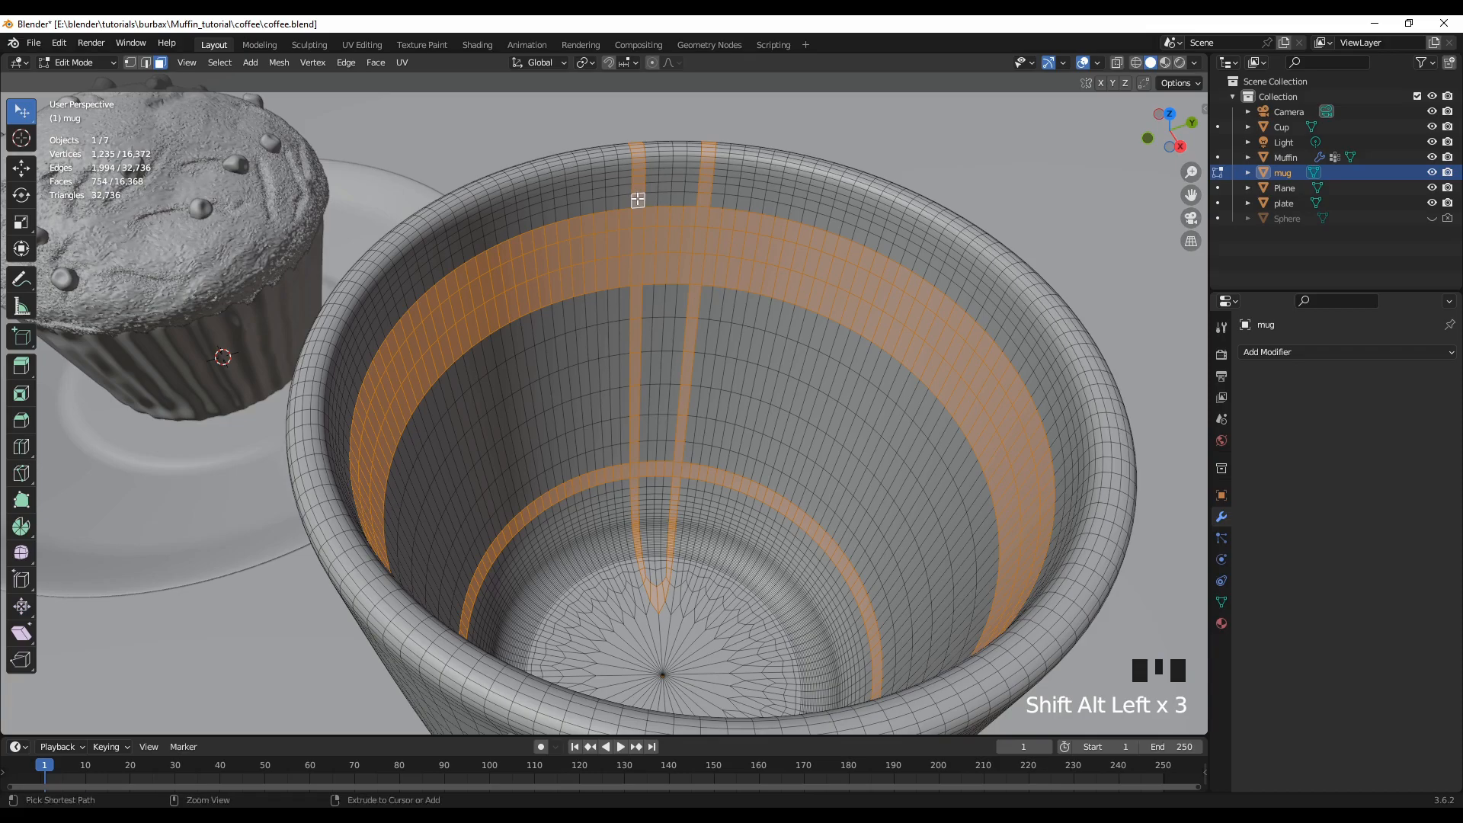
key(ctrl+z)
- Add the fourth horizontal face loop, directly above the selected band, to the inner-wall selection
scroll(641, 197, up, 2)
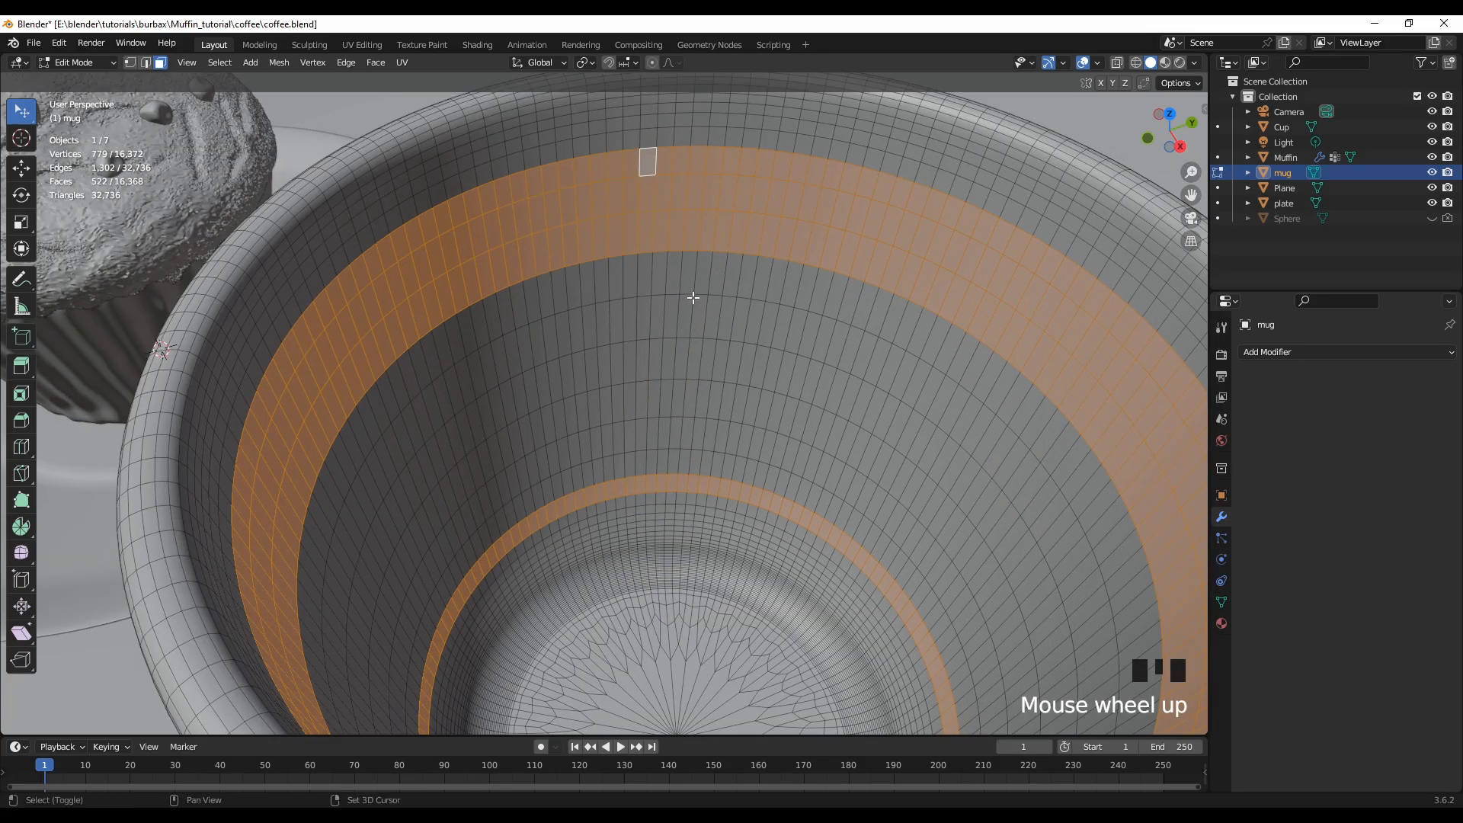
scroll(692, 297, down, 2)
shift+middle_drag(693, 297, 724, 412)
scroll(708, 294, up, 2)
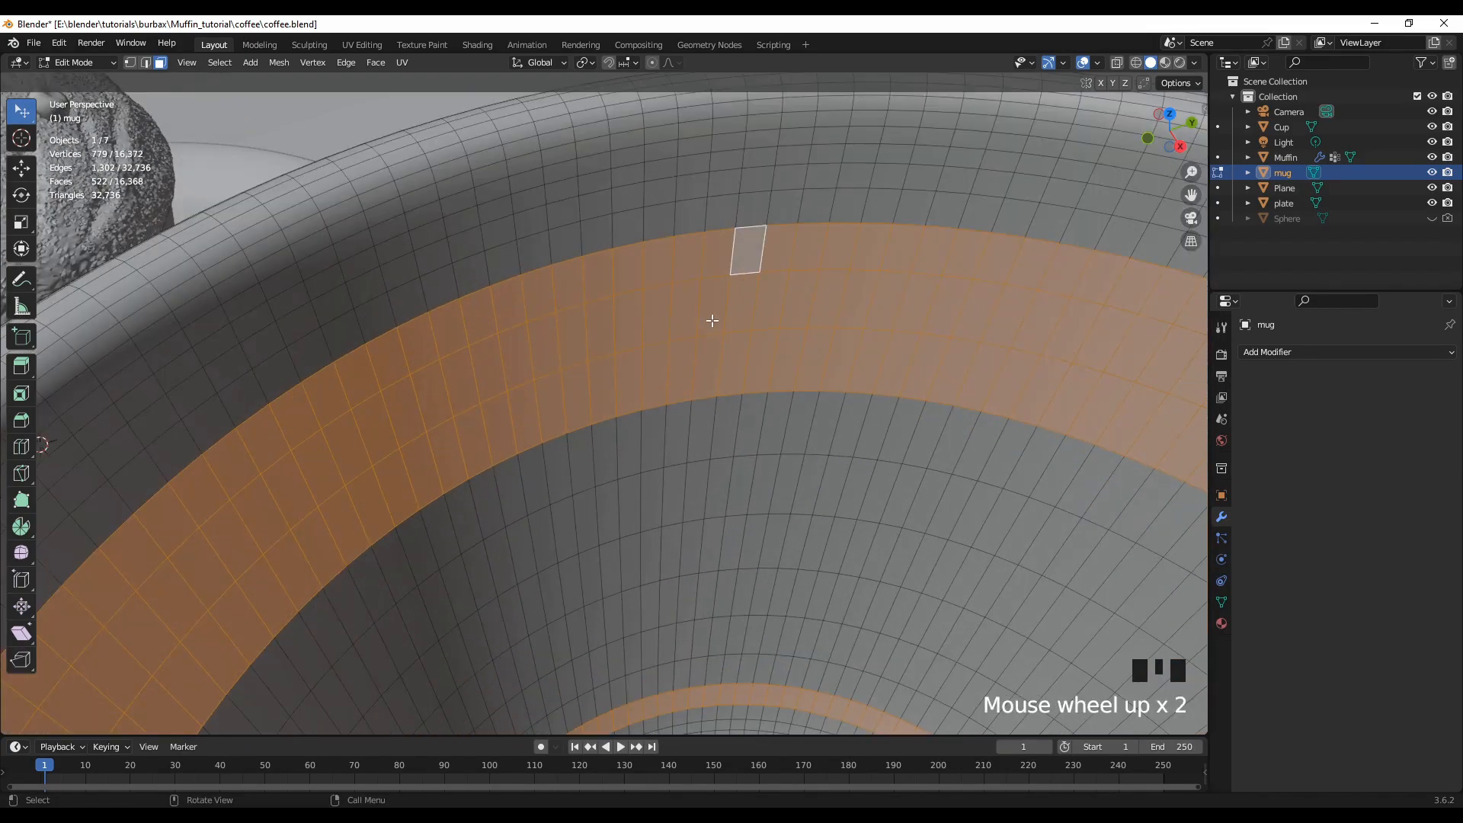
alt+shift+click(689, 219)
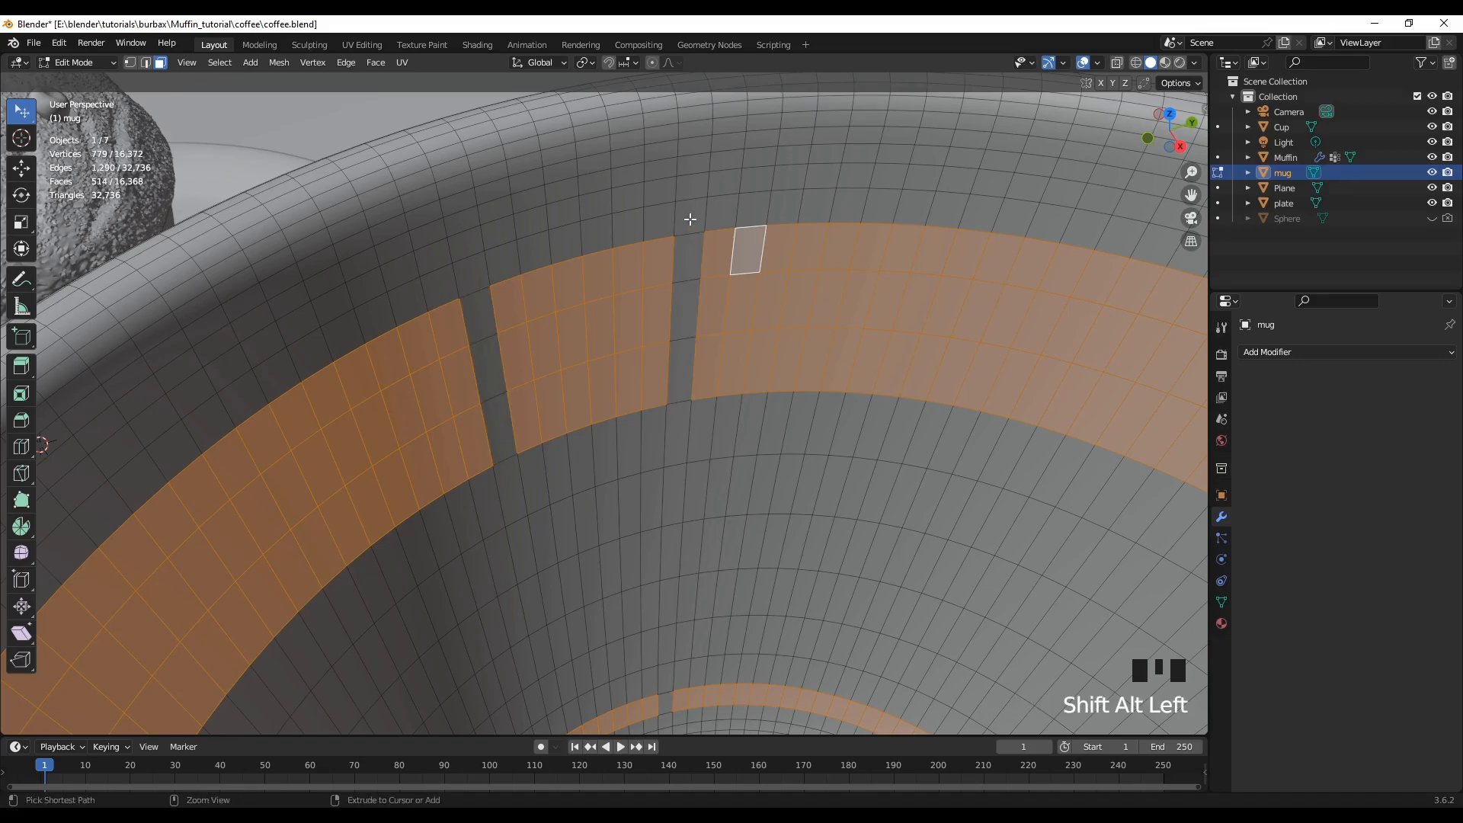
key(ctrl+z)
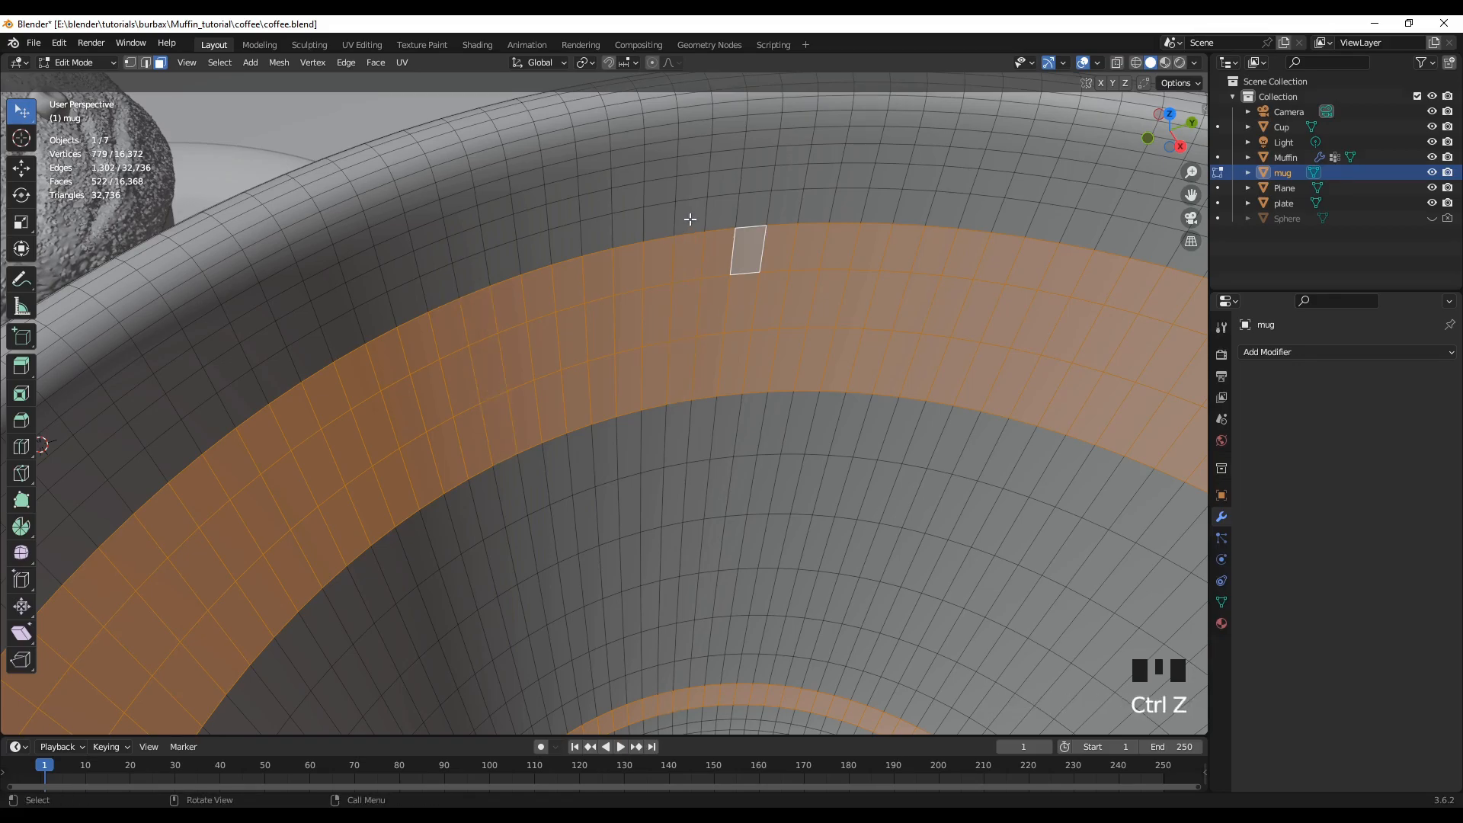
alt+shift+click(752, 208)
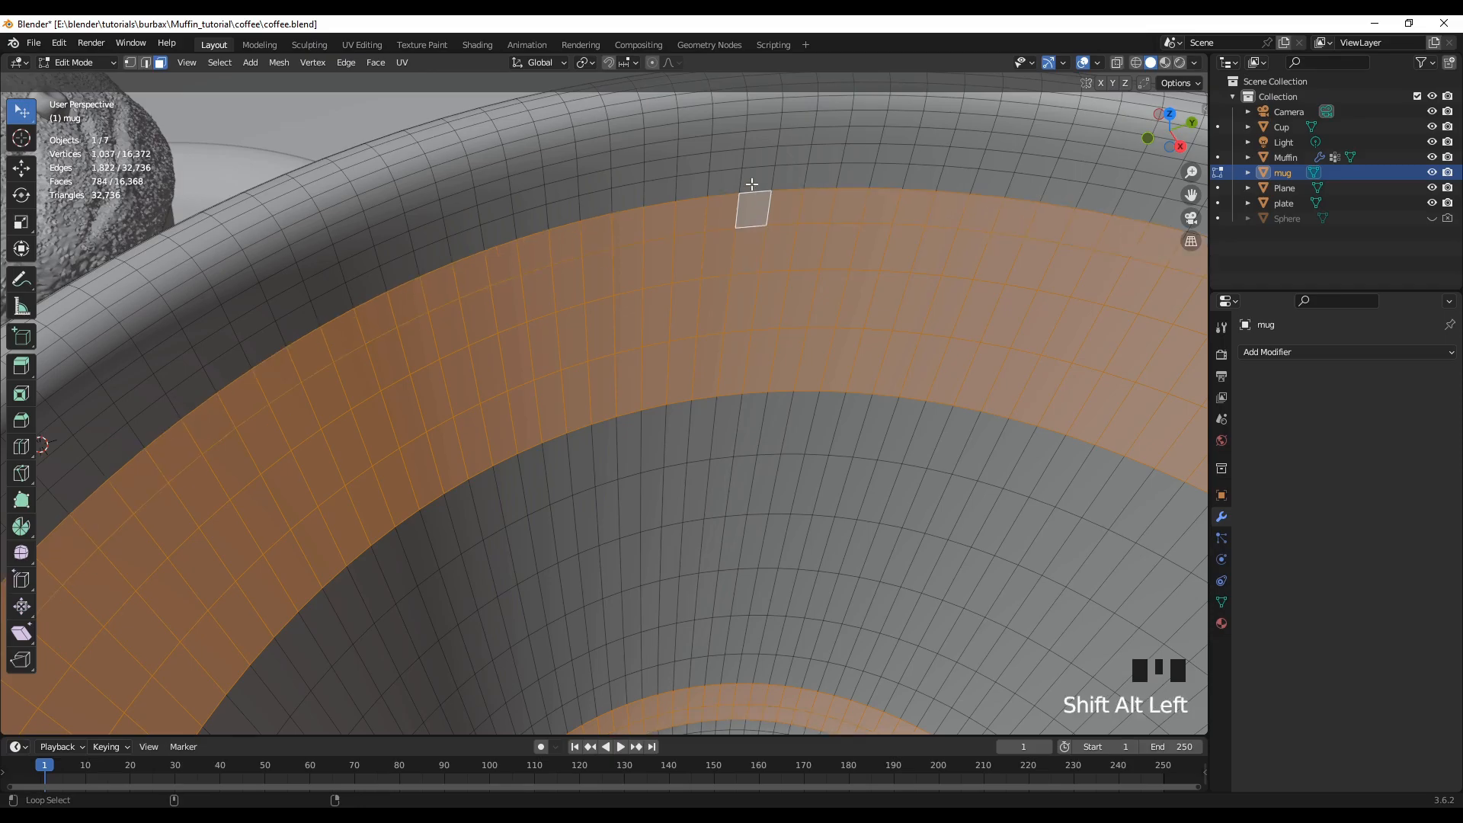
- Try to add the face loop directly above the selected band on the mug's inner wall and undo the selection
scroll(807, 354, down, 5)
middle_drag(820, 477, 814, 556)
scroll(617, 357, up, 2)
mouse_move(595, 438)
middle_down()
mouse_move(664, 449)
mouse_move(575, 446)
middle_up()
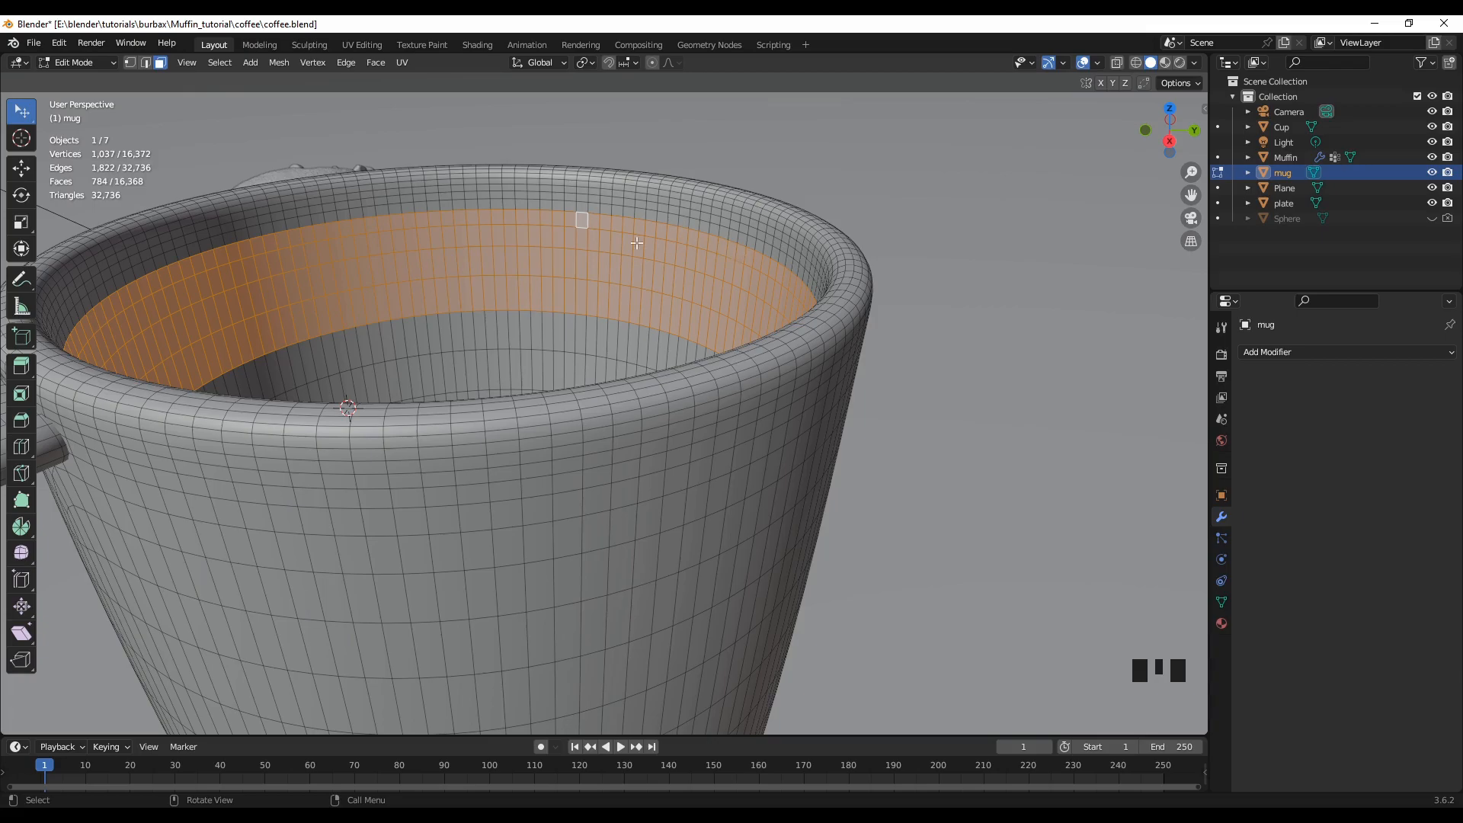
mouse_move(830, 496)
middle_down()
mouse_move(735, 493)
mouse_move(961, 495)
mouse_move(826, 496)
middle_up()
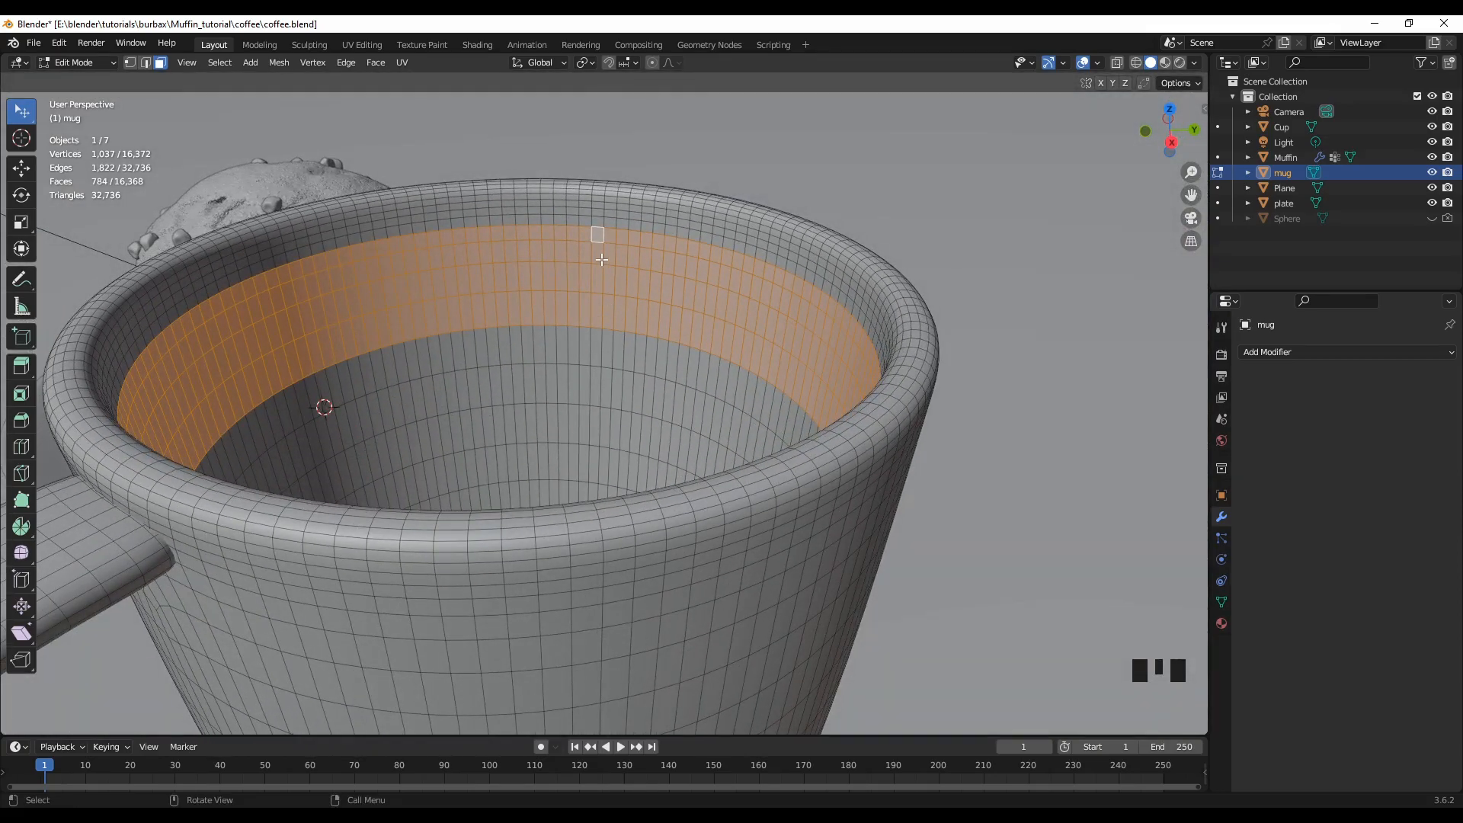
scroll(601, 260, up, 2)
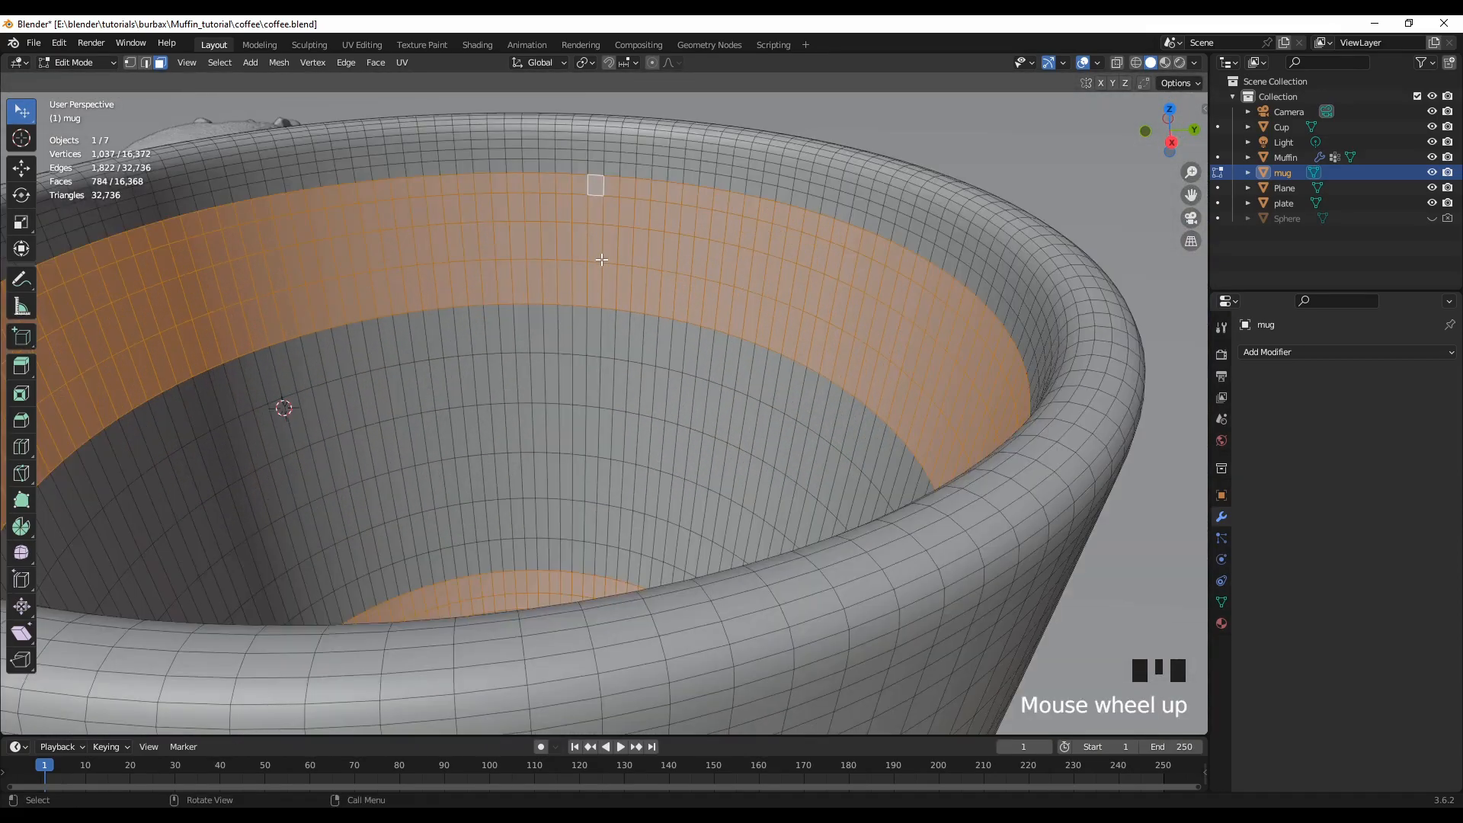
alt+shift+click(596, 167)
key(ctrl+z)
- Try two more loop selections at neighbouring faces just above the band's upper edge, undoing each one
shift+middle_drag(587, 167, 609, 336)
scroll(663, 301, up, 2)
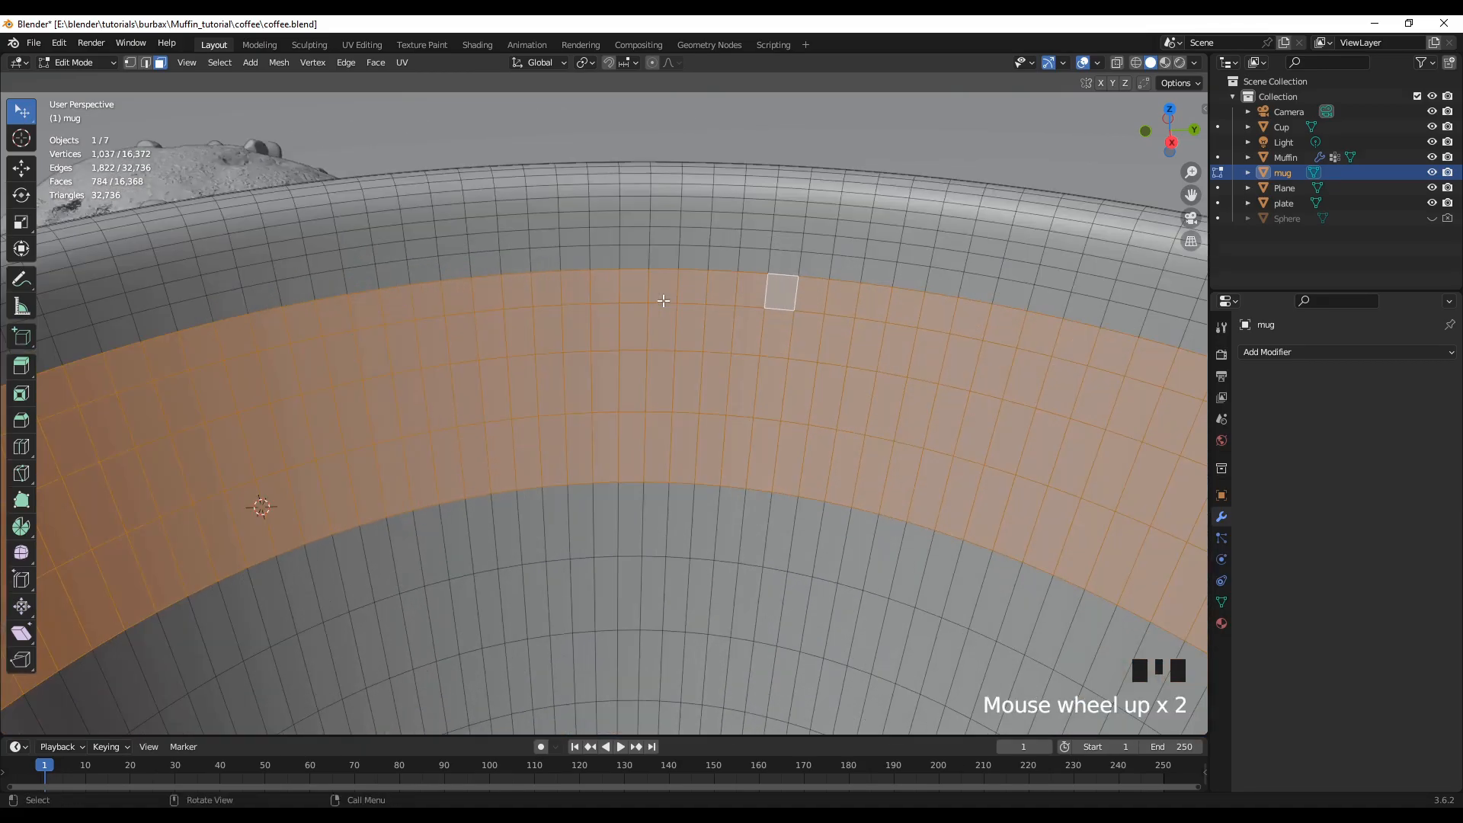
alt+shift+click(787, 260)
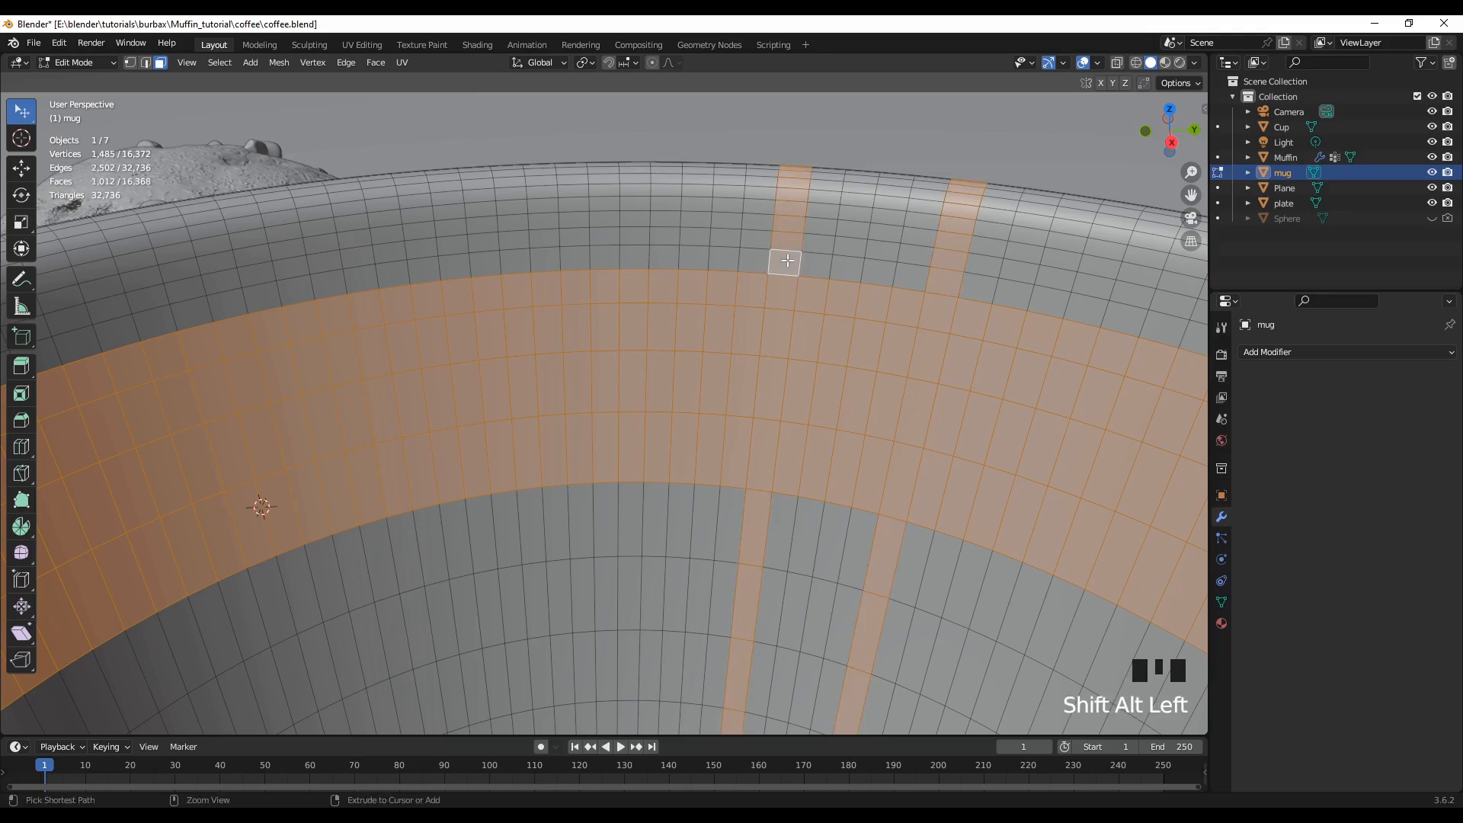
key(ctrl+z)
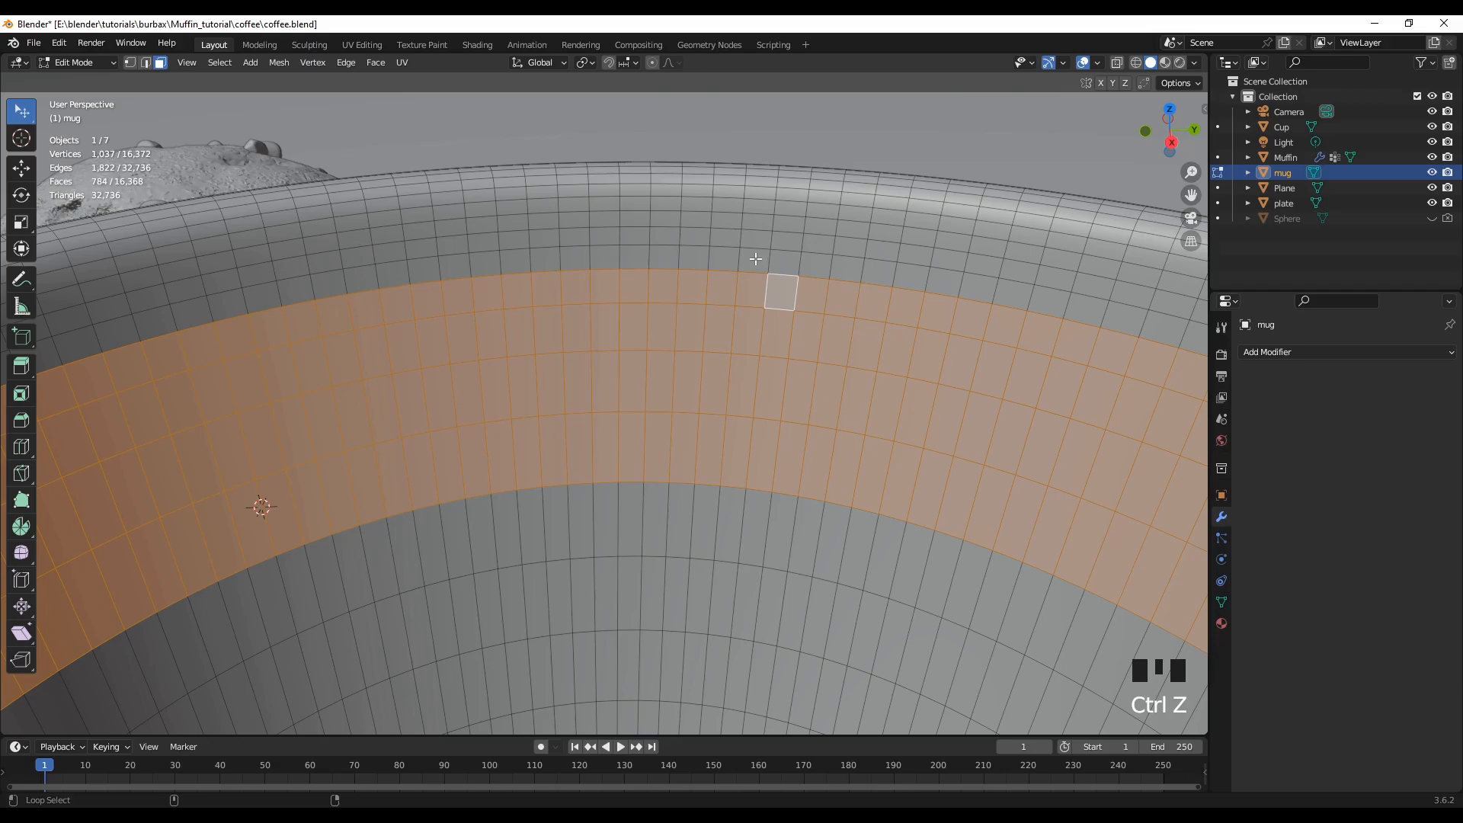
alt+shift+click(751, 260)
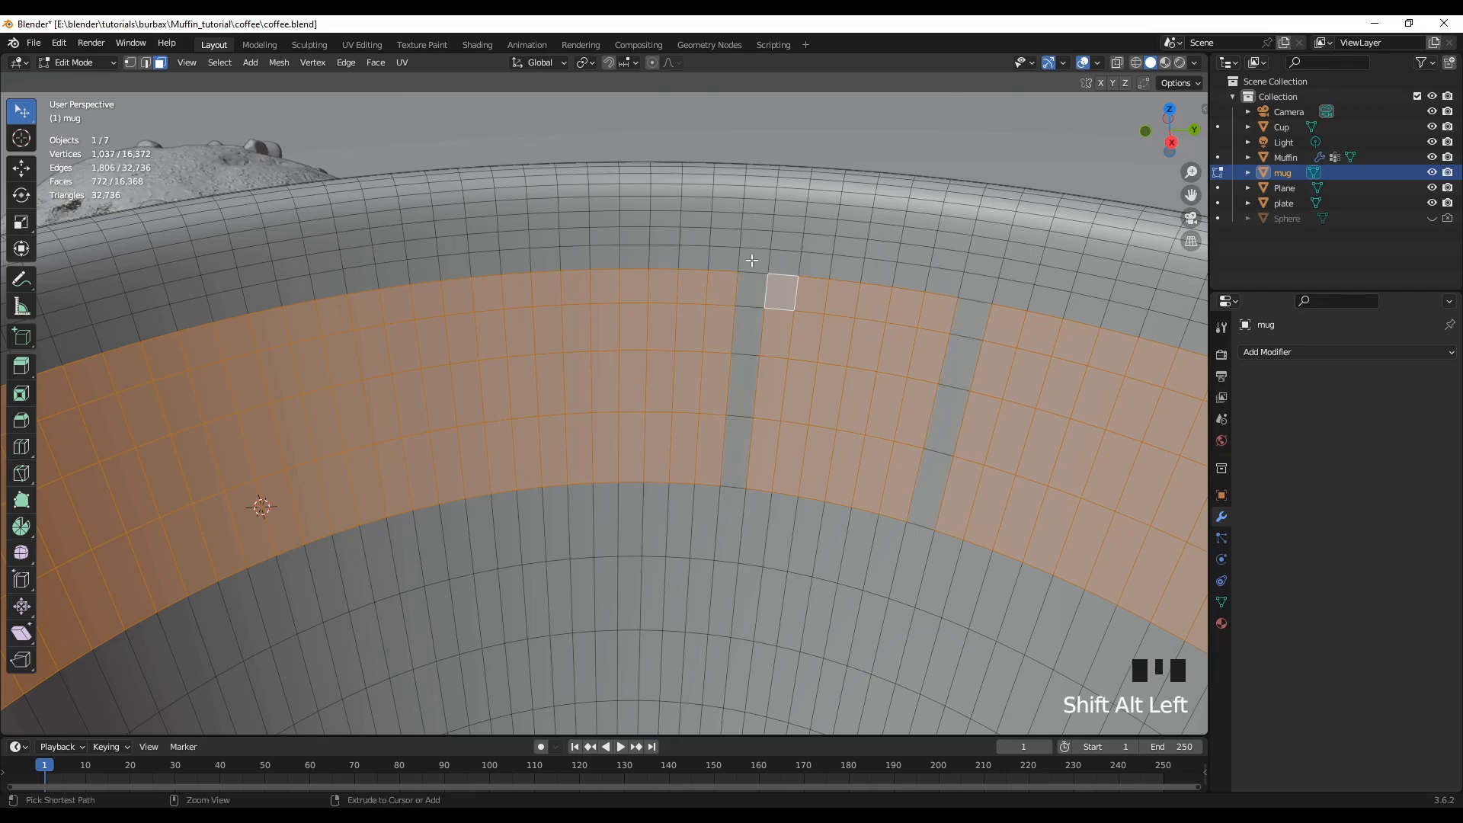
key(ctrl+z)
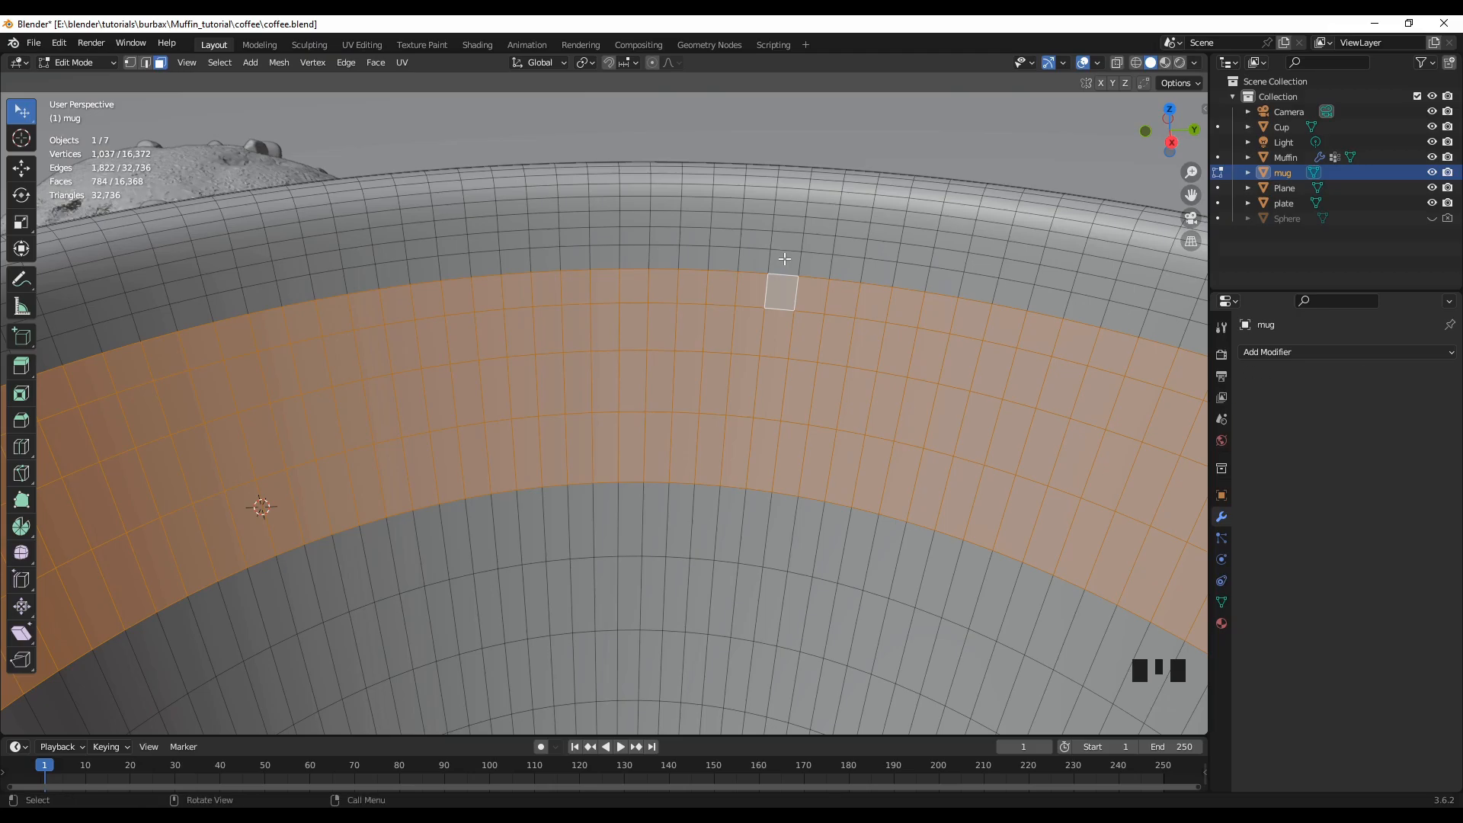
- Try to extend the inner-wall selection upward by one horizontal face loop and undo both attempts
scroll(784, 259, up, 2)
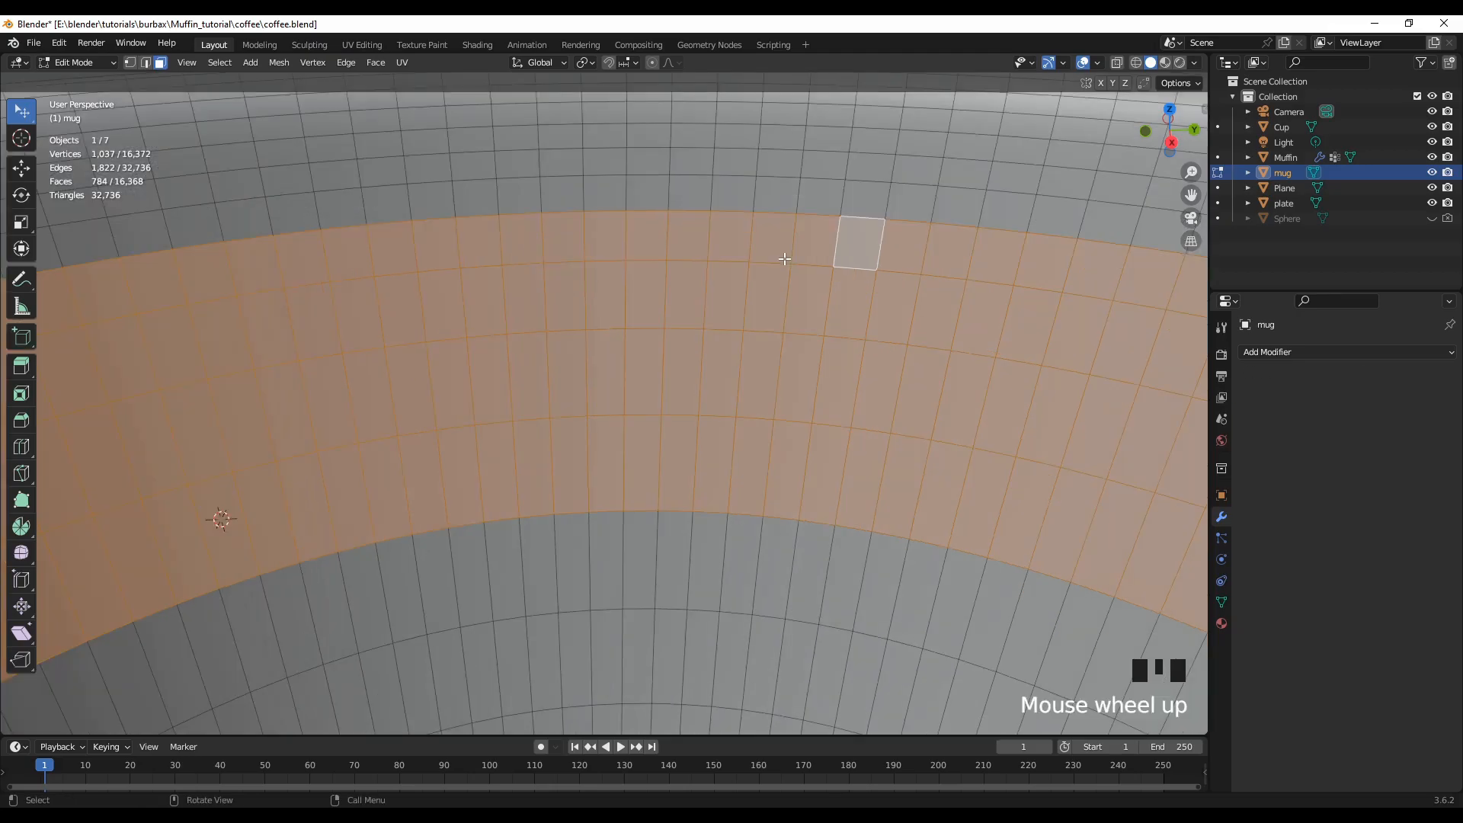
alt+shift+click(863, 201)
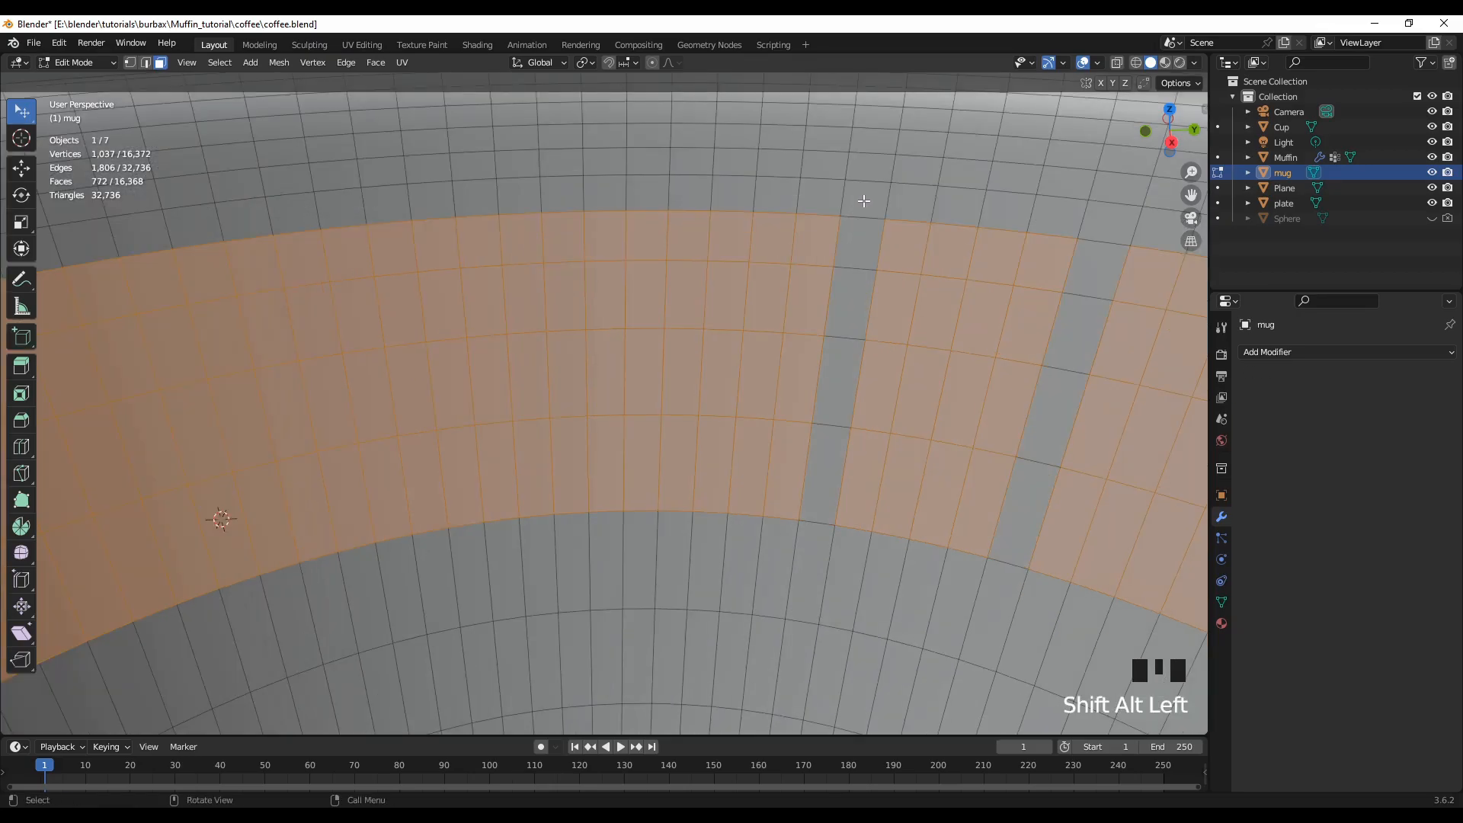
key(ctrl+z)
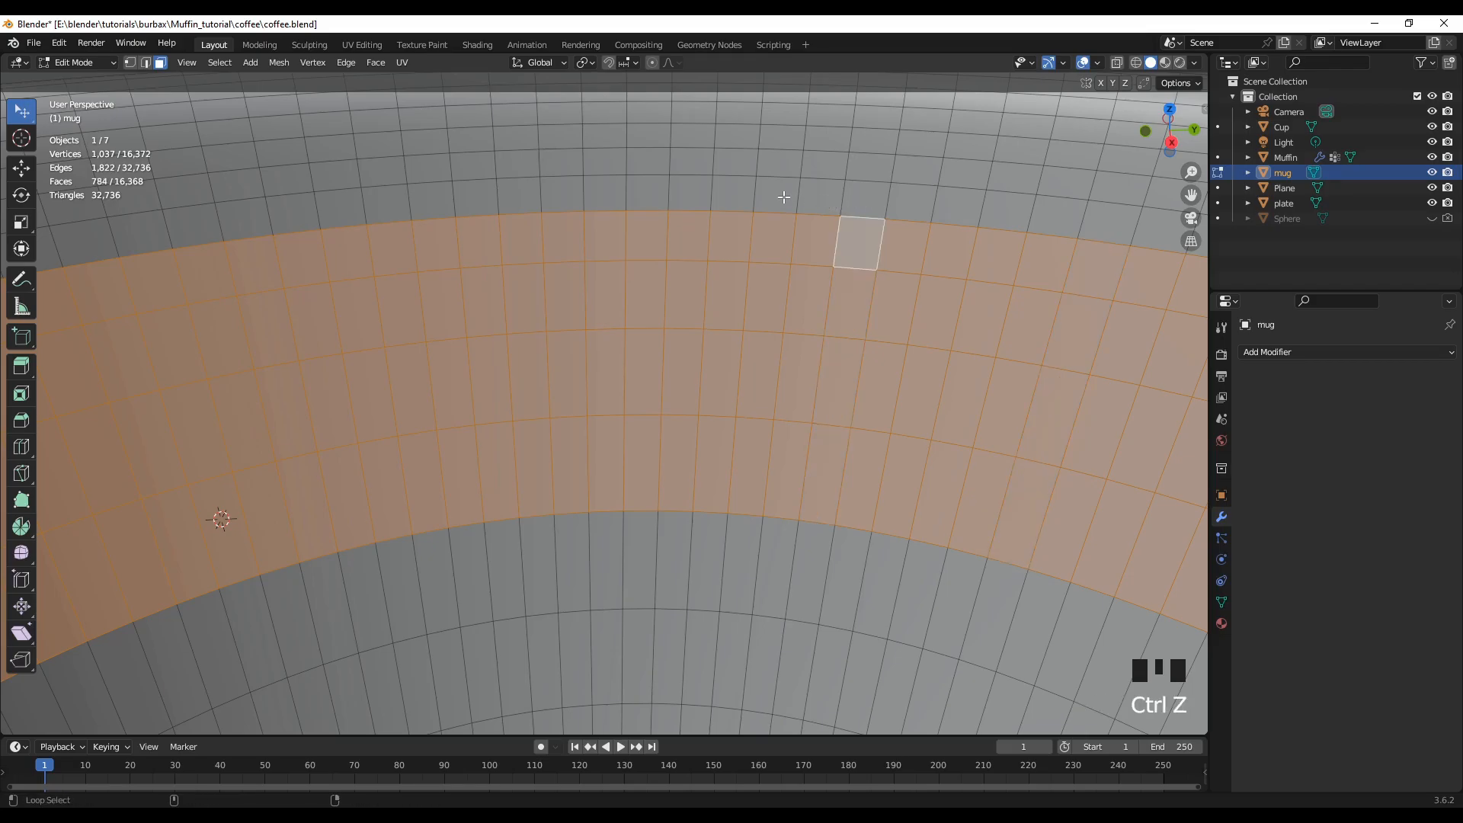
alt+shift+click(847, 192)
scroll(840, 198, down, 8)
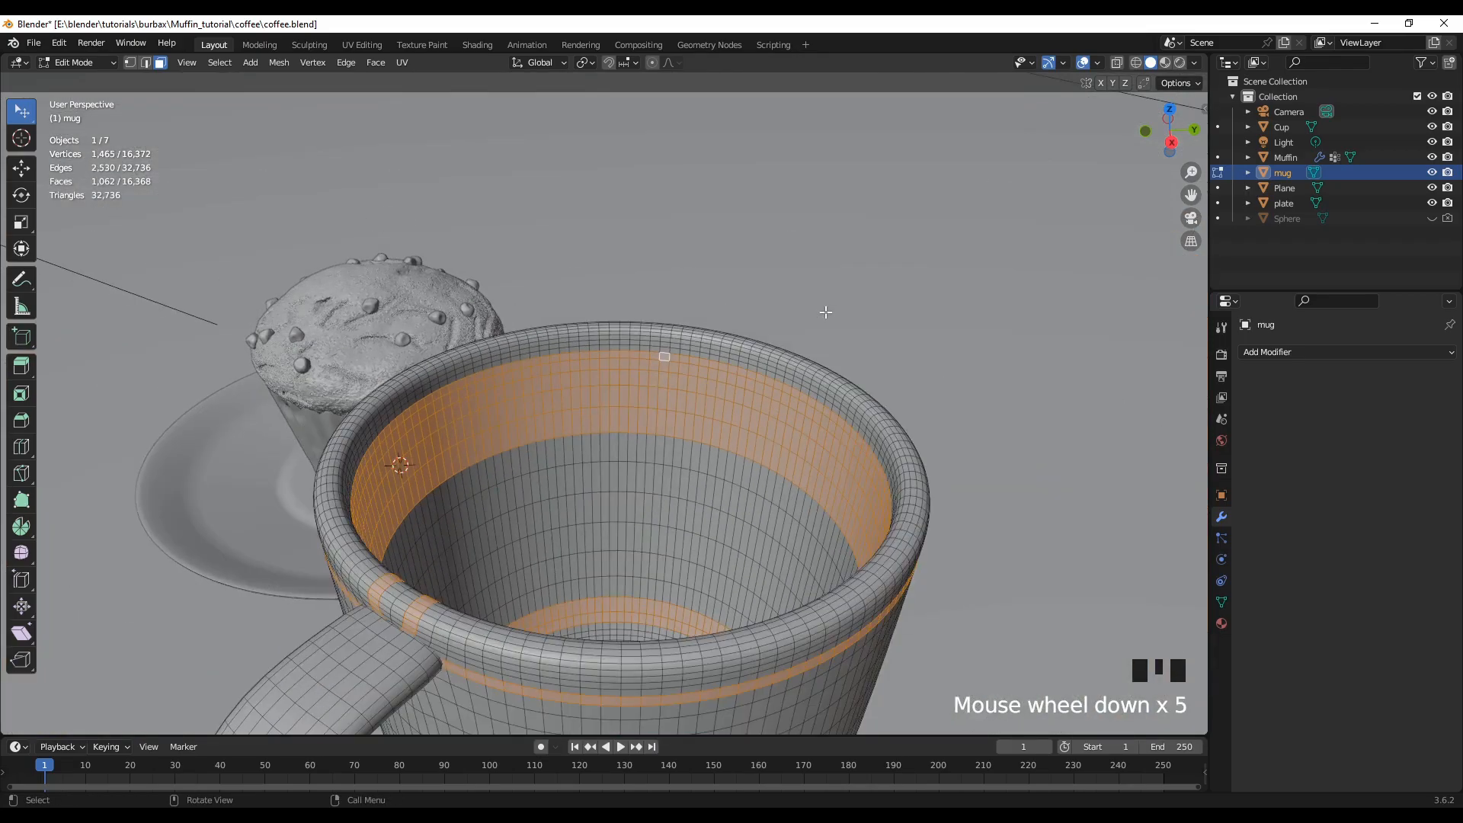
key(ctrl+z)
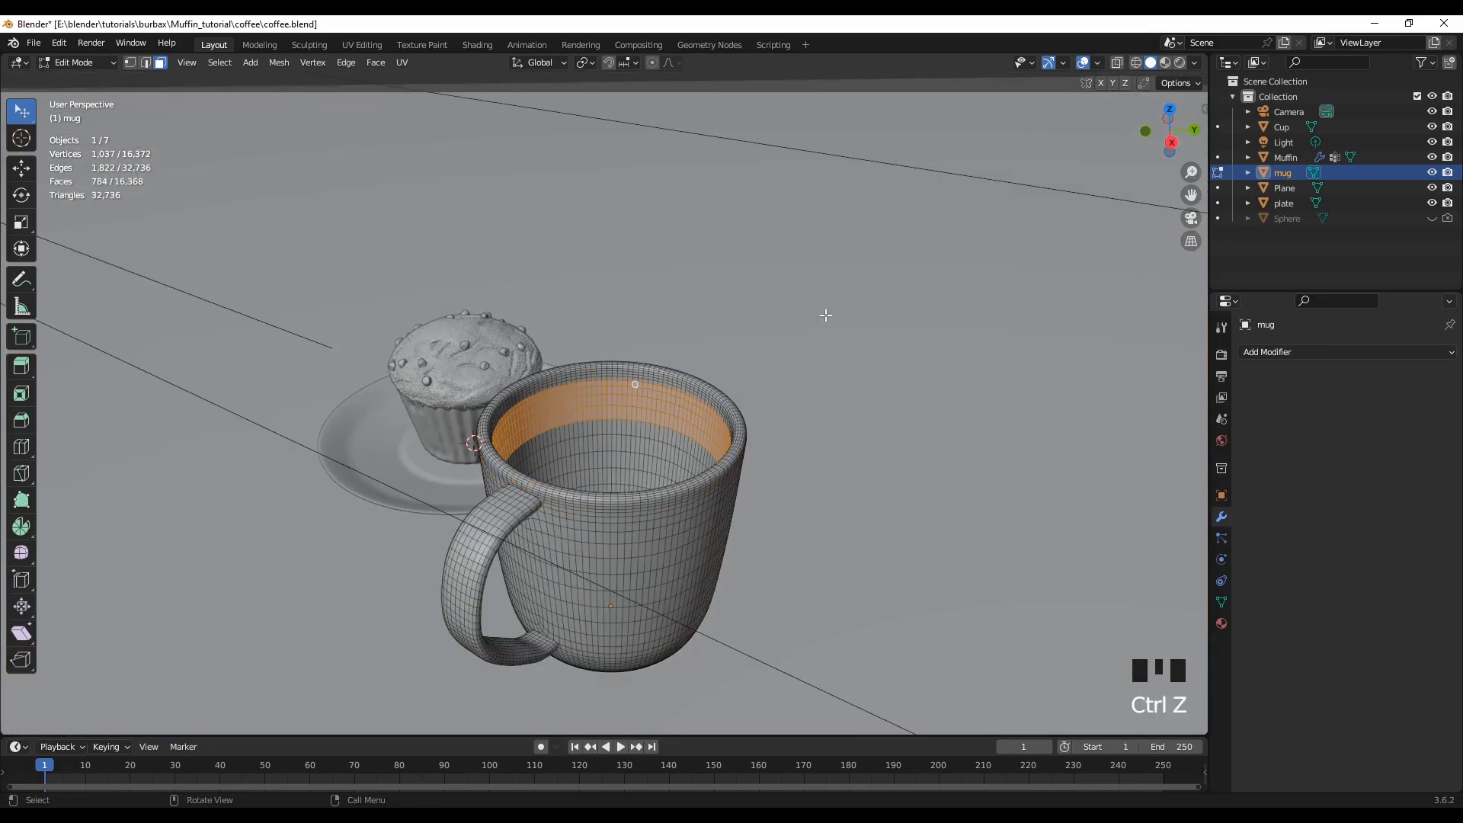
- Try again to add the horizontal face loop above the band and undo the added loop
scroll(823, 316, up, 8)
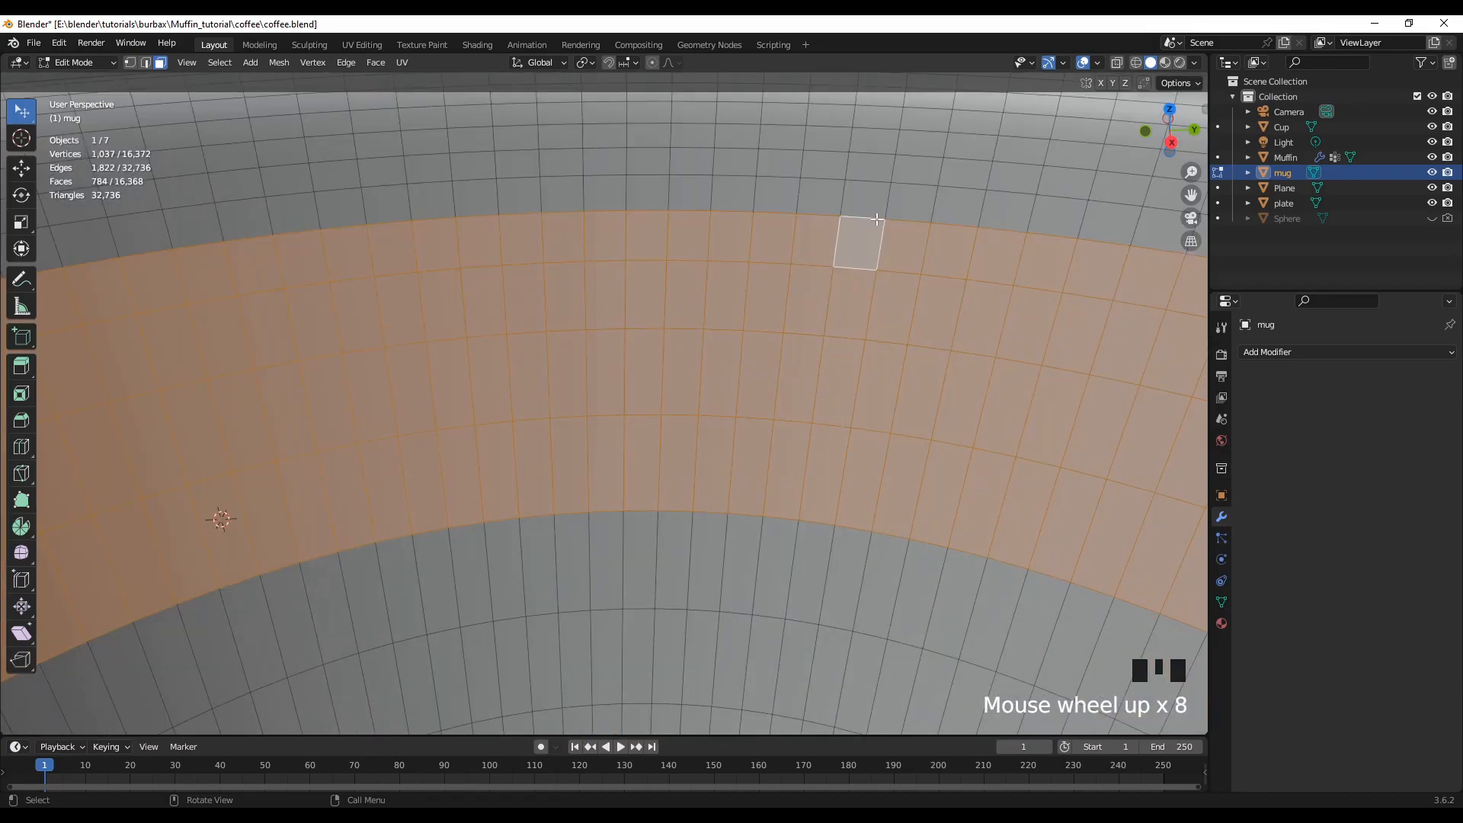
alt+shift+click(905, 201)
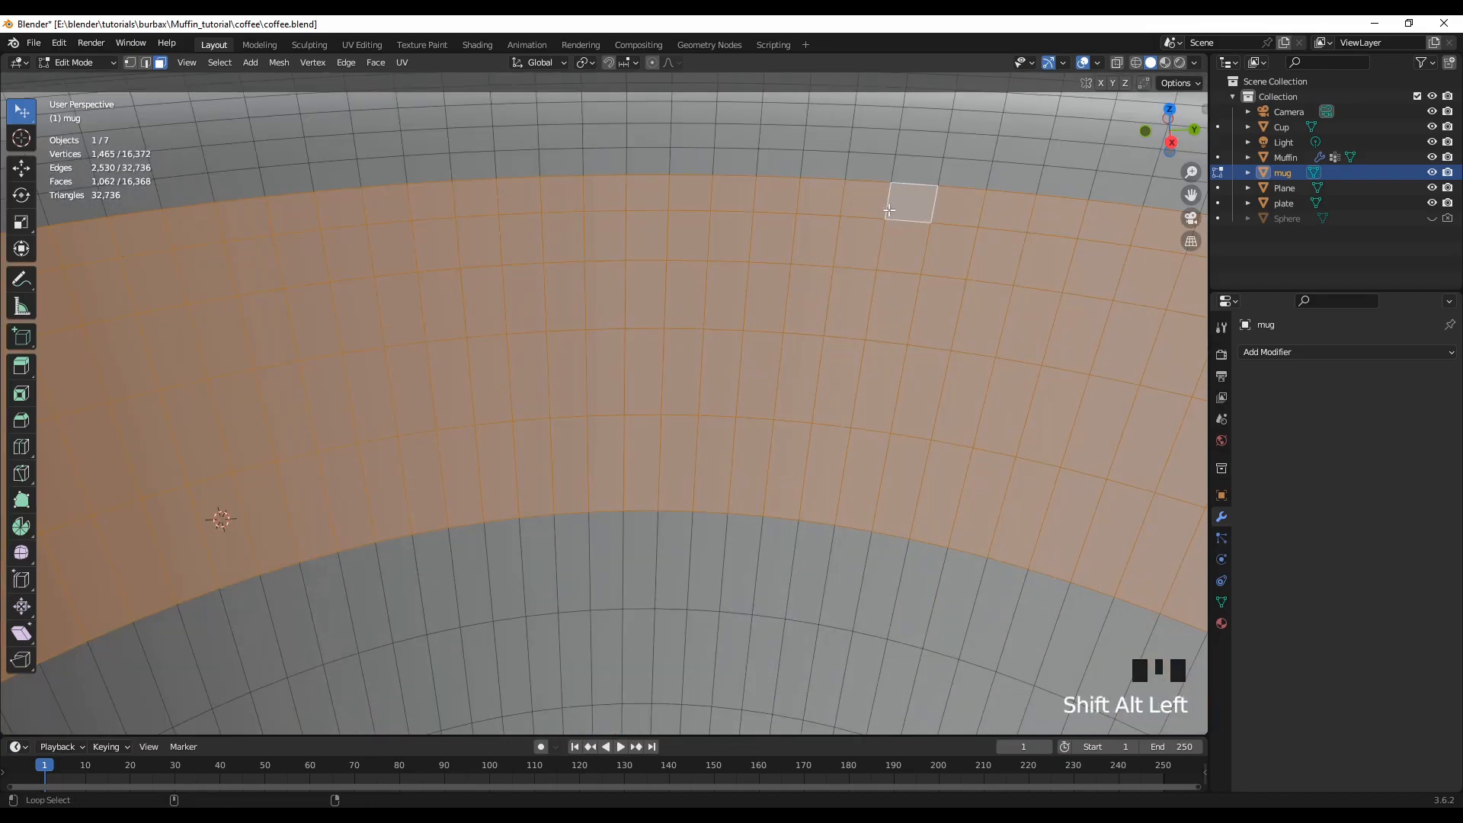
scroll(892, 207, down, 7)
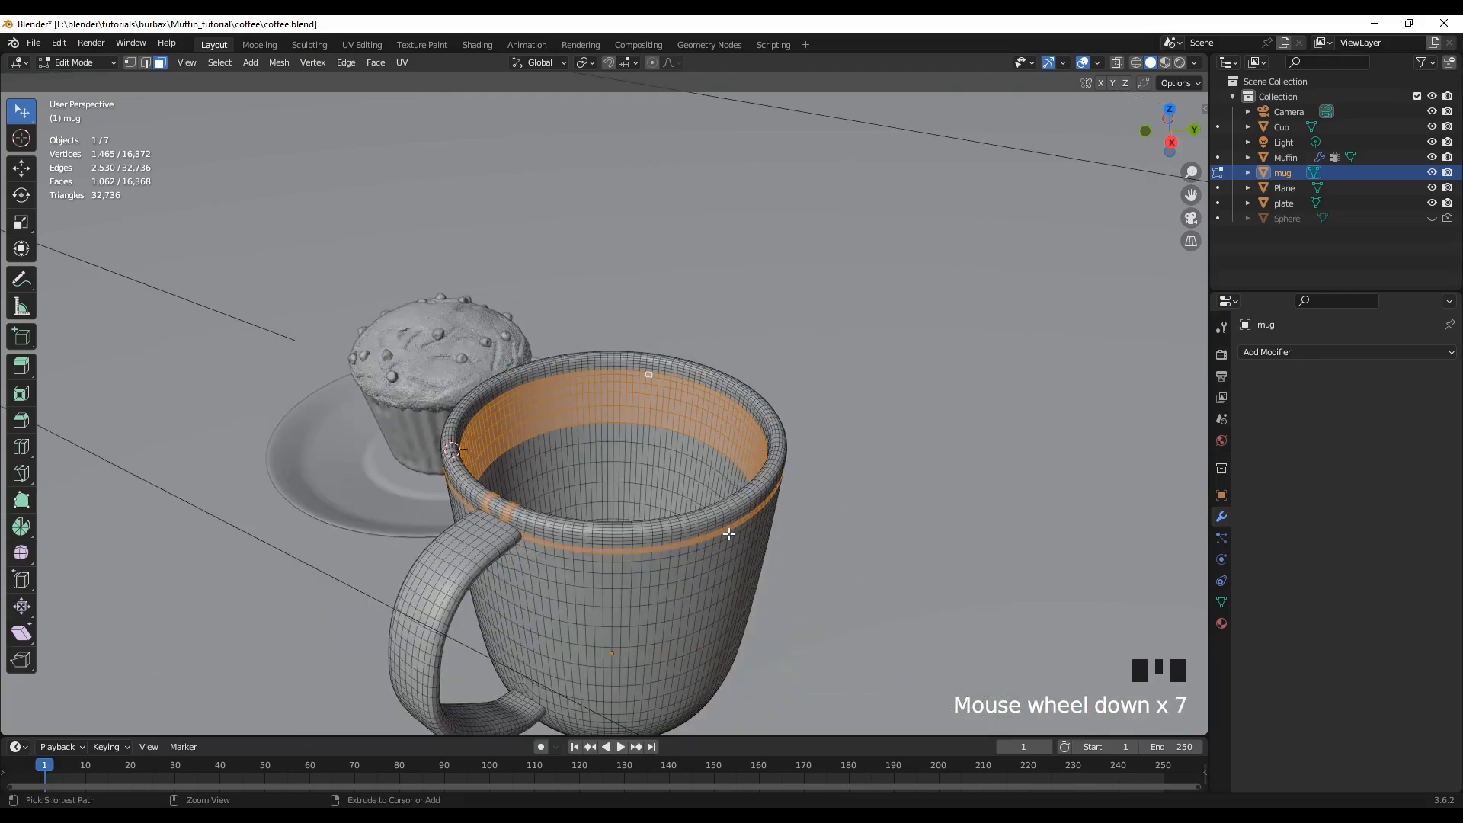
key(ctrl+z)
- Retry the loop selection from different faces and edges just above the selected band, undoing each result
scroll(681, 414, up, 6)
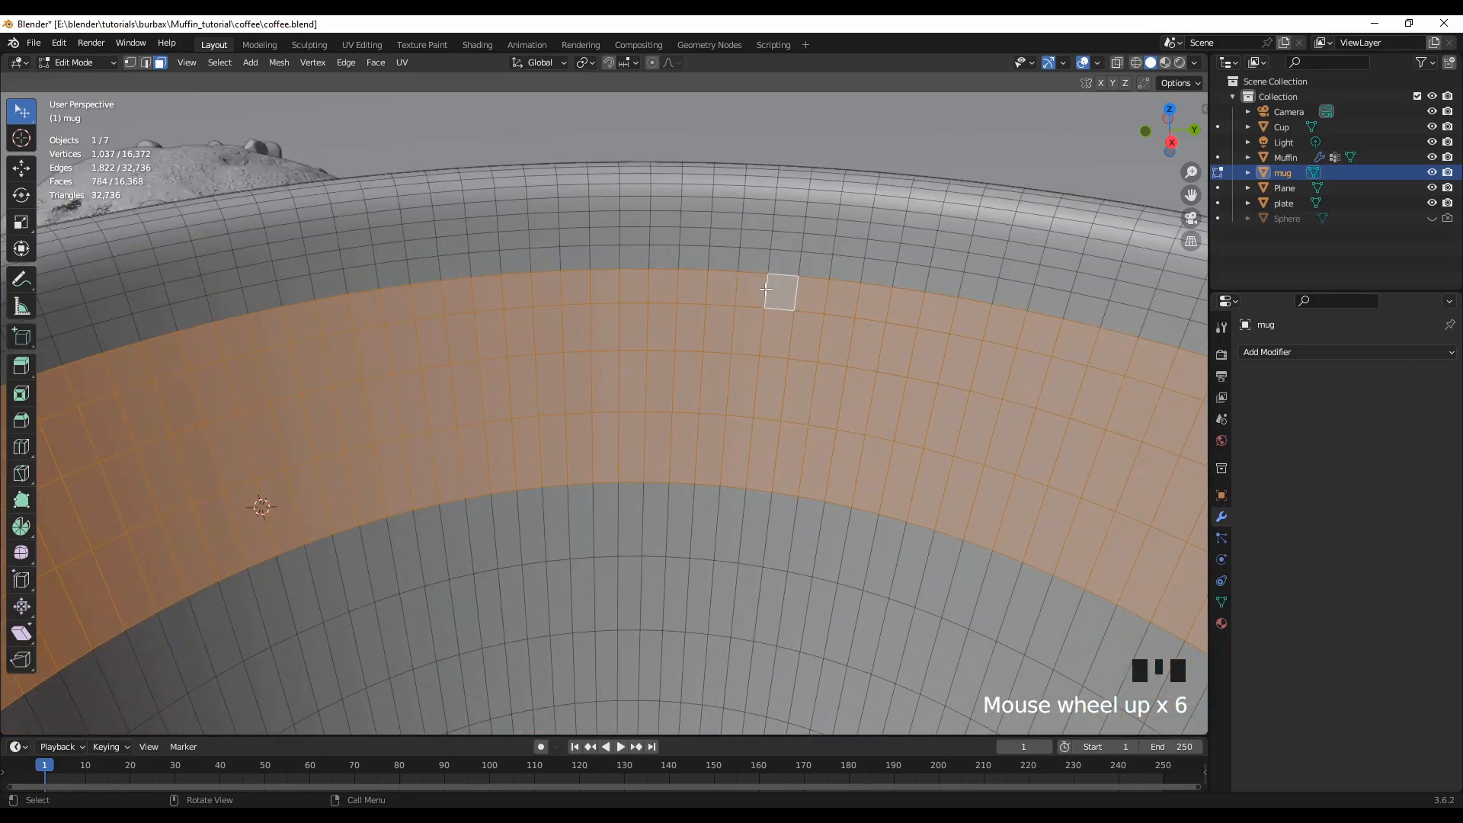
alt+shift+scroll(784, 259, up, 1)
scroll(787, 253, up, 1)
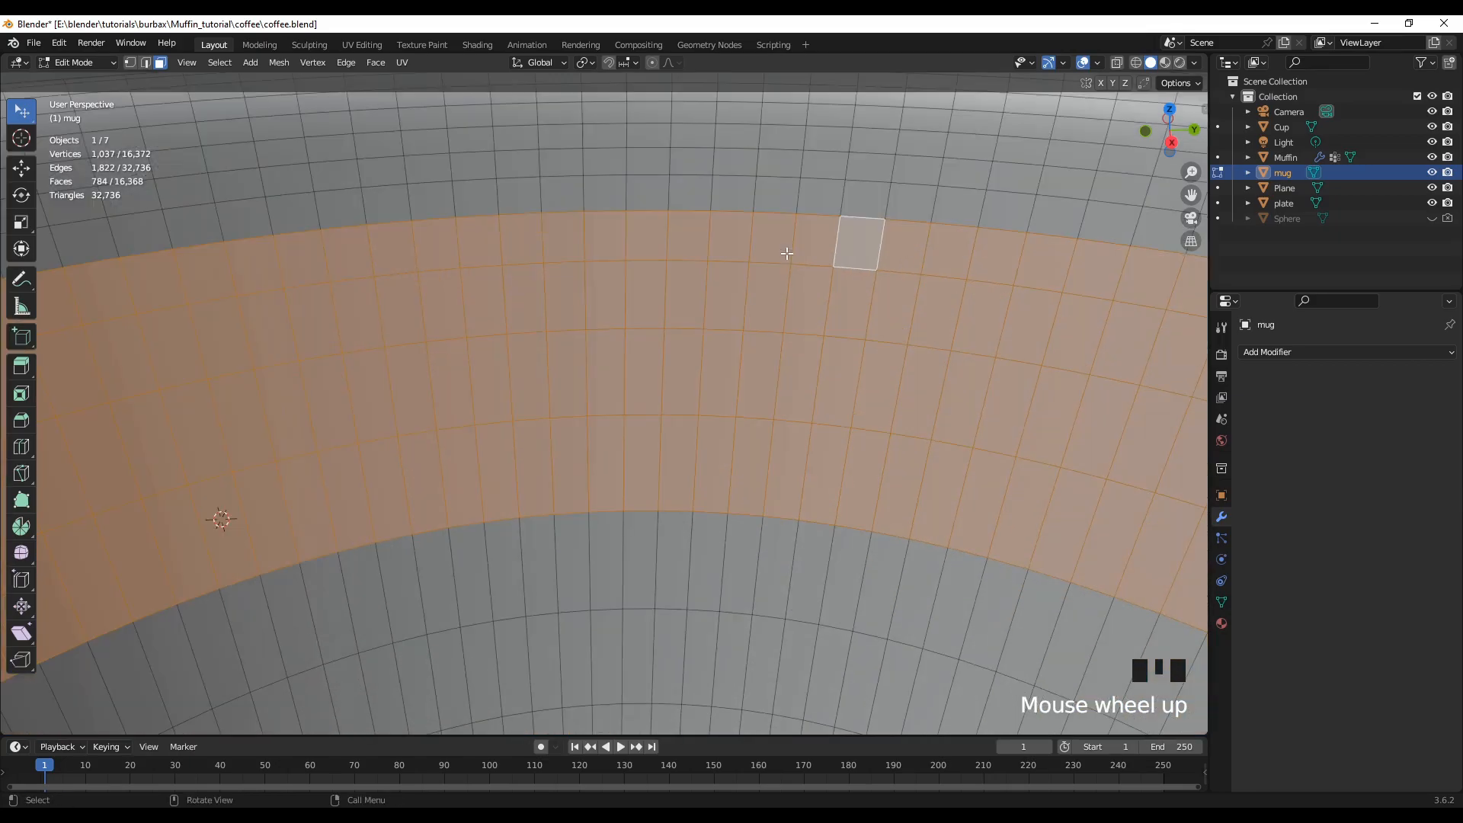
alt+shift+click(868, 192)
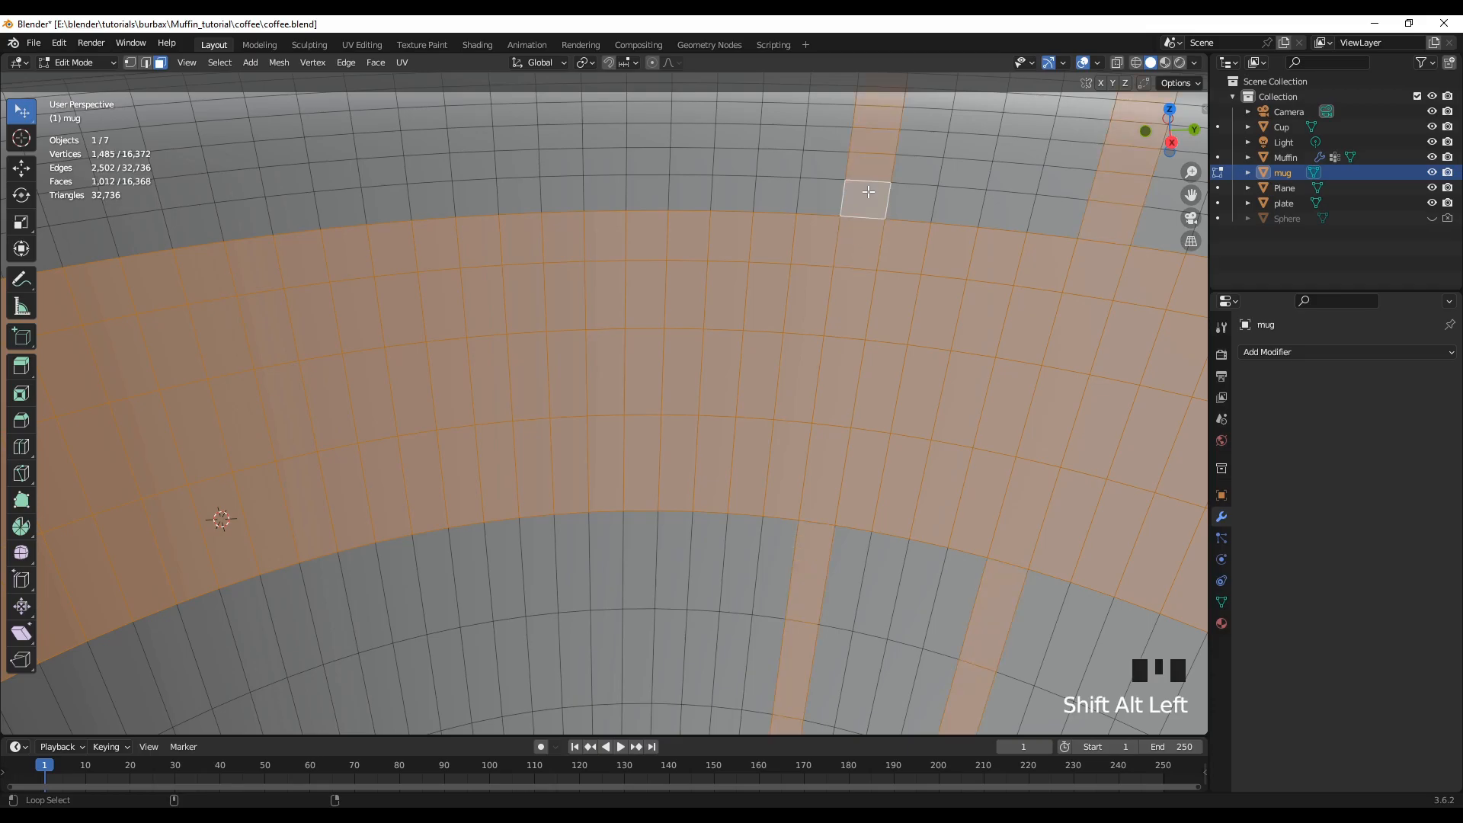
key(ctrl+z)
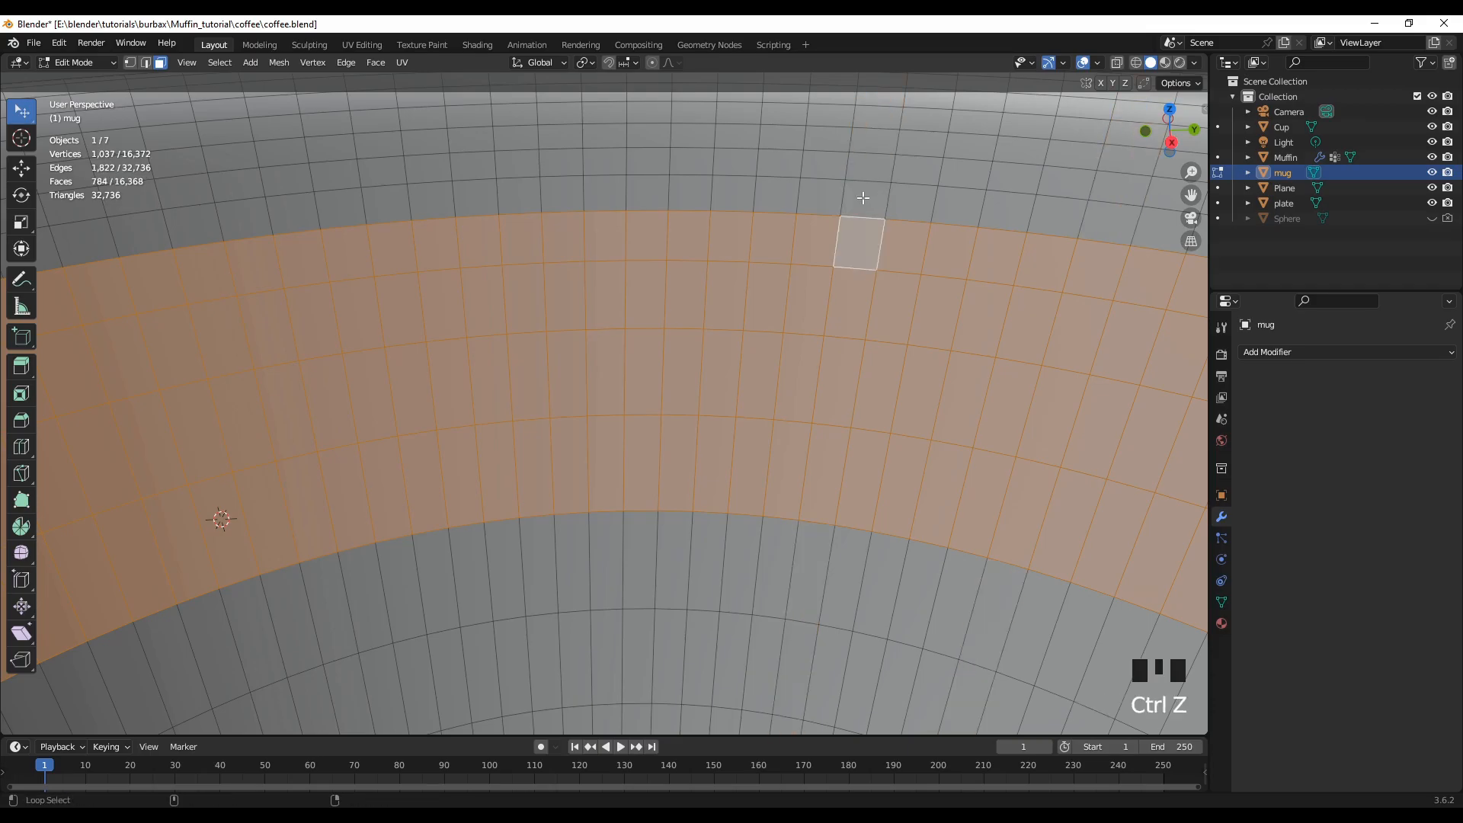
alt+shift+click(913, 206)
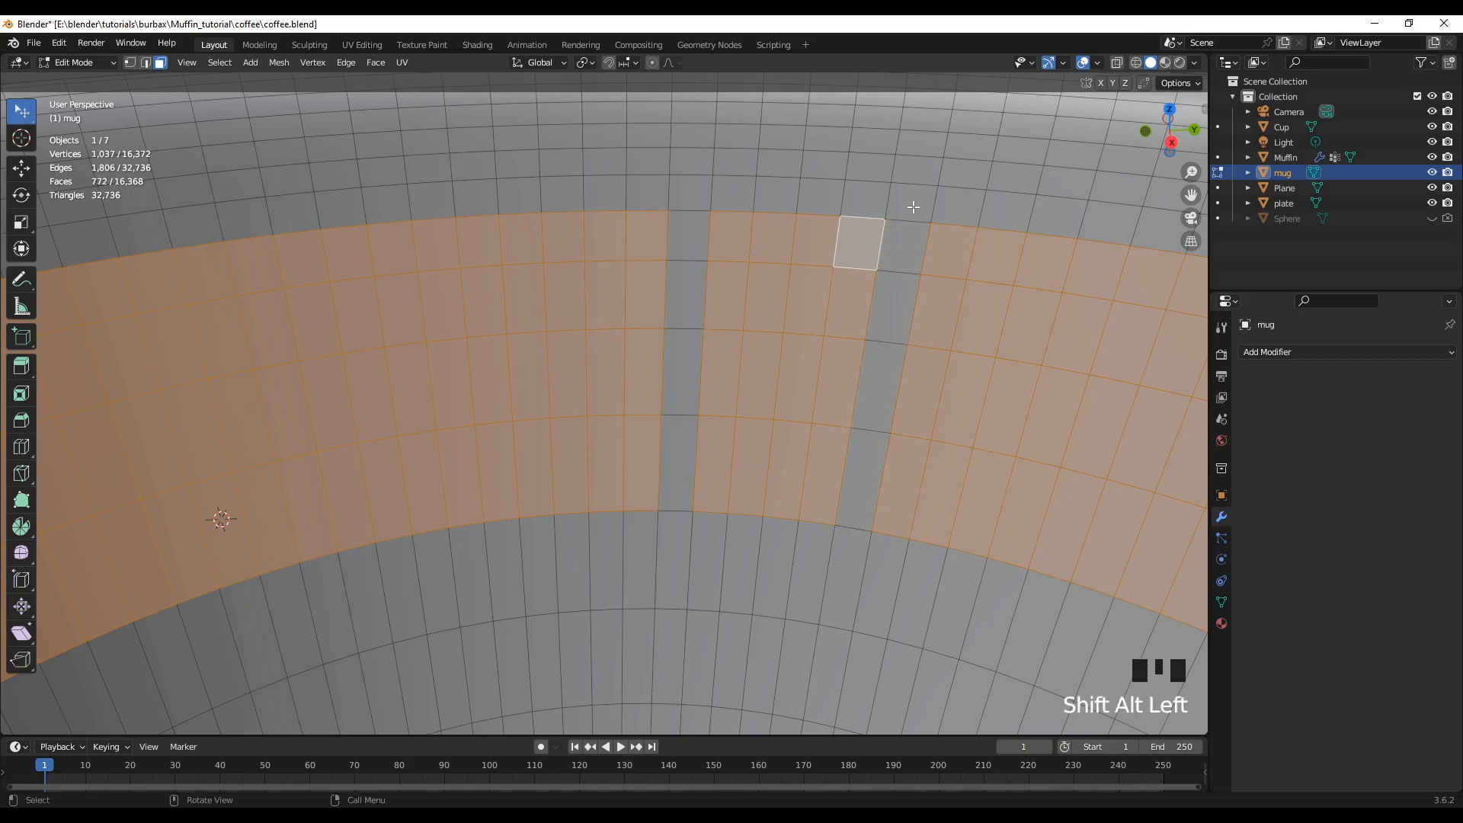
key(ctrl+z)
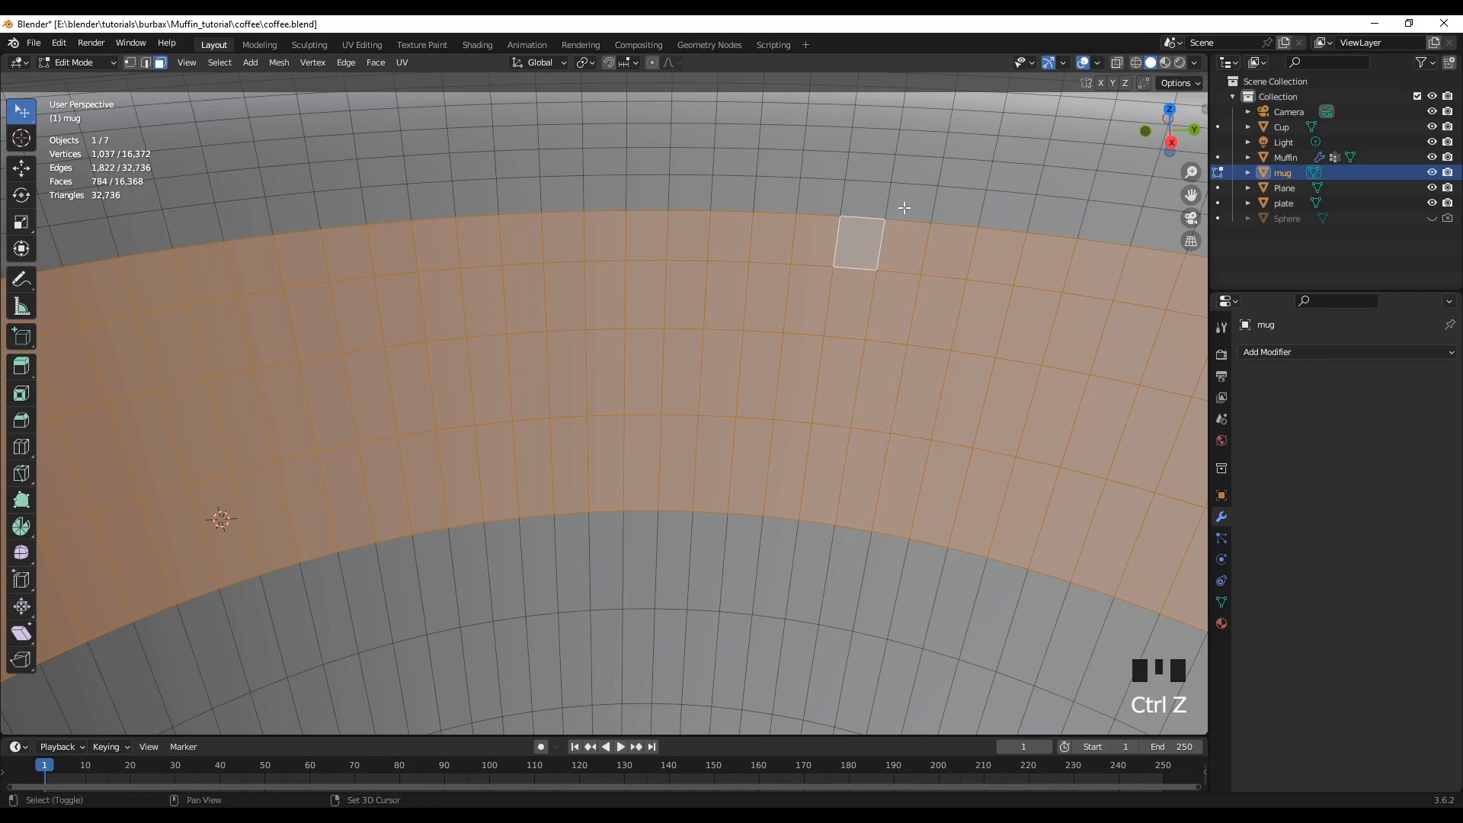
alt+shift+click(860, 201)
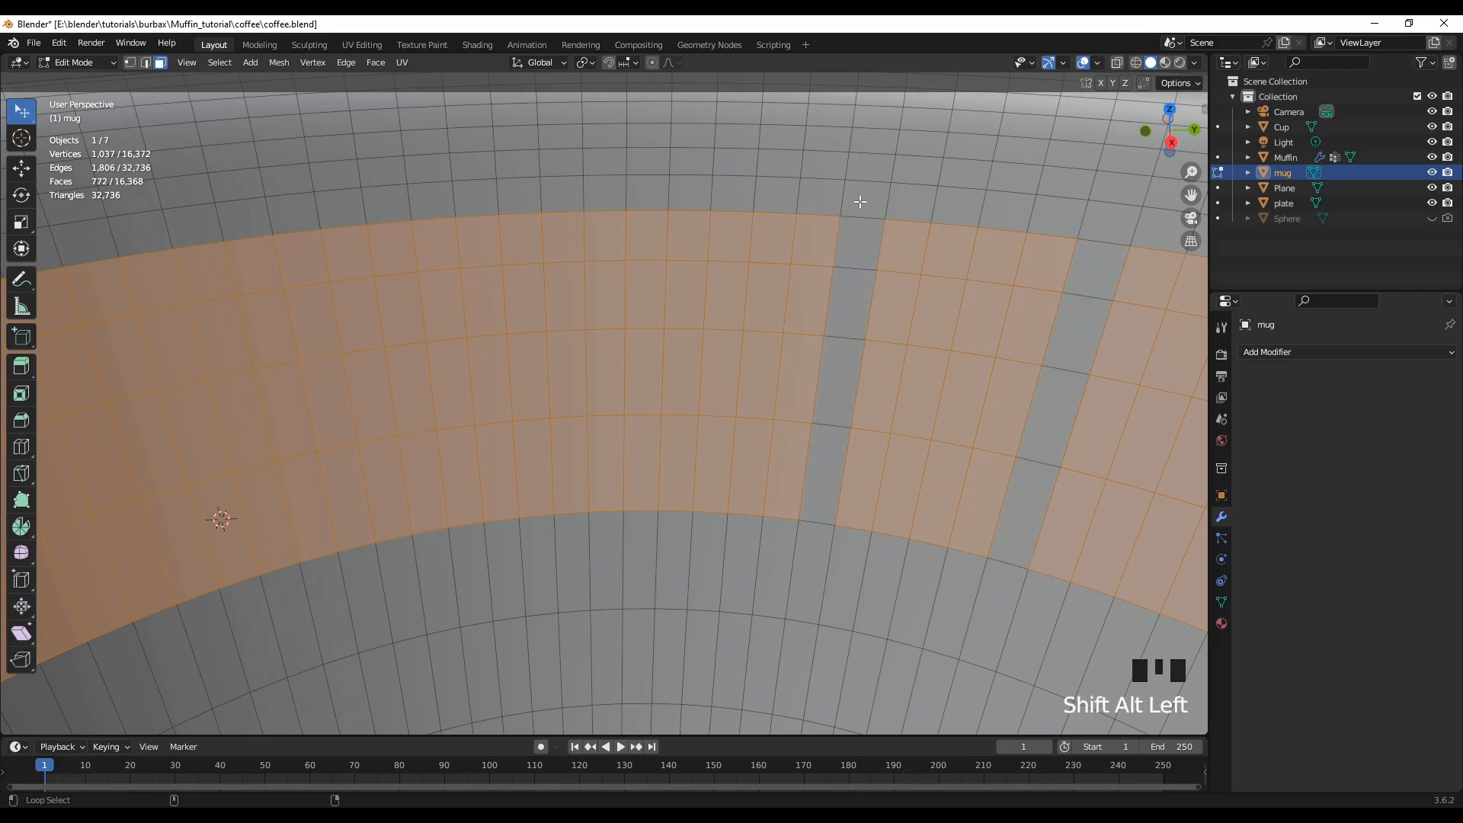
key(ctrl+z)
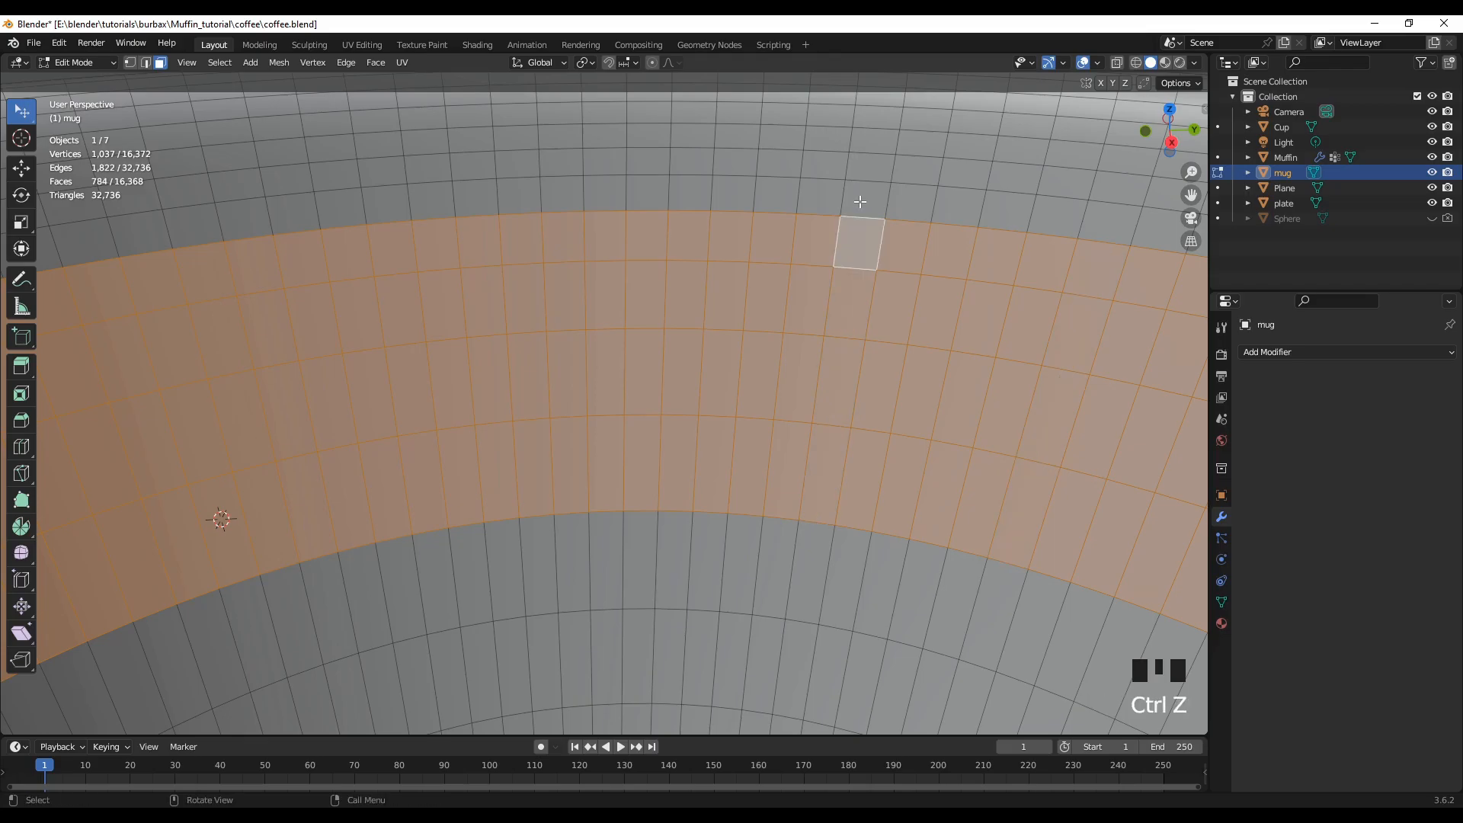
alt+shift+click(860, 201)
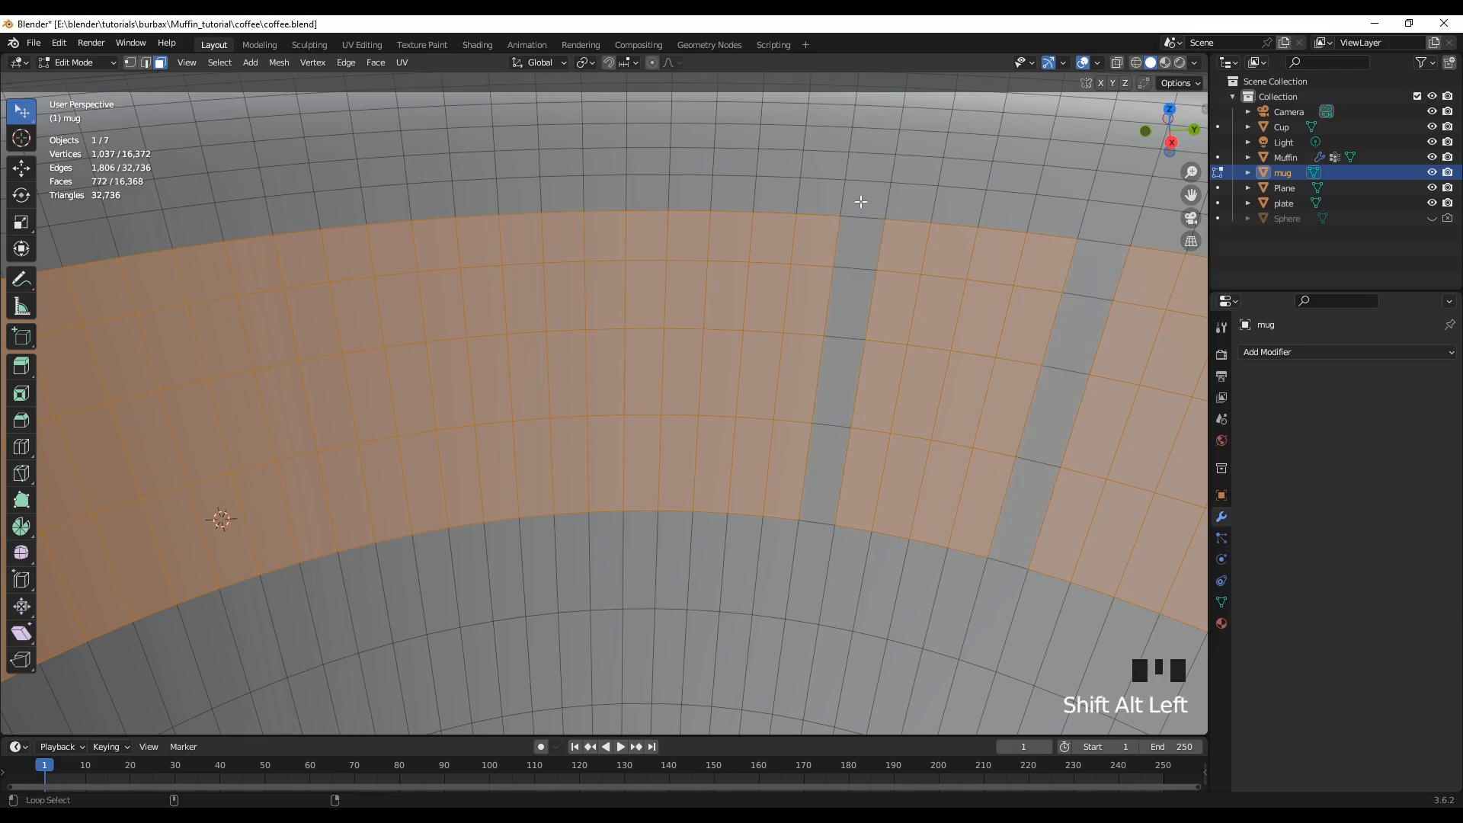
key(ctrl+z)
- Add the horizontal face loop directly below the selected band to the mug's inner-wall selection
scroll(821, 263, down, 2)
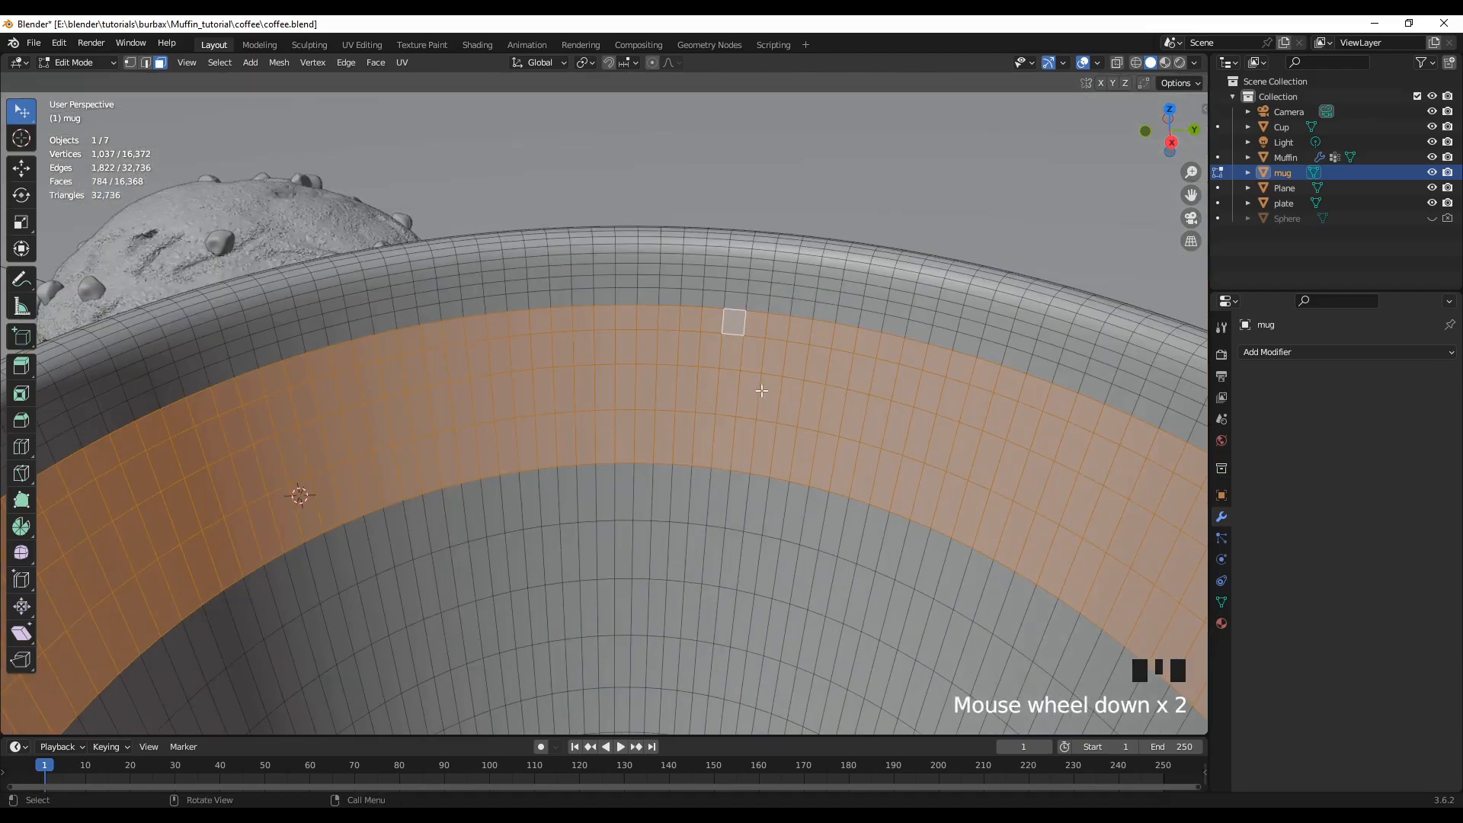
alt+shift+click(724, 486)
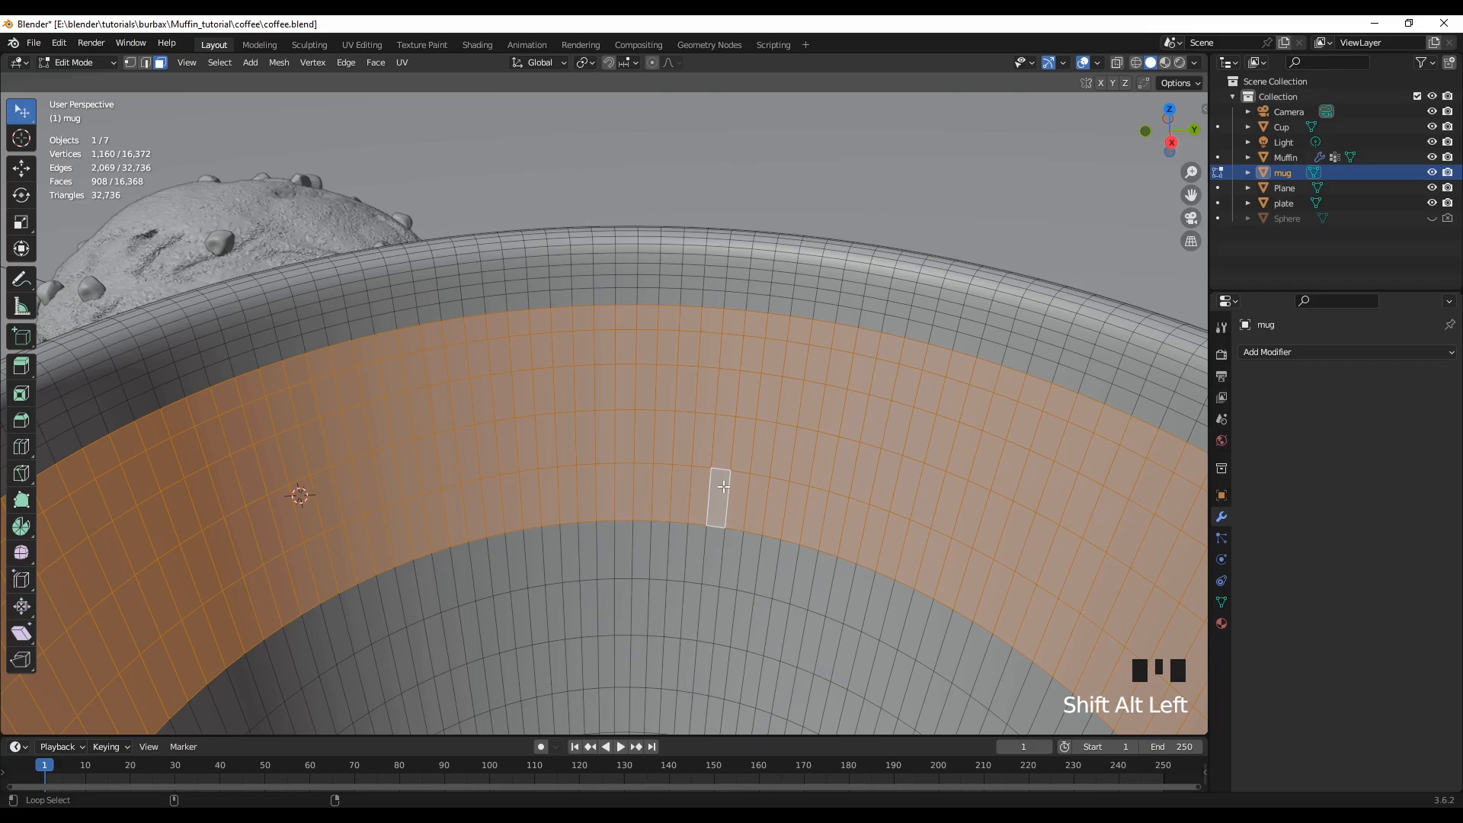
alt+shift+click(736, 301)
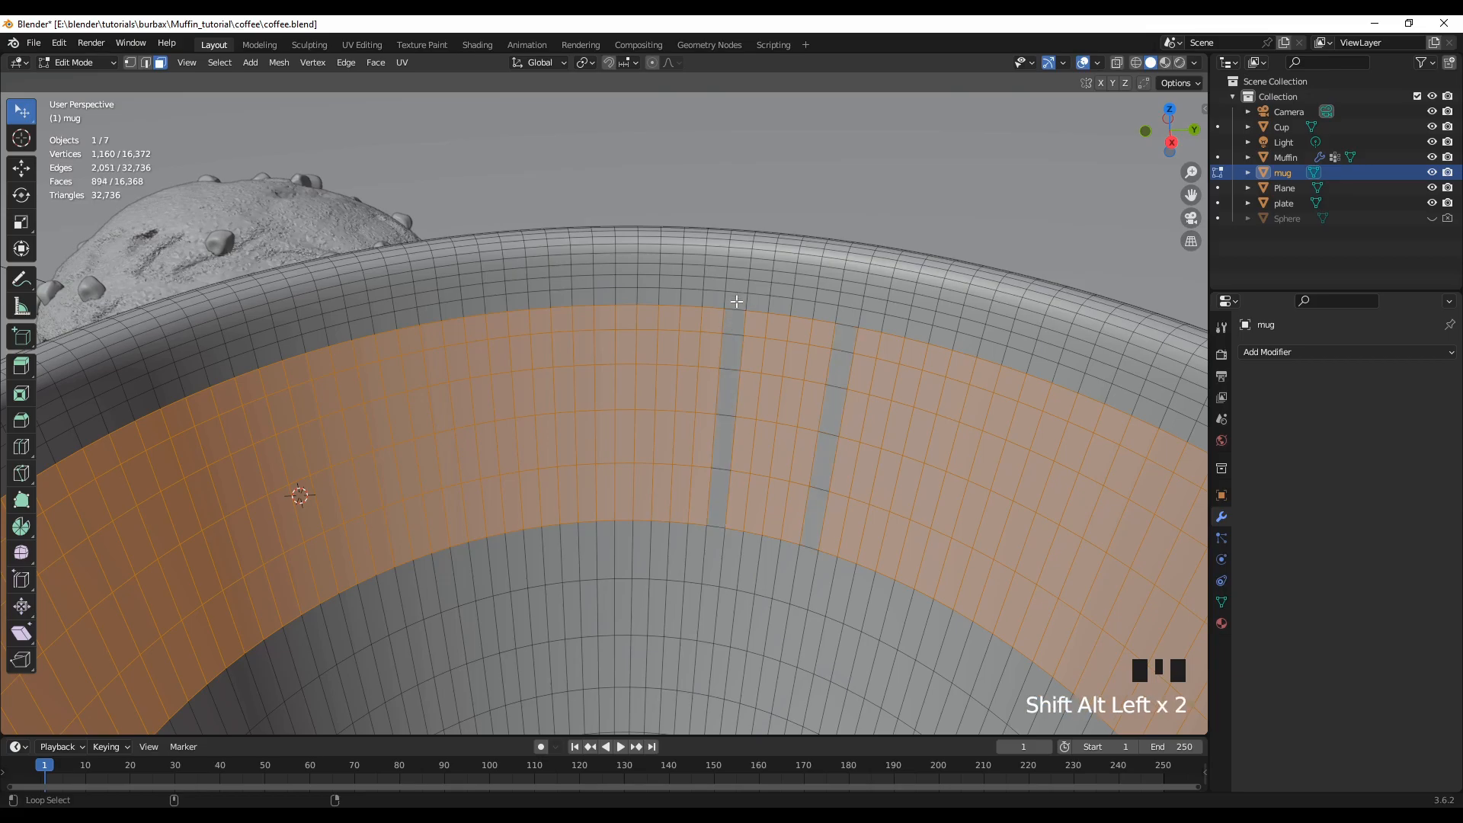
key(ctrl+z)
- Examine the selected face loops inside the mug through the scene camera, from the sides and from above
scroll(683, 381, down, 4)
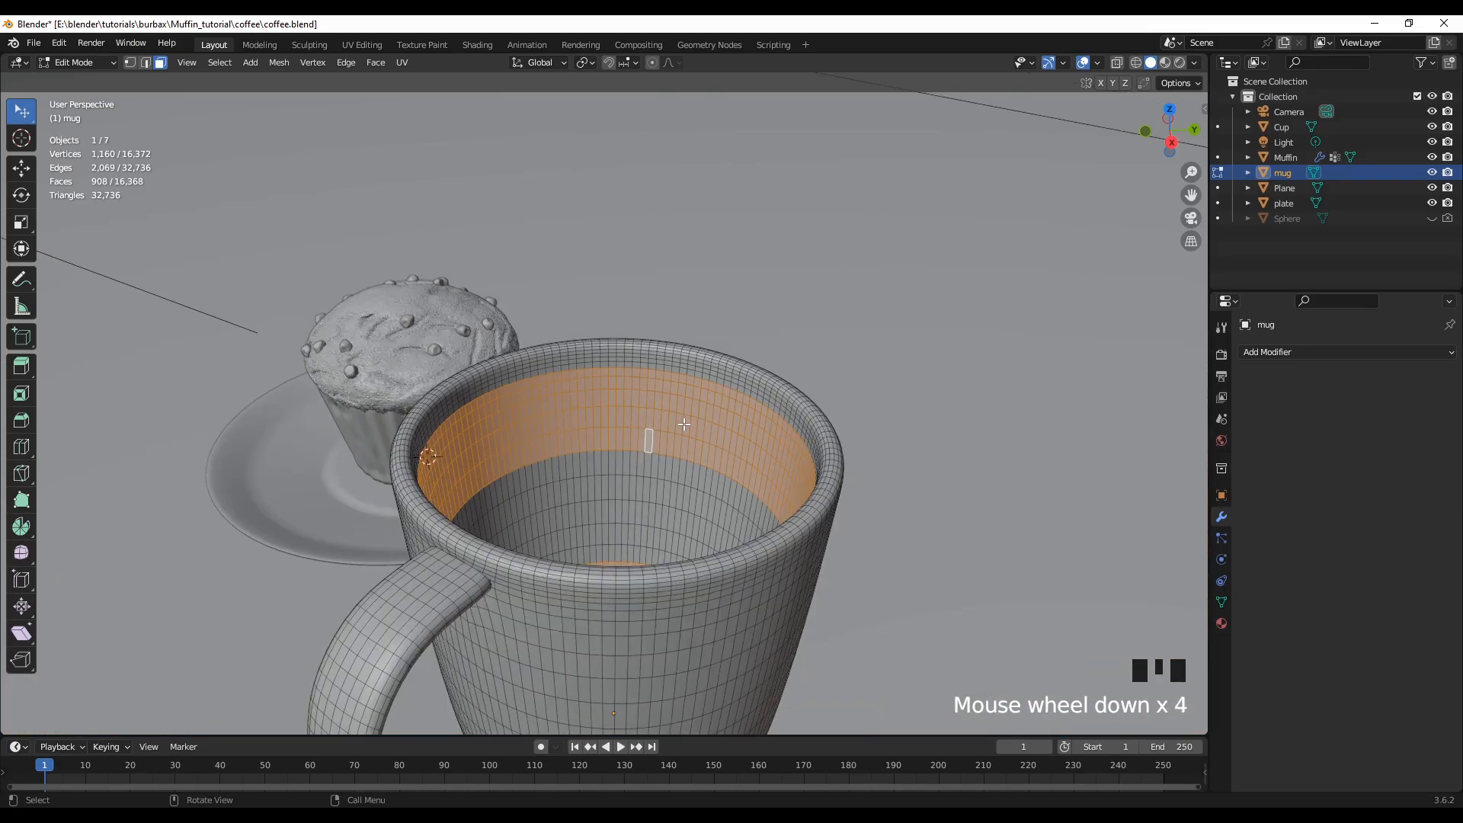
scroll(671, 488, up, 3)
scroll(650, 468, down, 3)
middle_drag(736, 641, 945, 636)
key(KP_0)
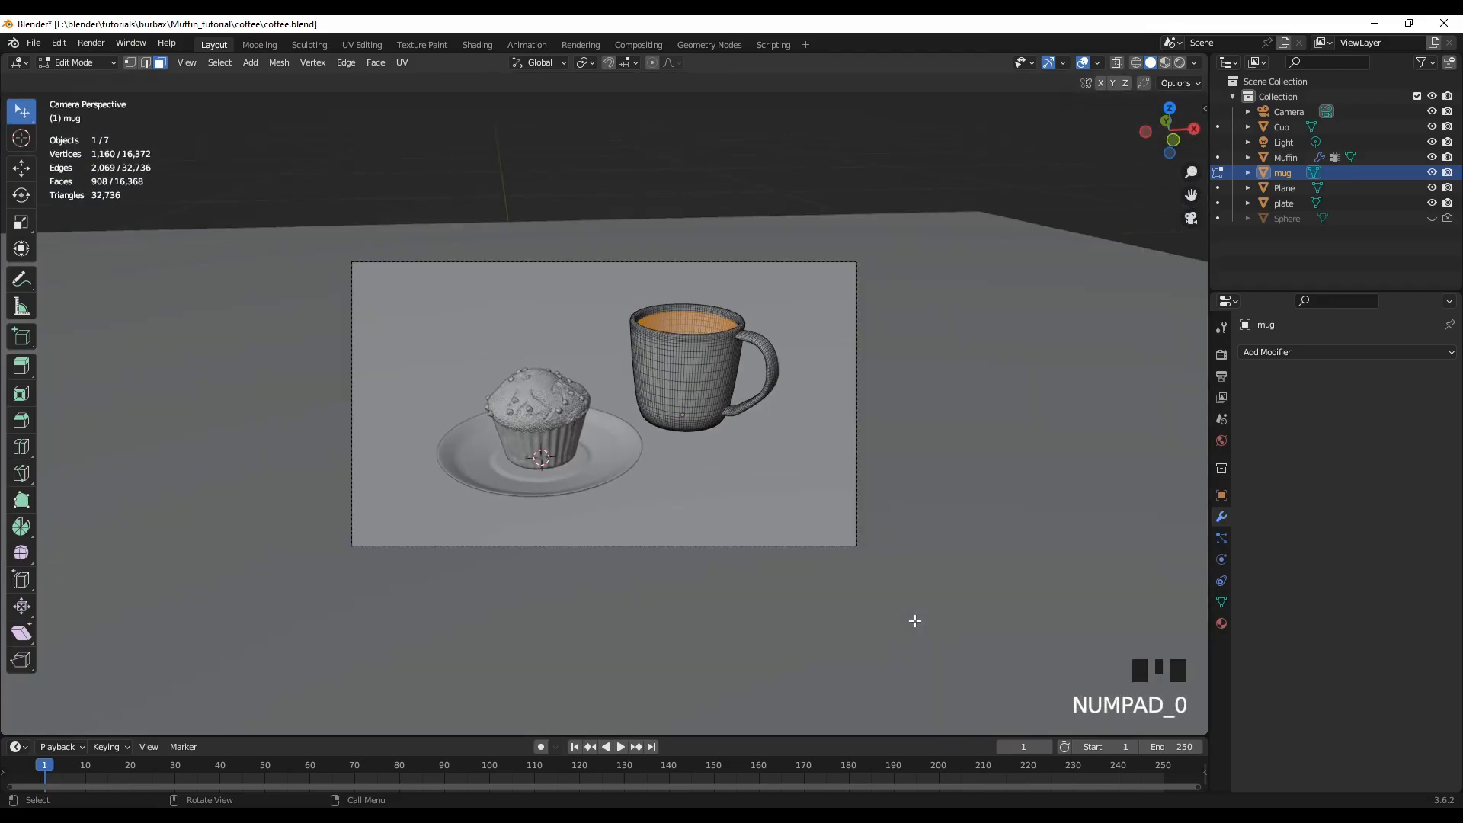
key(KP_0)
middle_drag(876, 537, 653, 575)
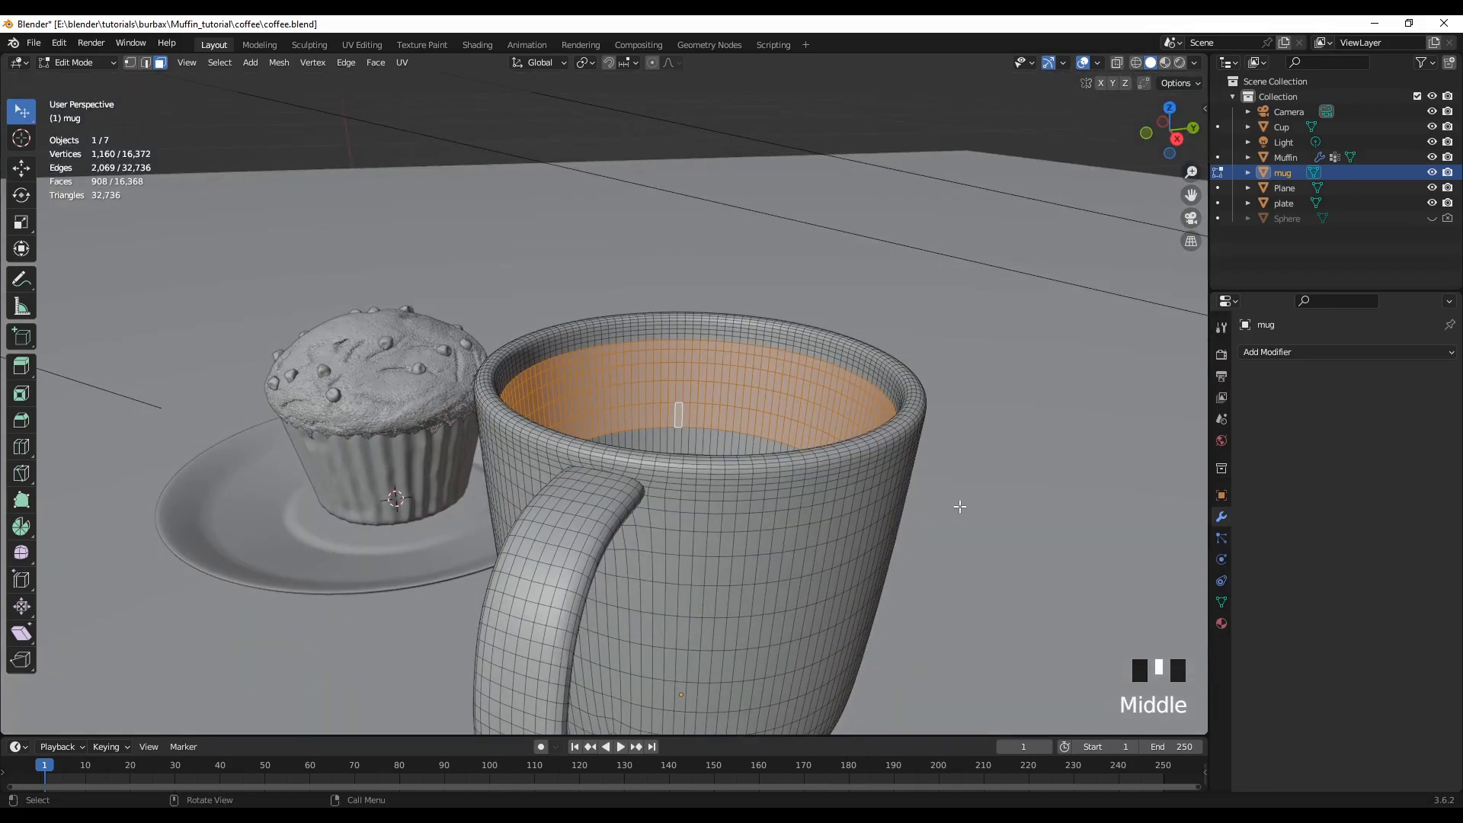
middle_drag(921, 534, 772, 503)
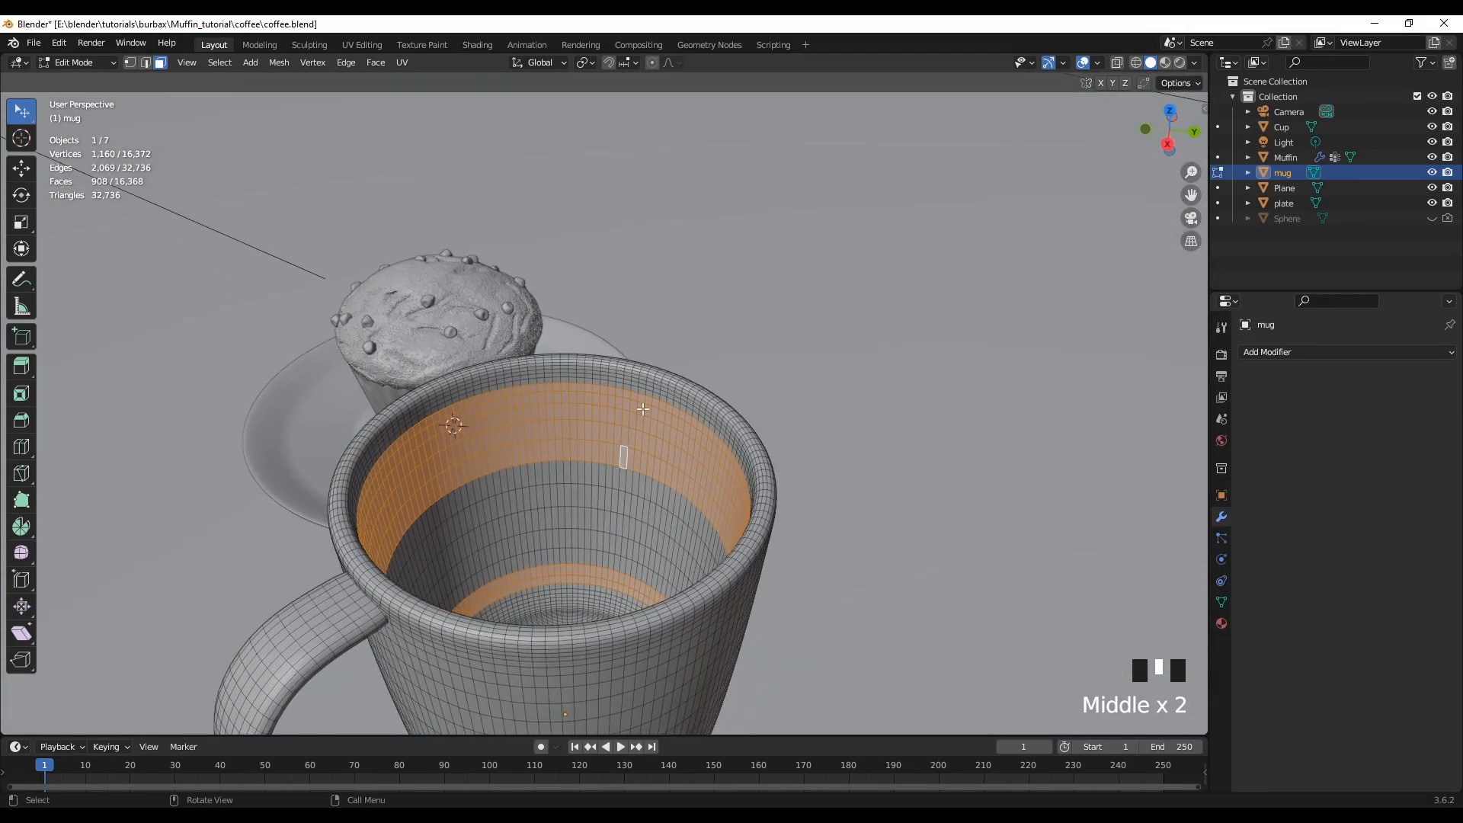
middle_drag(539, 493, 780, 371)
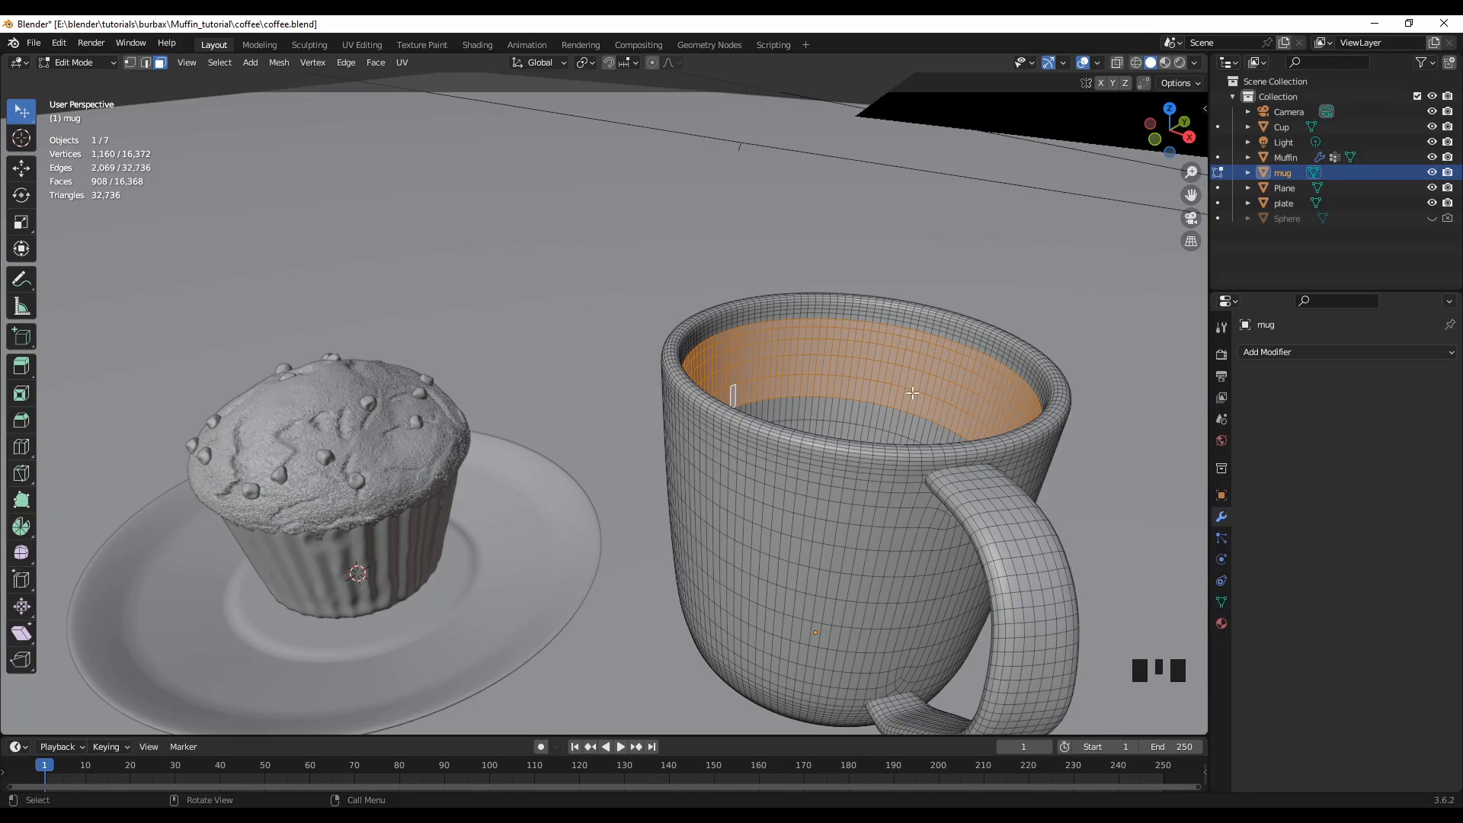
scroll(1066, 471, down, 2)
middle_drag(934, 445, 807, 554)
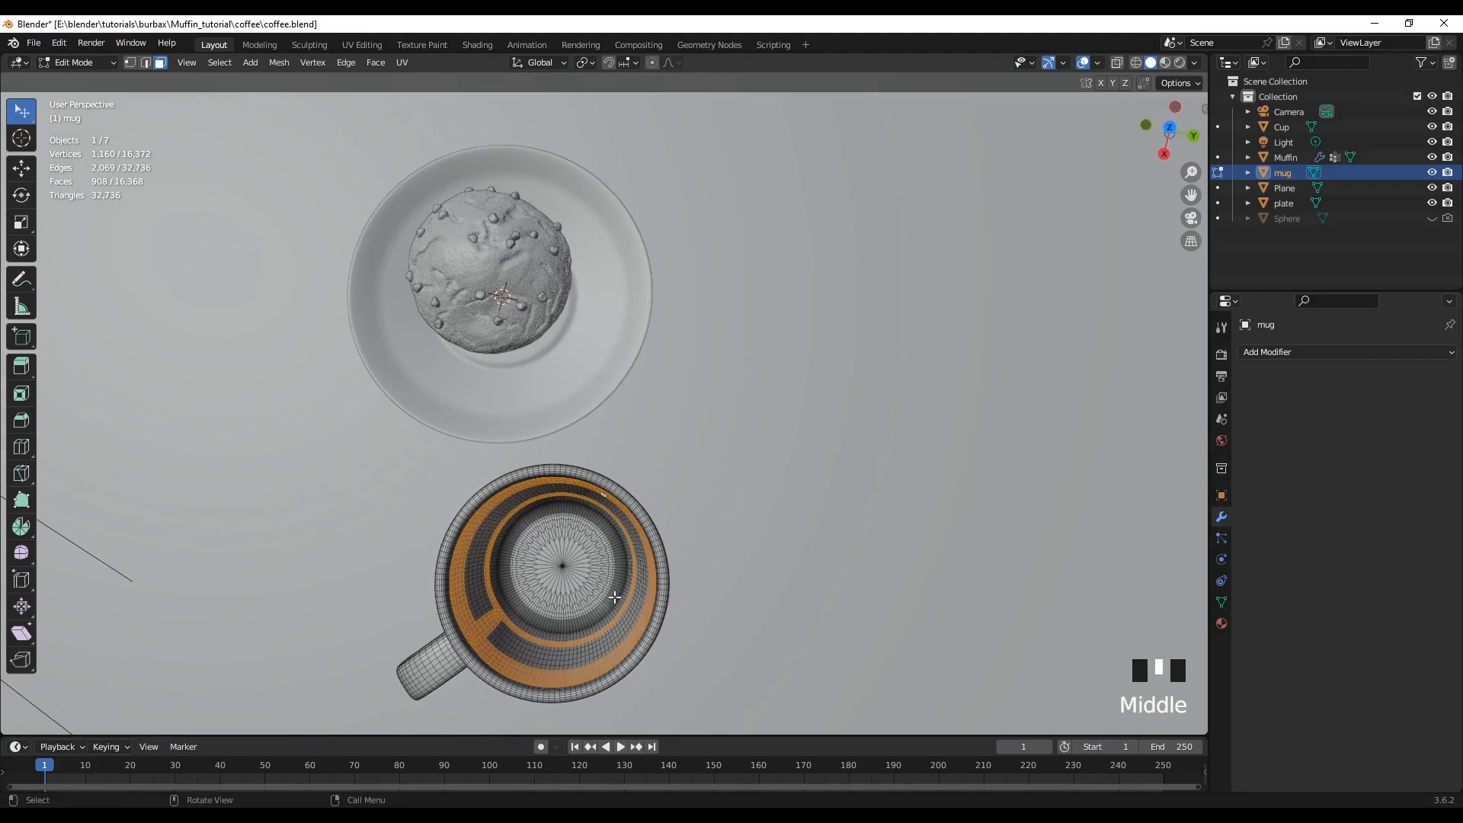
shift+middle_drag(842, 608, 965, 477)
scroll(856, 474, up, 2)
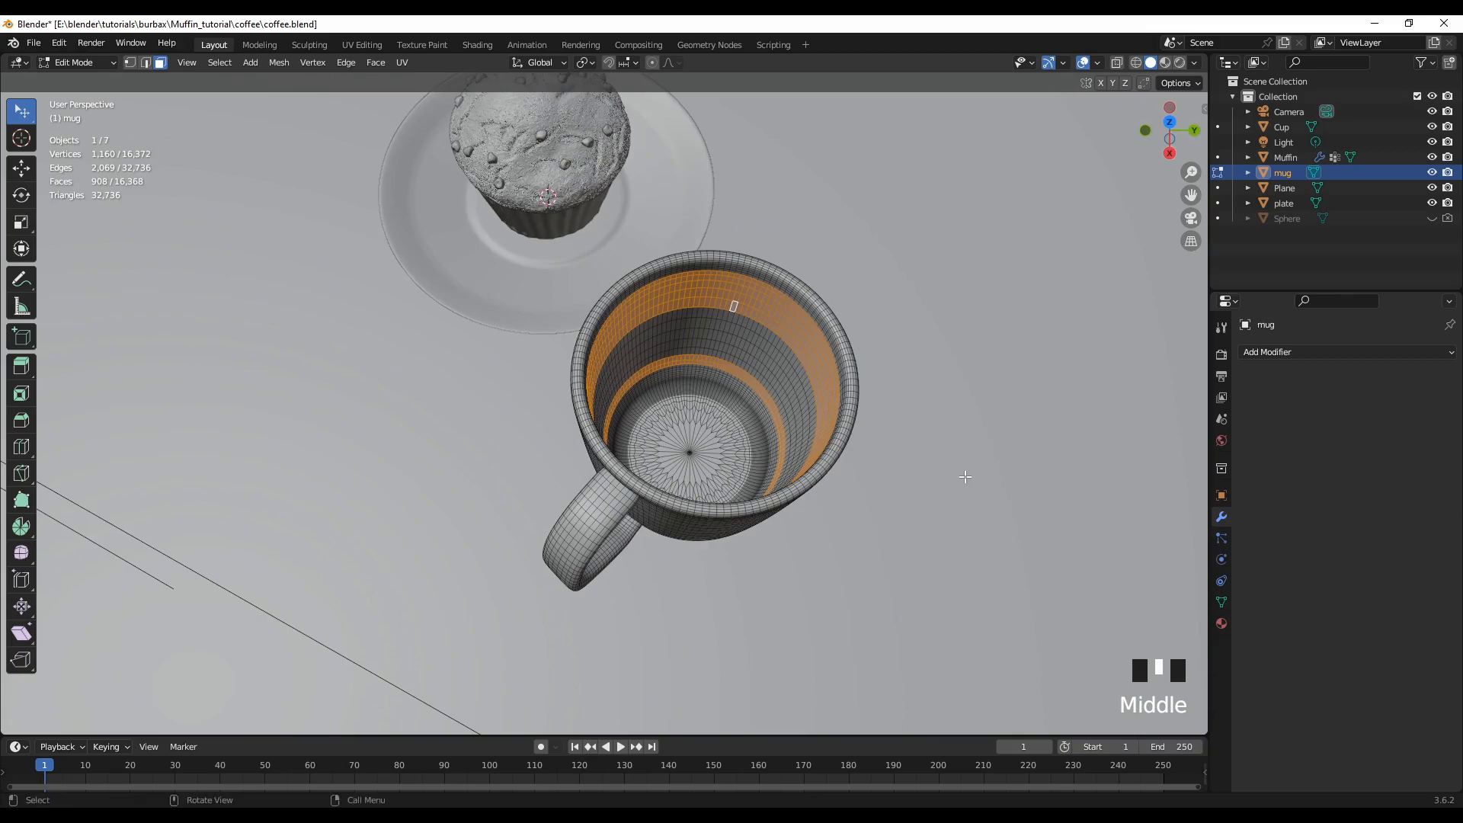
- Add all remaining faces of the mug's inner wall and inner bottom to the selection with Select Circle
click(21, 113)
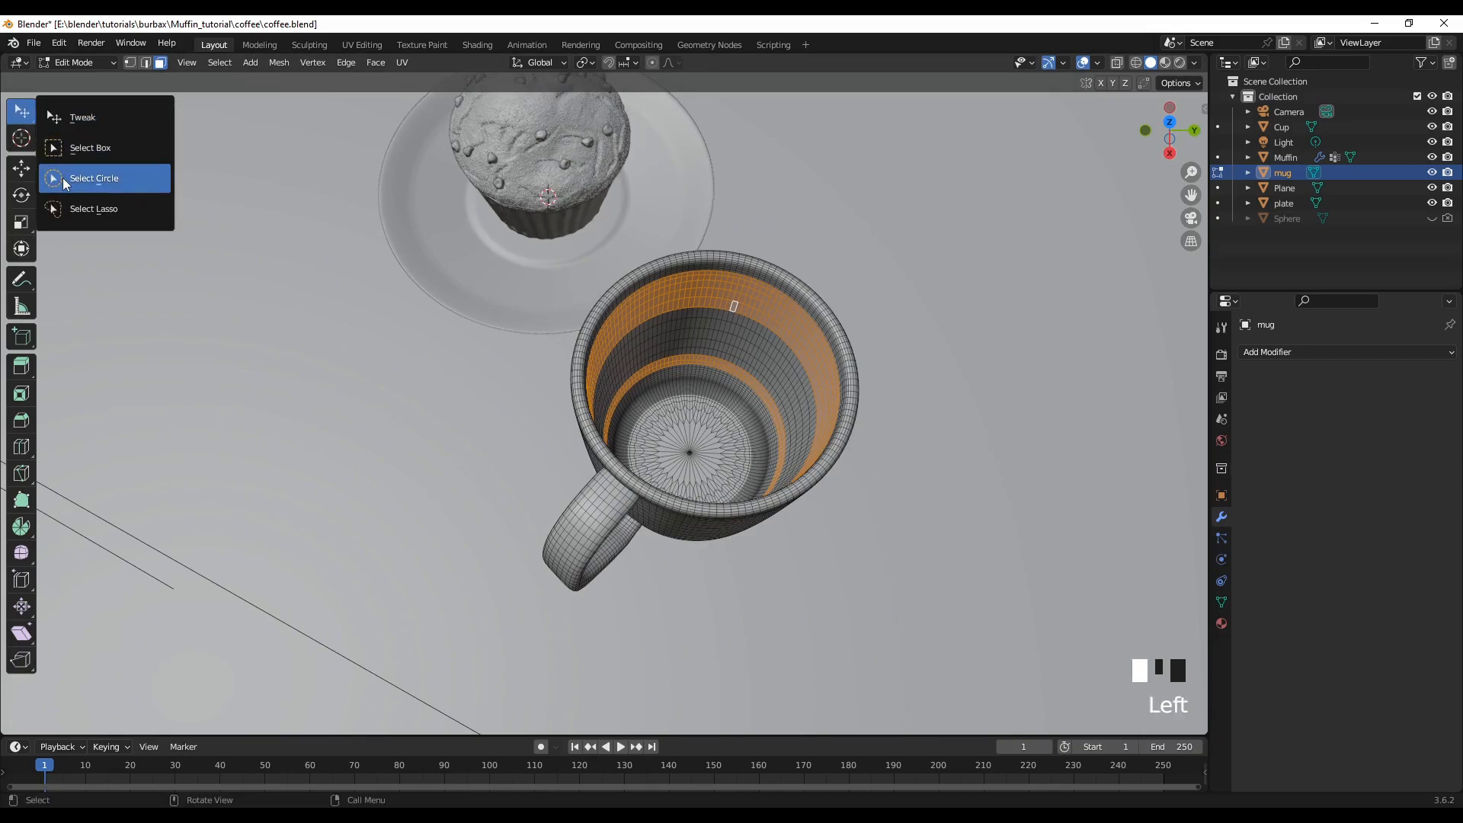
click(65, 183)
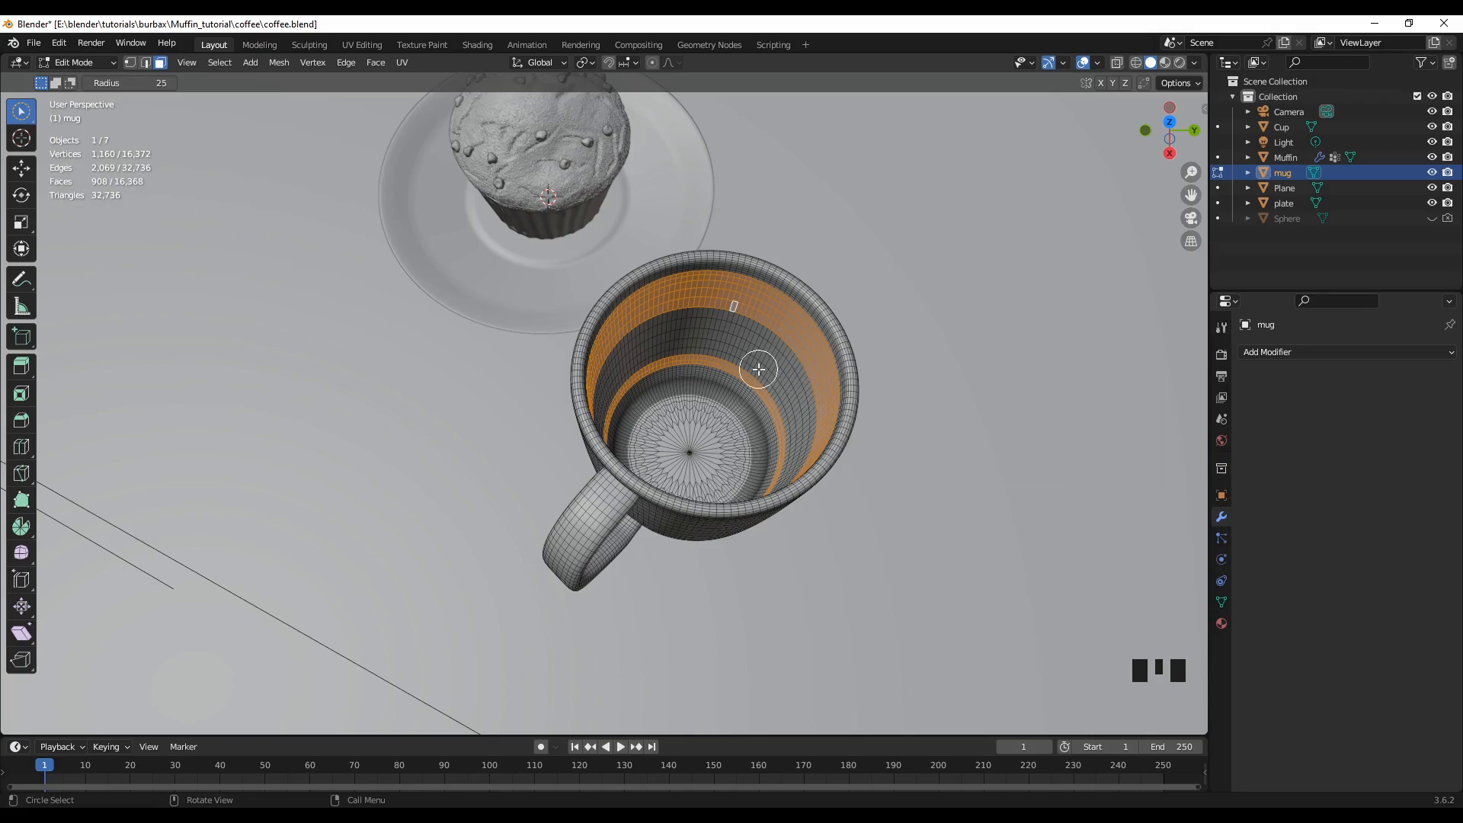
mouse_move(725, 327)
shift+mouse_down()
mouse_move(671, 336)
mouse_move(621, 377)
mouse_move(756, 340)
mouse_move(792, 379)
mouse_move(784, 448)
mouse_move(720, 392)
mouse_move(651, 390)
mouse_move(701, 436)
mouse_move(727, 424)
mouse_move(740, 446)
shift+mouse_up()
middle_drag(927, 518, 741, 597)
mouse_move(538, 539)
shift+mouse_down()
mouse_move(567, 567)
mouse_move(549, 552)
mouse_move(556, 482)
mouse_move(602, 433)
mouse_move(586, 416)
mouse_move(601, 401)
mouse_move(544, 409)
mouse_move(526, 434)
mouse_move(550, 438)
mouse_move(493, 474)
mouse_move(494, 526)
mouse_move(524, 522)
mouse_move(518, 548)
mouse_move(496, 537)
mouse_move(525, 582)
mouse_move(566, 602)
shift+mouse_up()
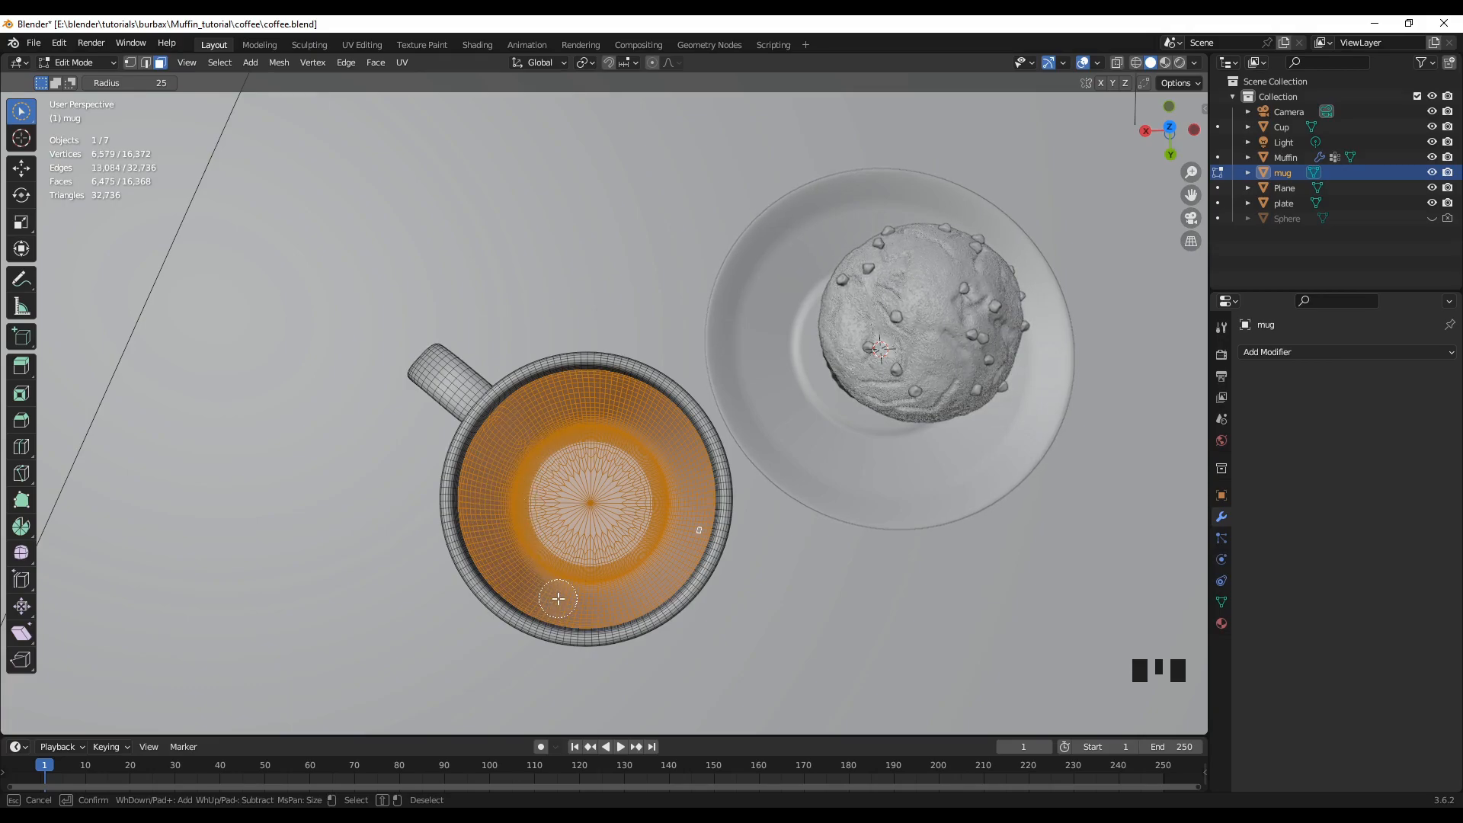
- Duplicate the selected inner faces in place, separate them into their own object and return to Object Mode
mouse_move(592, 698)
middle_down()
mouse_move(823, 656)
mouse_move(767, 614)
mouse_move(774, 656)
mouse_move(715, 643)
mouse_move(777, 633)
middle_up()
scroll(824, 633, up, 2)
middle_drag(933, 654, 1010, 598)
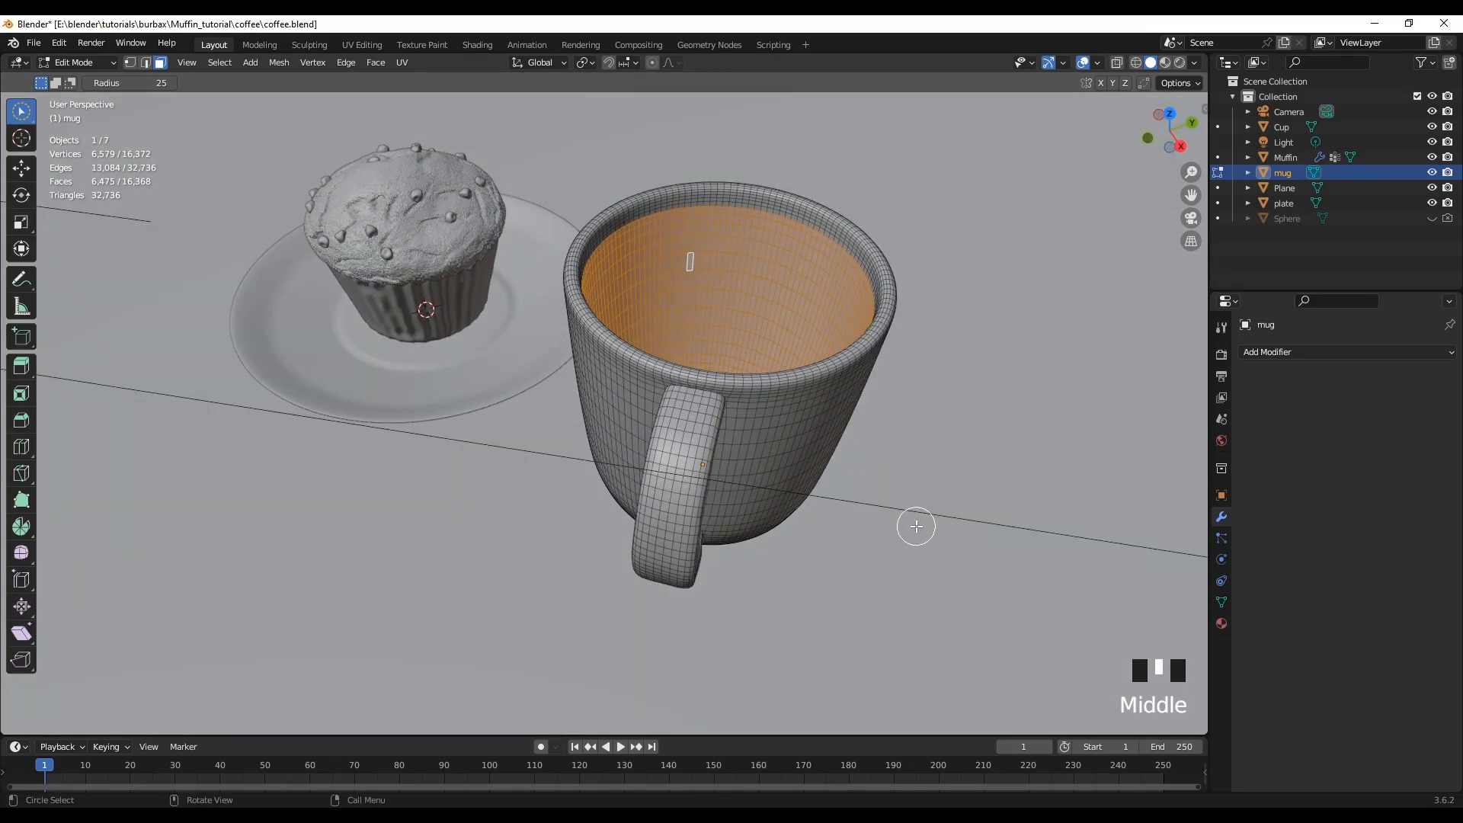
key(shift+d)
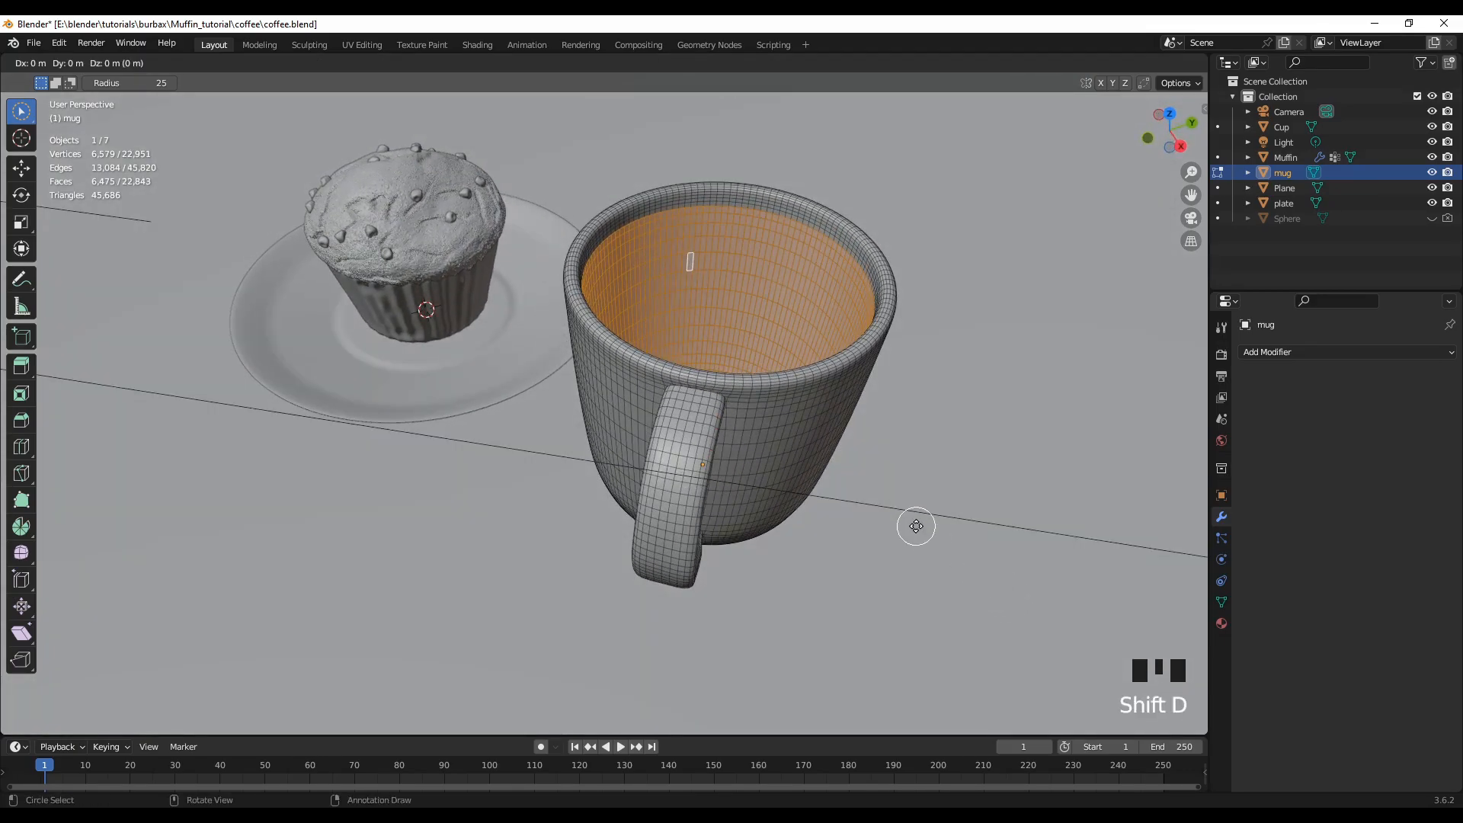
right_click(916, 526)
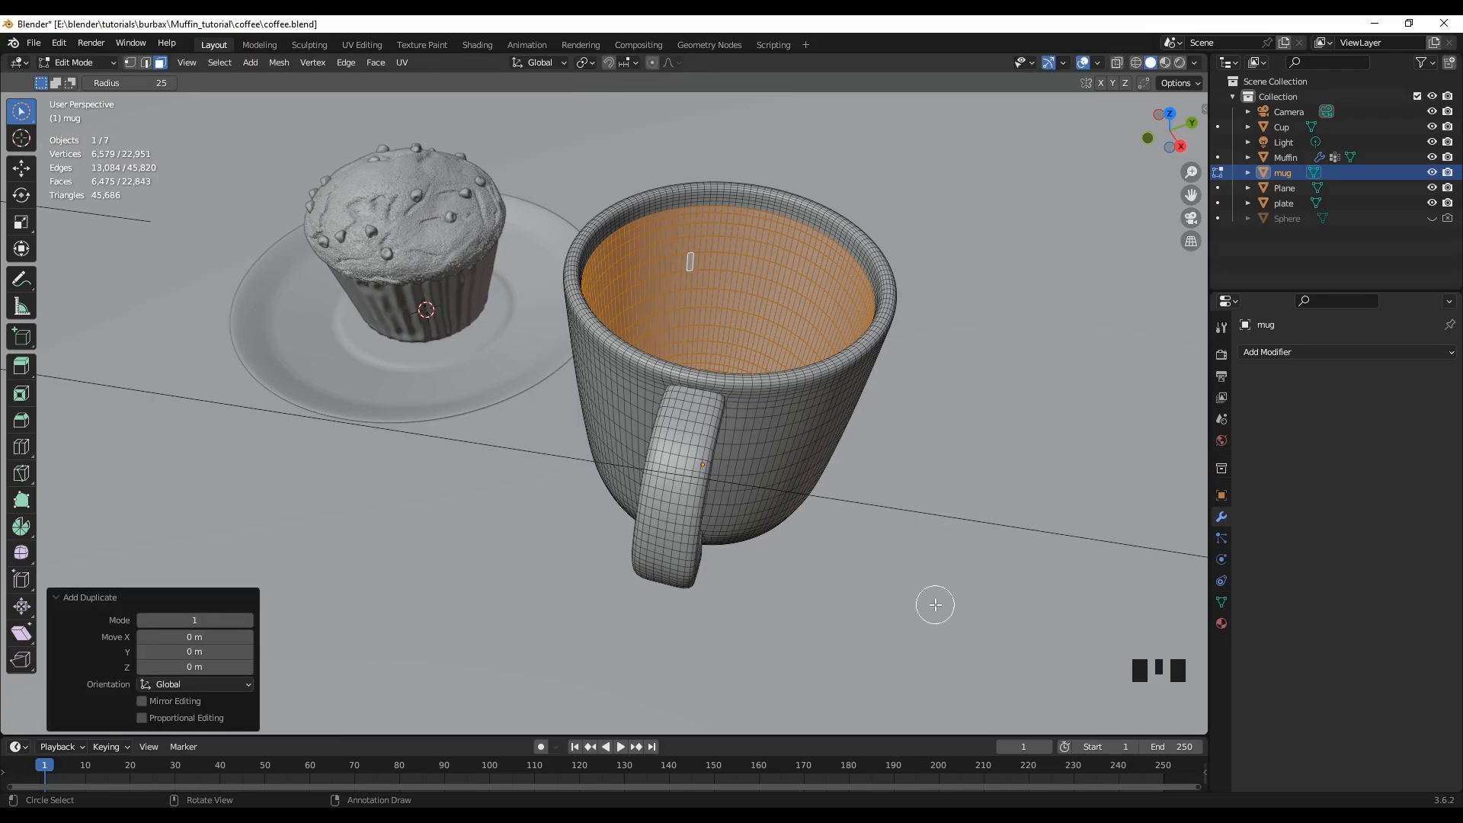
key(p)
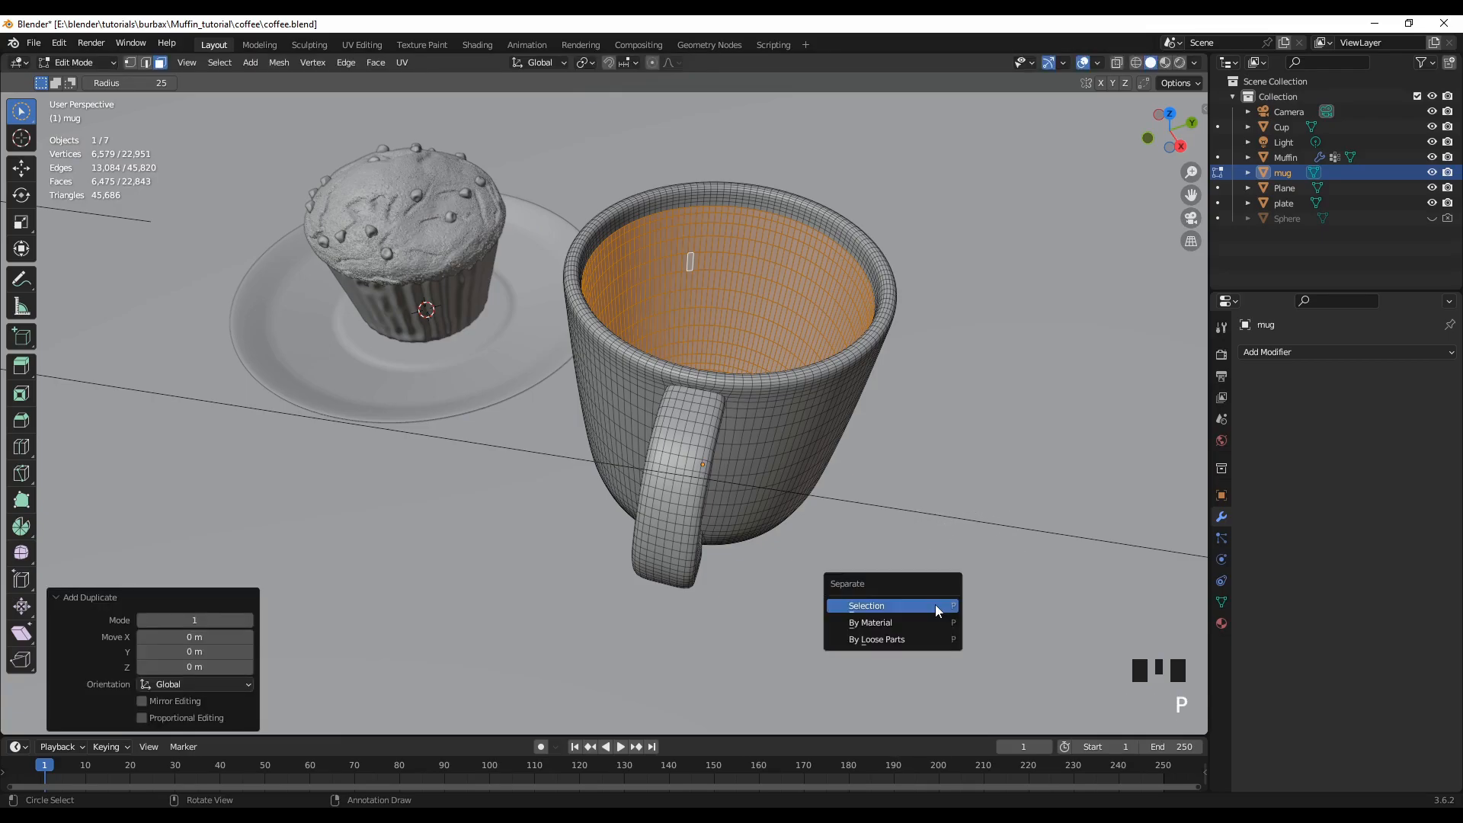
click(890, 604)
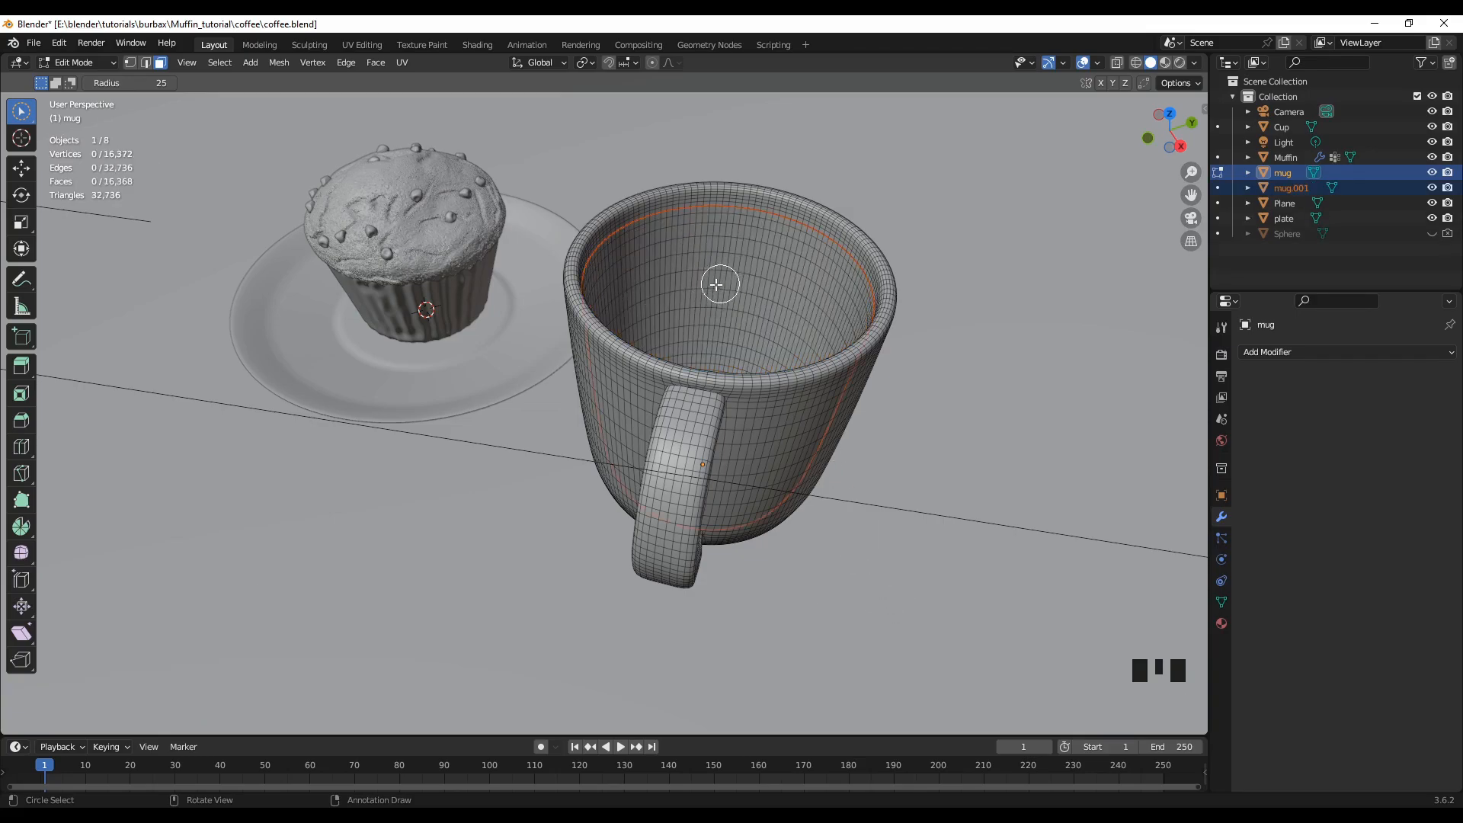
key(Tab)
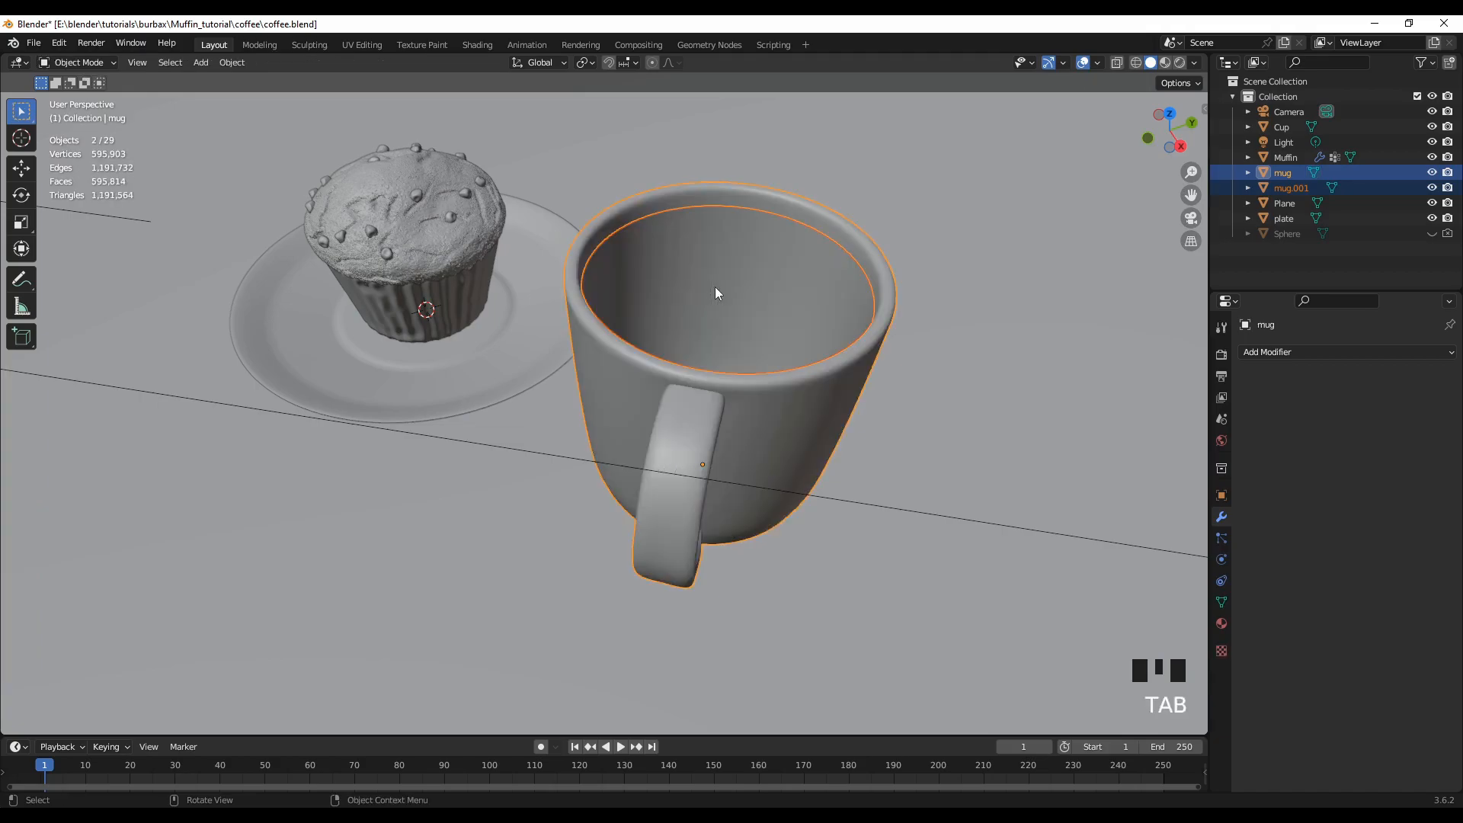
- Rename the separated object mug.001 as coffee
click(1291, 190)
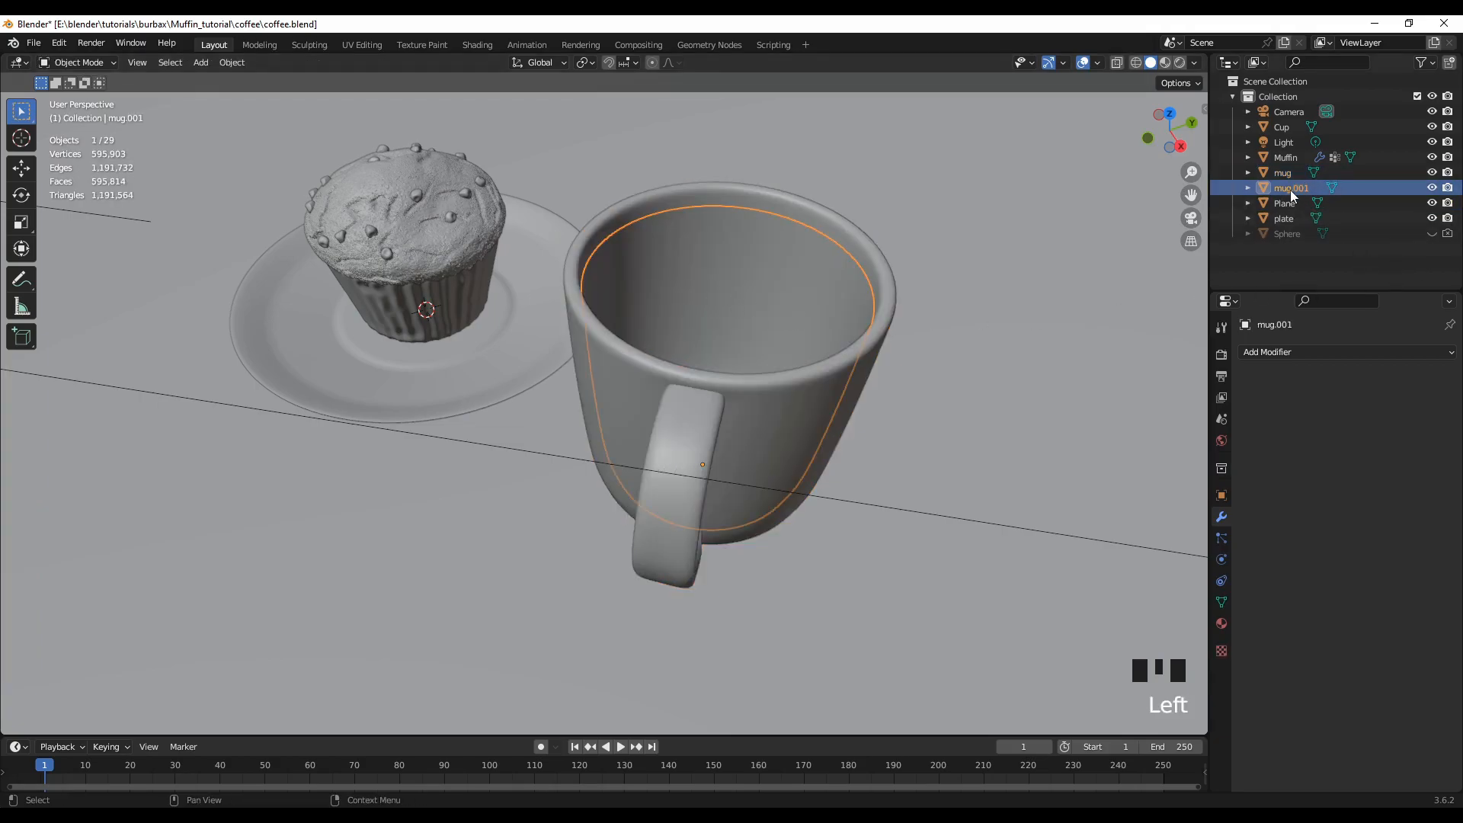
click(1291, 190)
click(1291, 190)
double_click(1291, 190)
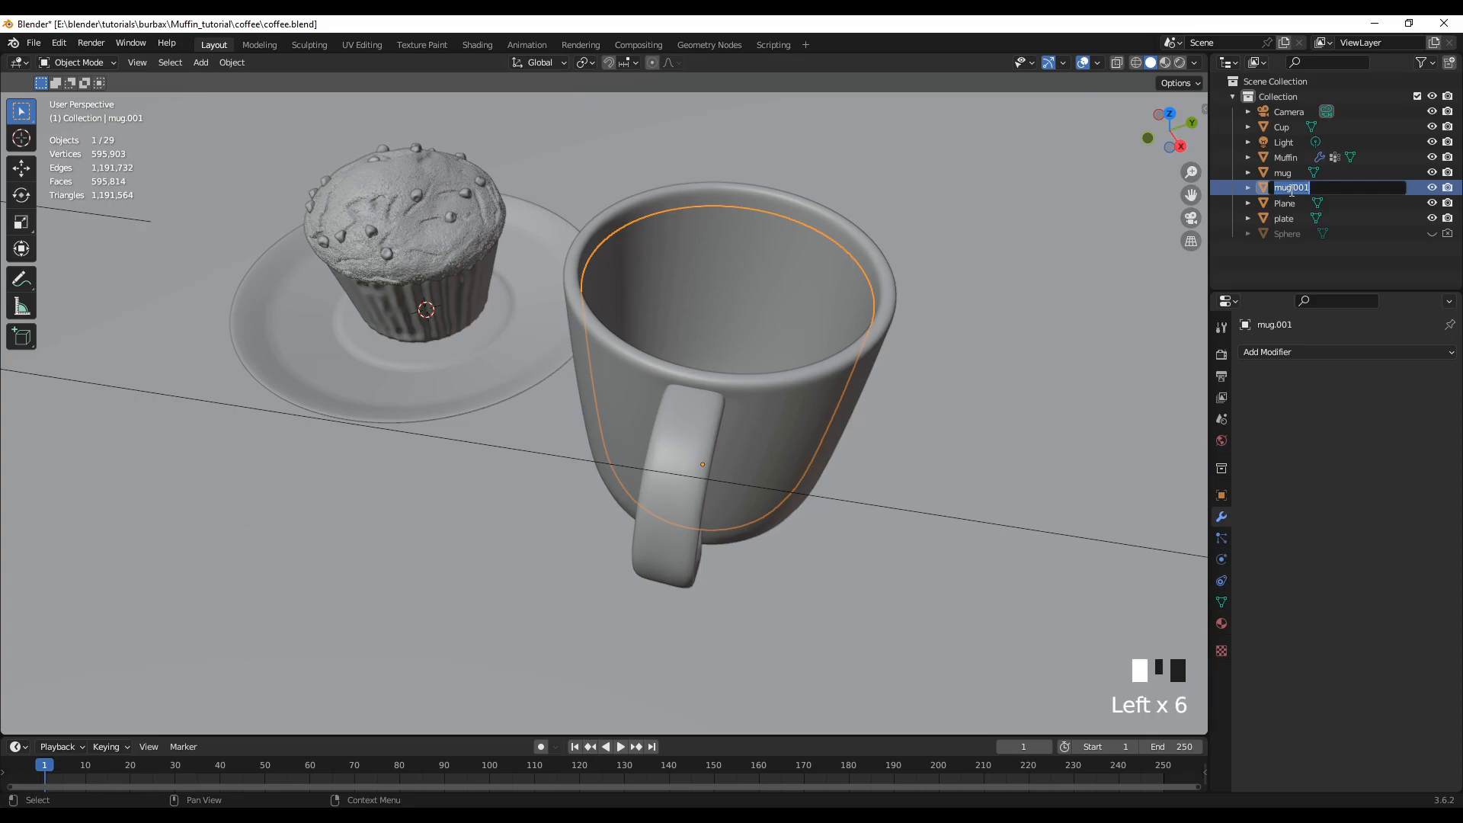
text(cu)
key(BackSpace)
key(BackSpace)
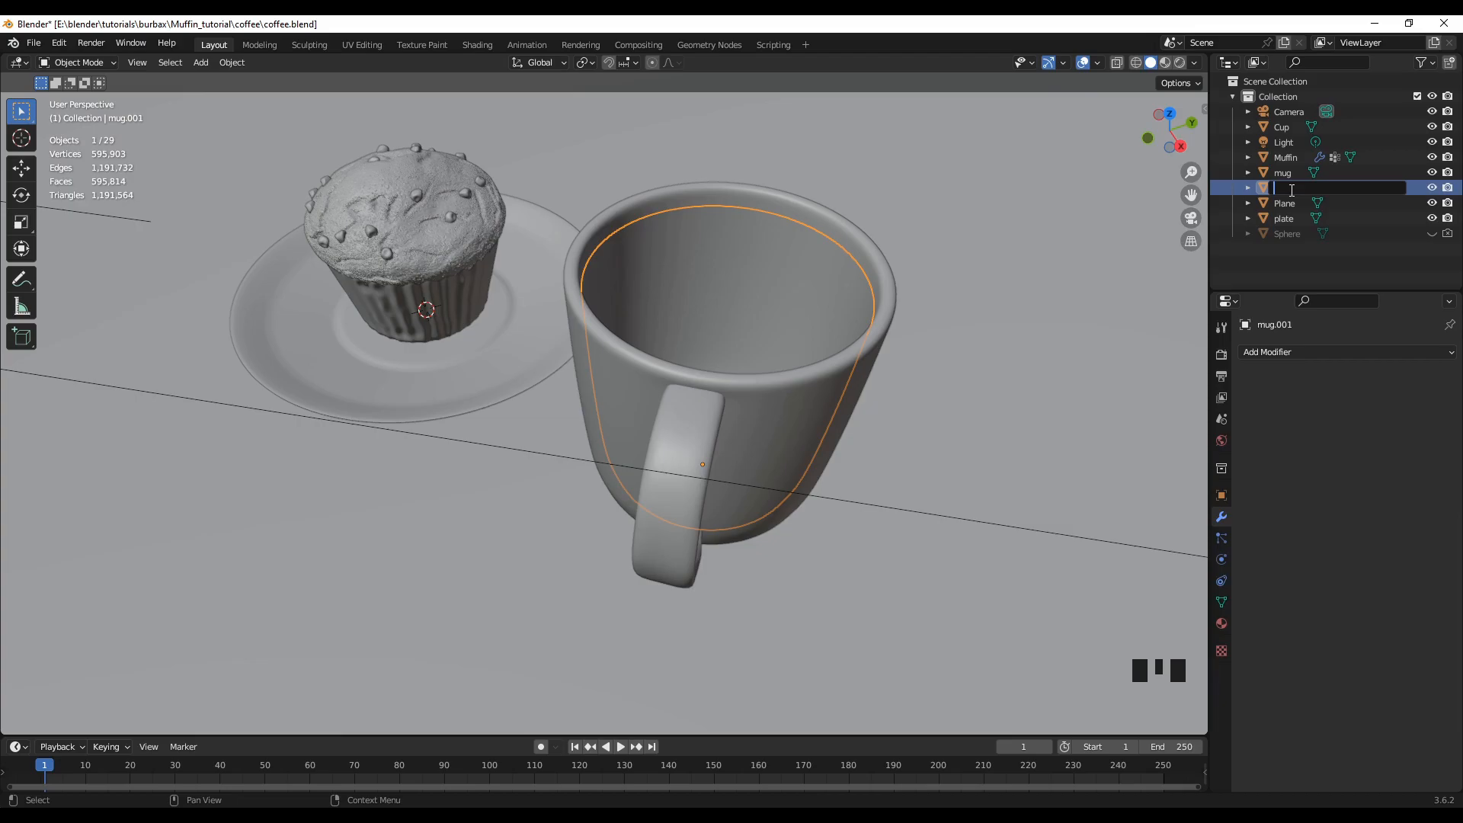
text(coffee)
key(Return)
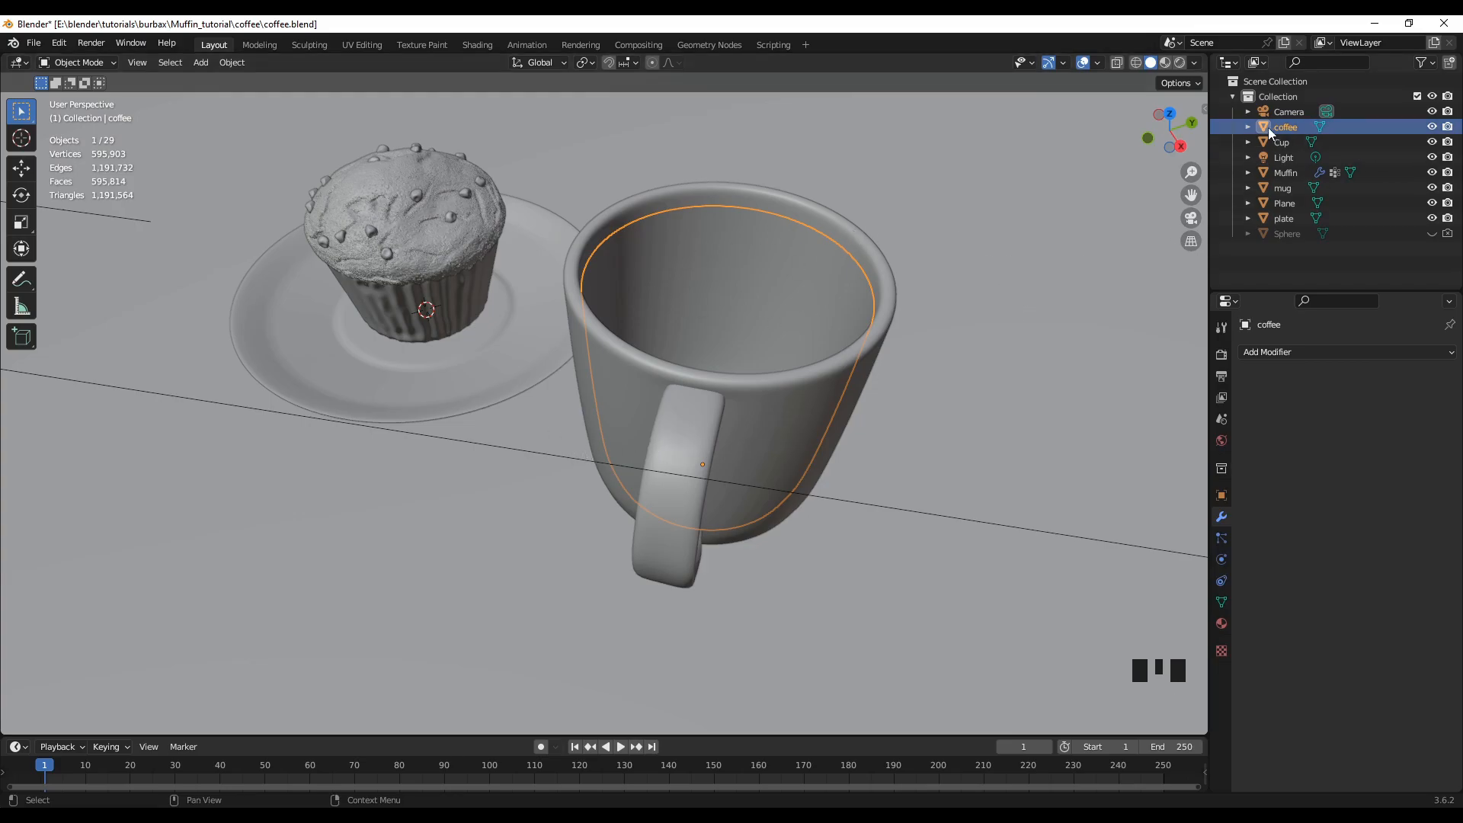
- Select the uppermost horizontal edge loop of the coffee mesh in vertex mode with the Tweak tool
key(Tab)
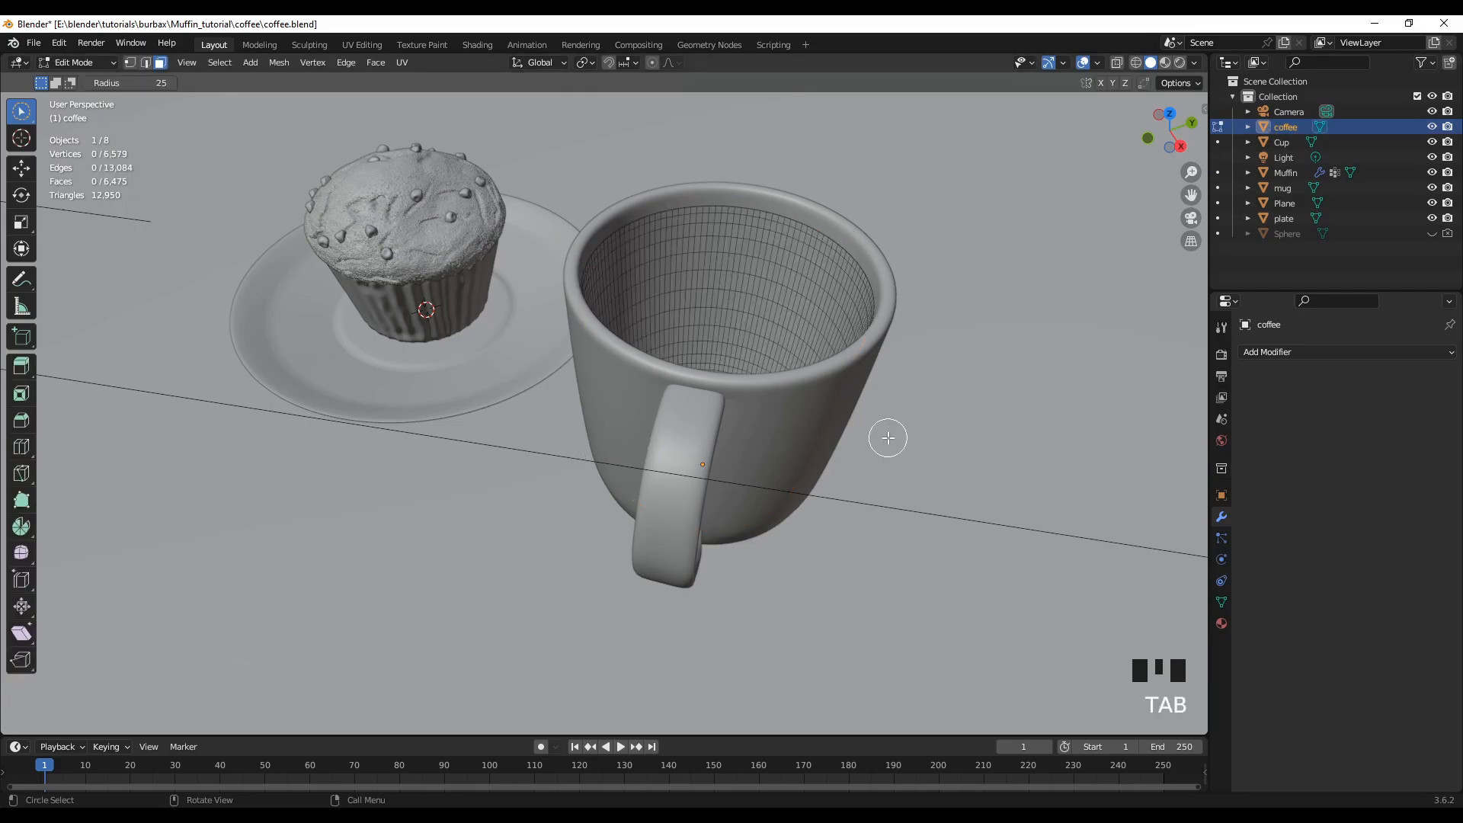
click(131, 63)
scroll(873, 220, up, 2)
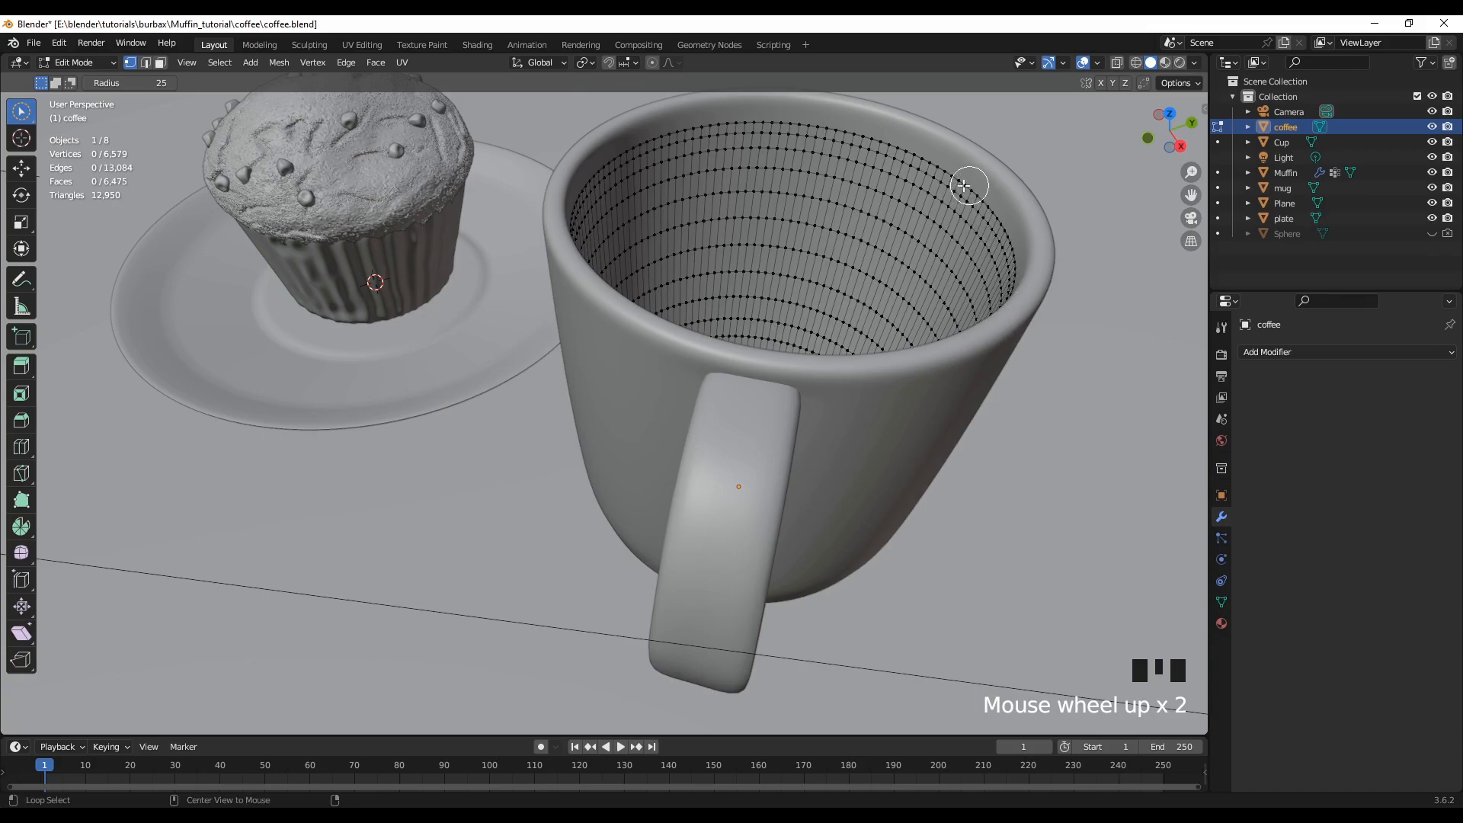
click(22, 113)
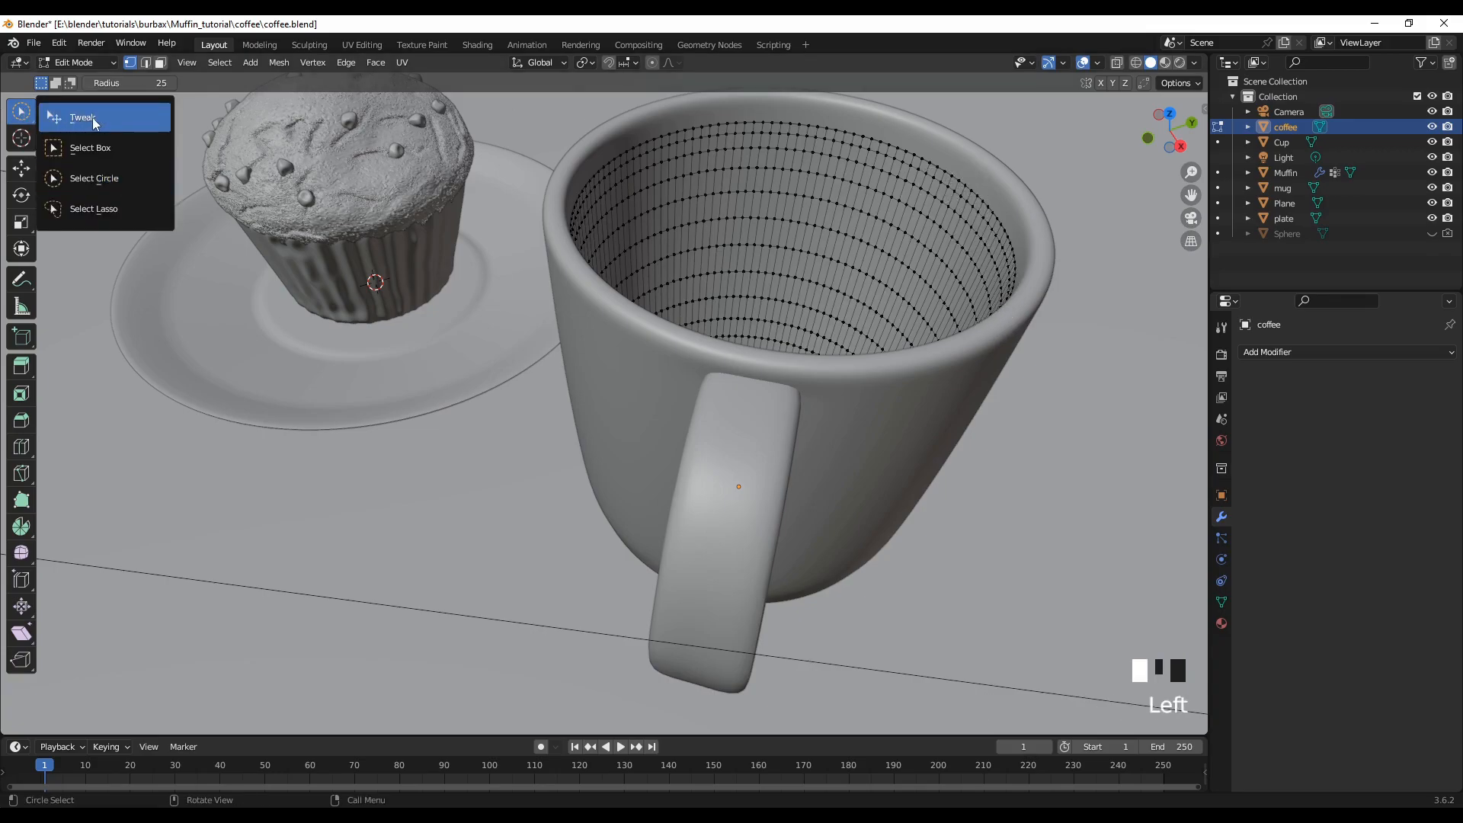
click(72, 118)
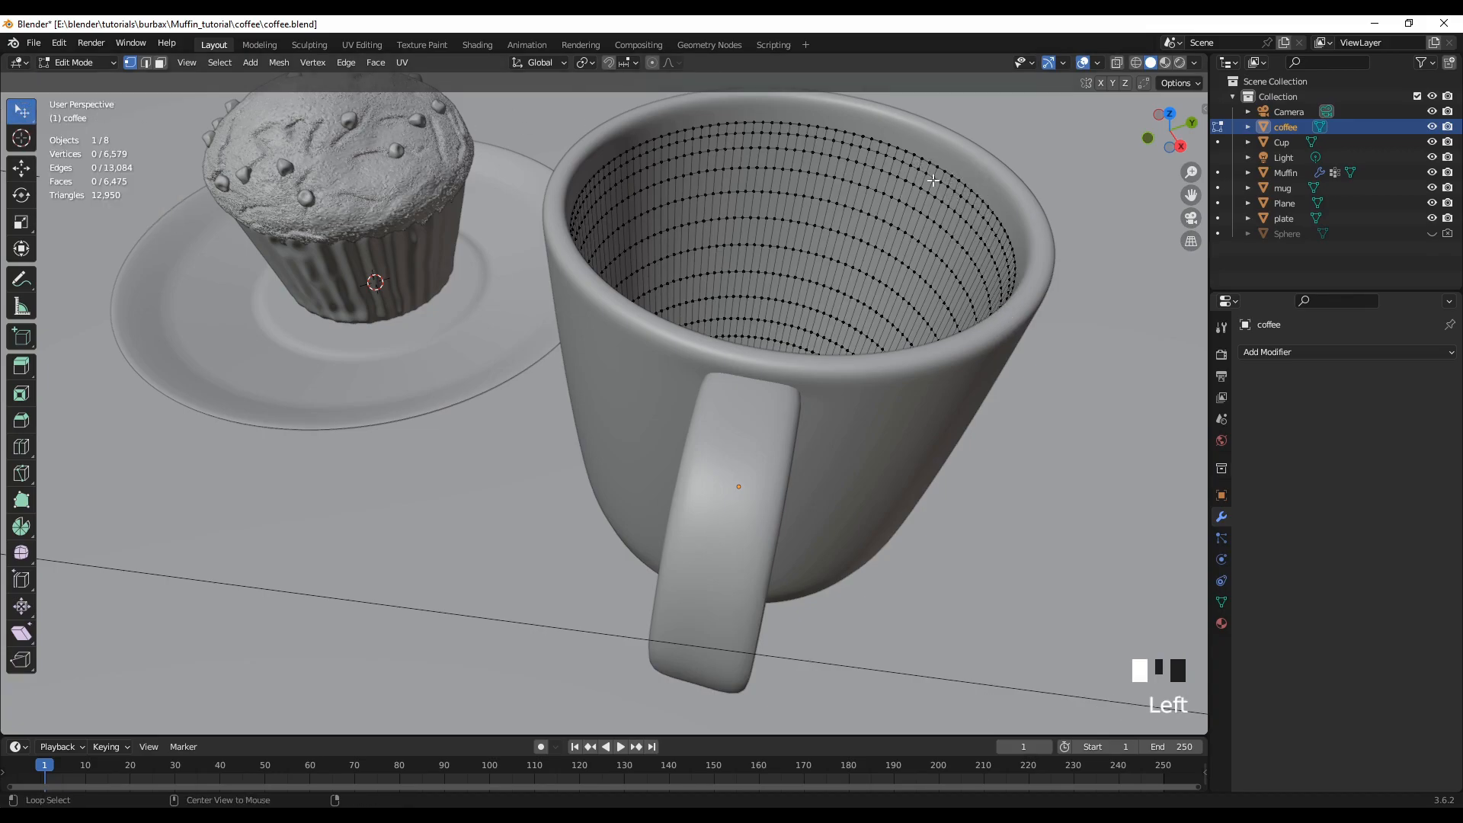
alt+click(957, 180)
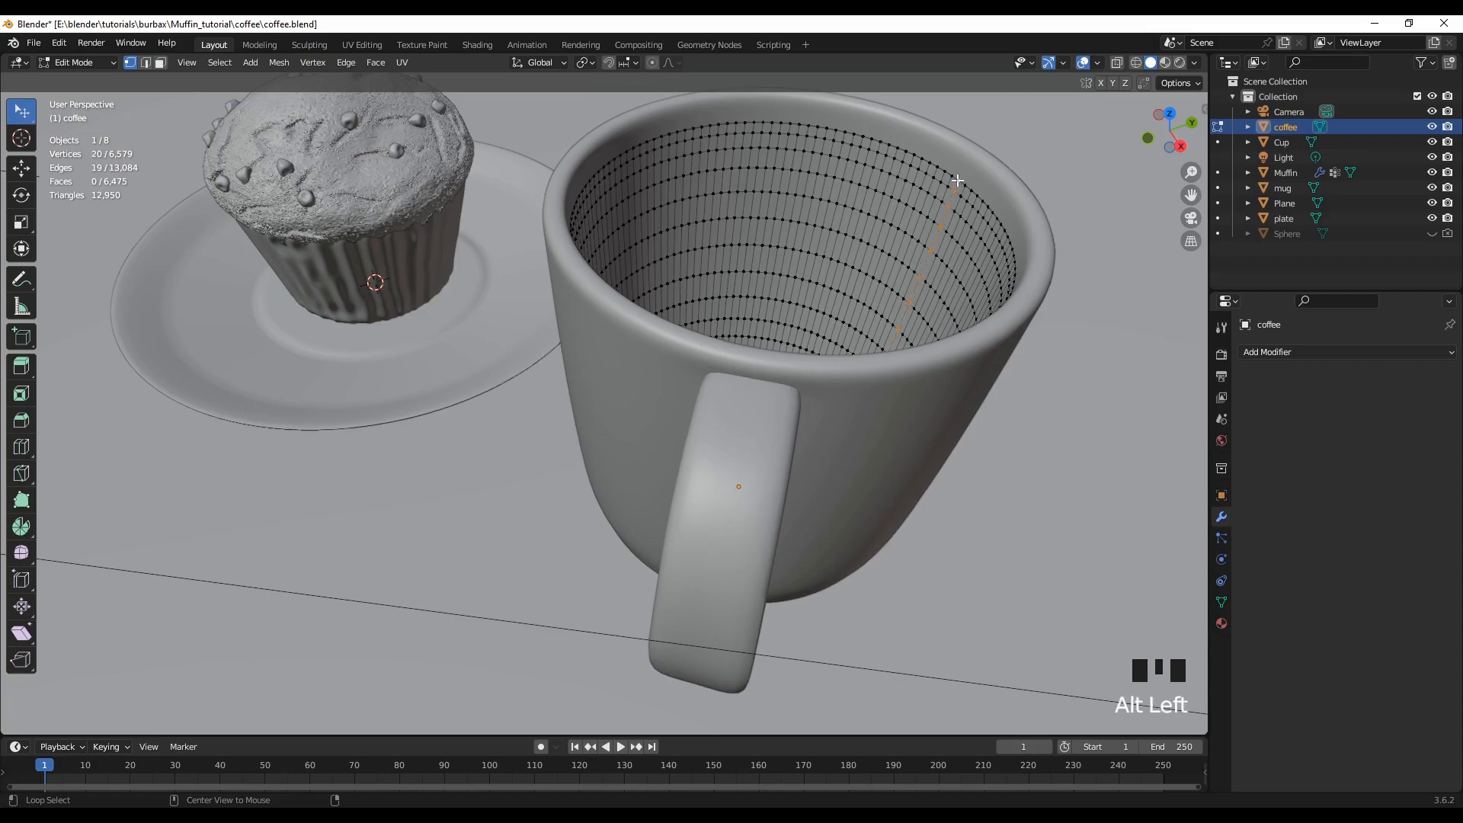
alt+click(953, 180)
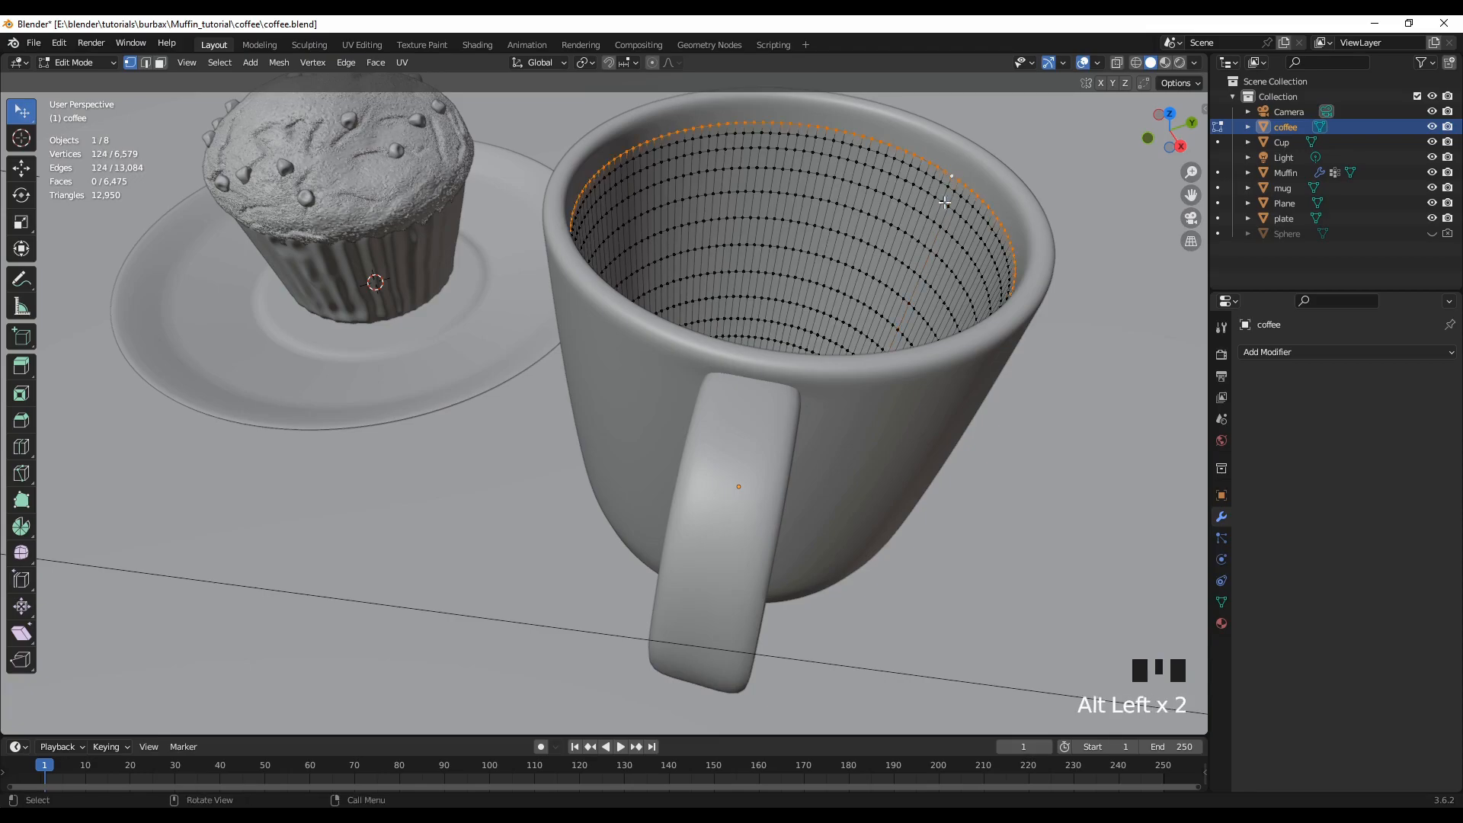
- Fill the coffee's top loop with a face, inset it by about 0.0228 m and return to Object Mode
middle_drag(788, 393, 720, 408)
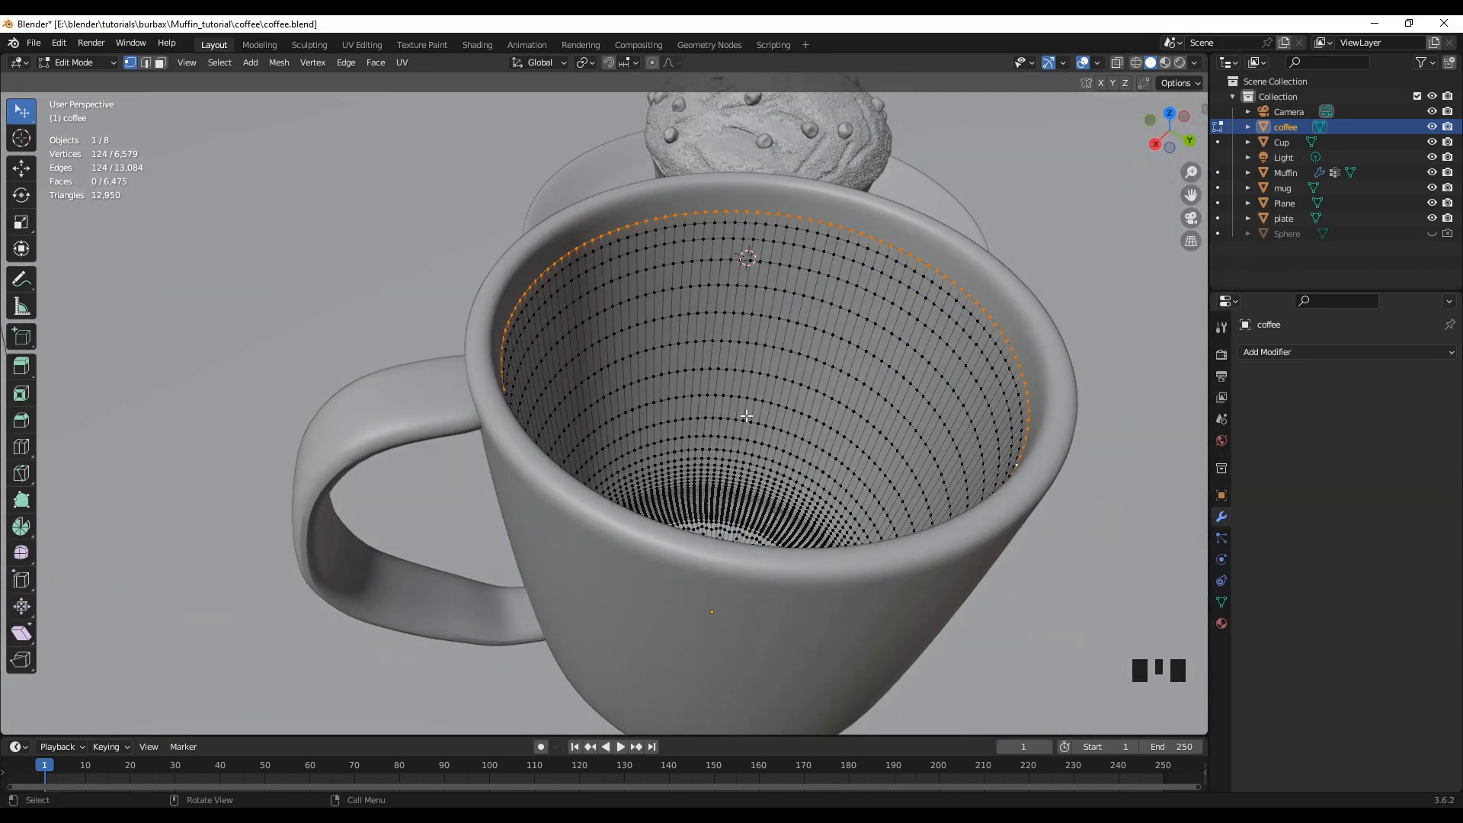
key(f)
middle_drag(852, 662, 918, 659)
middle_drag(983, 533, 759, 500)
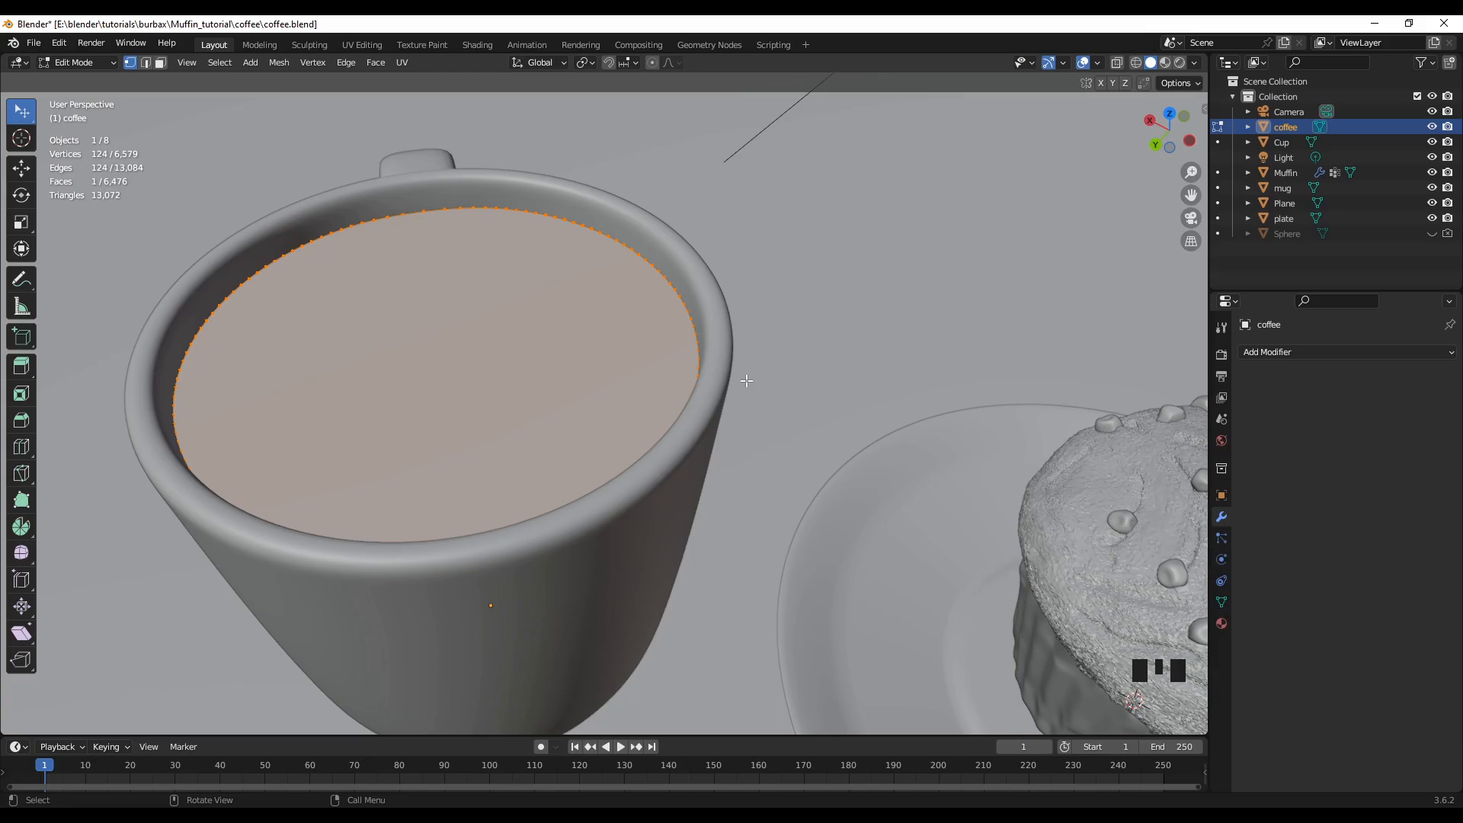
key(i)
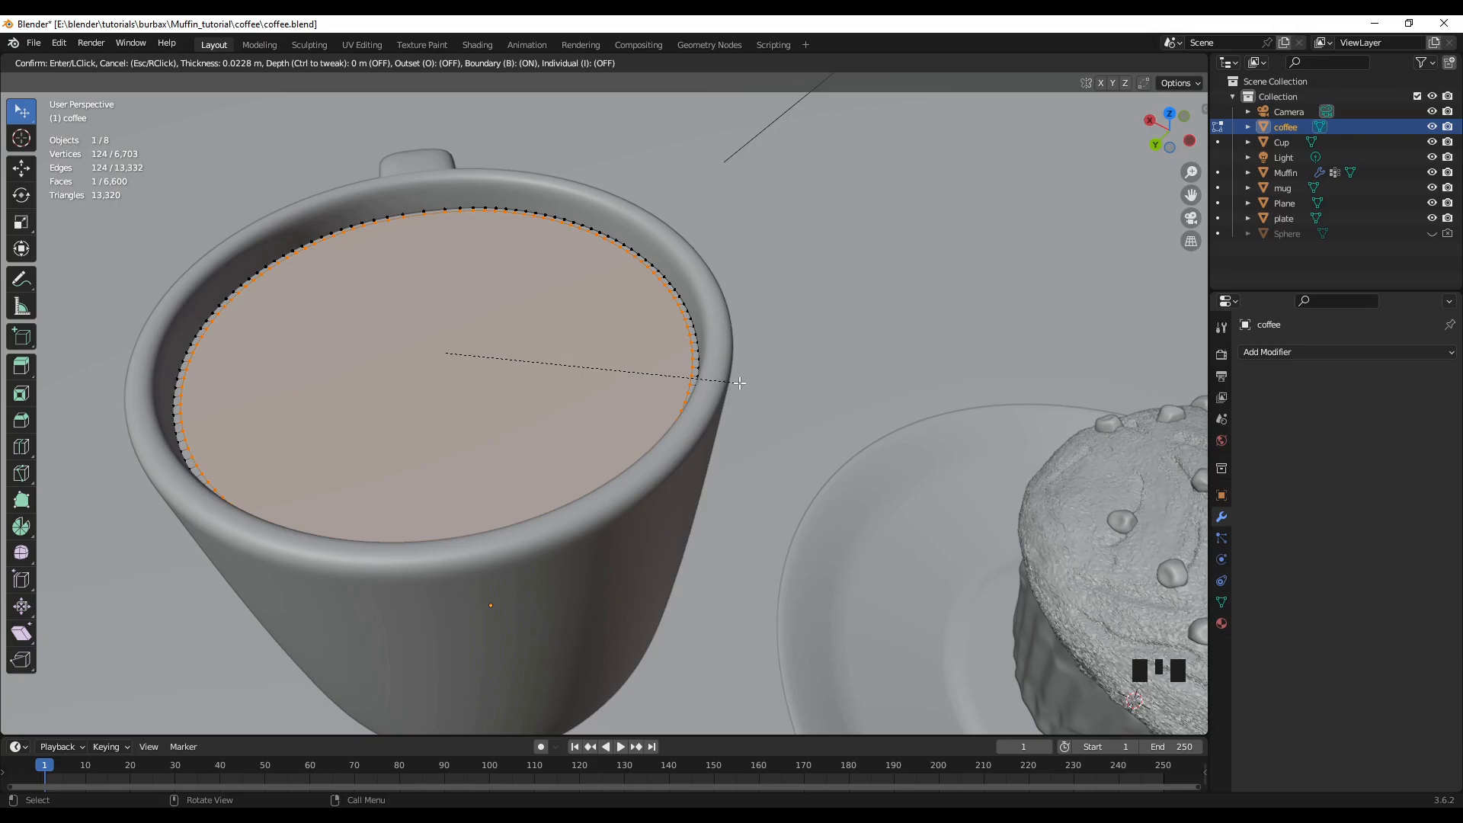
click(740, 383)
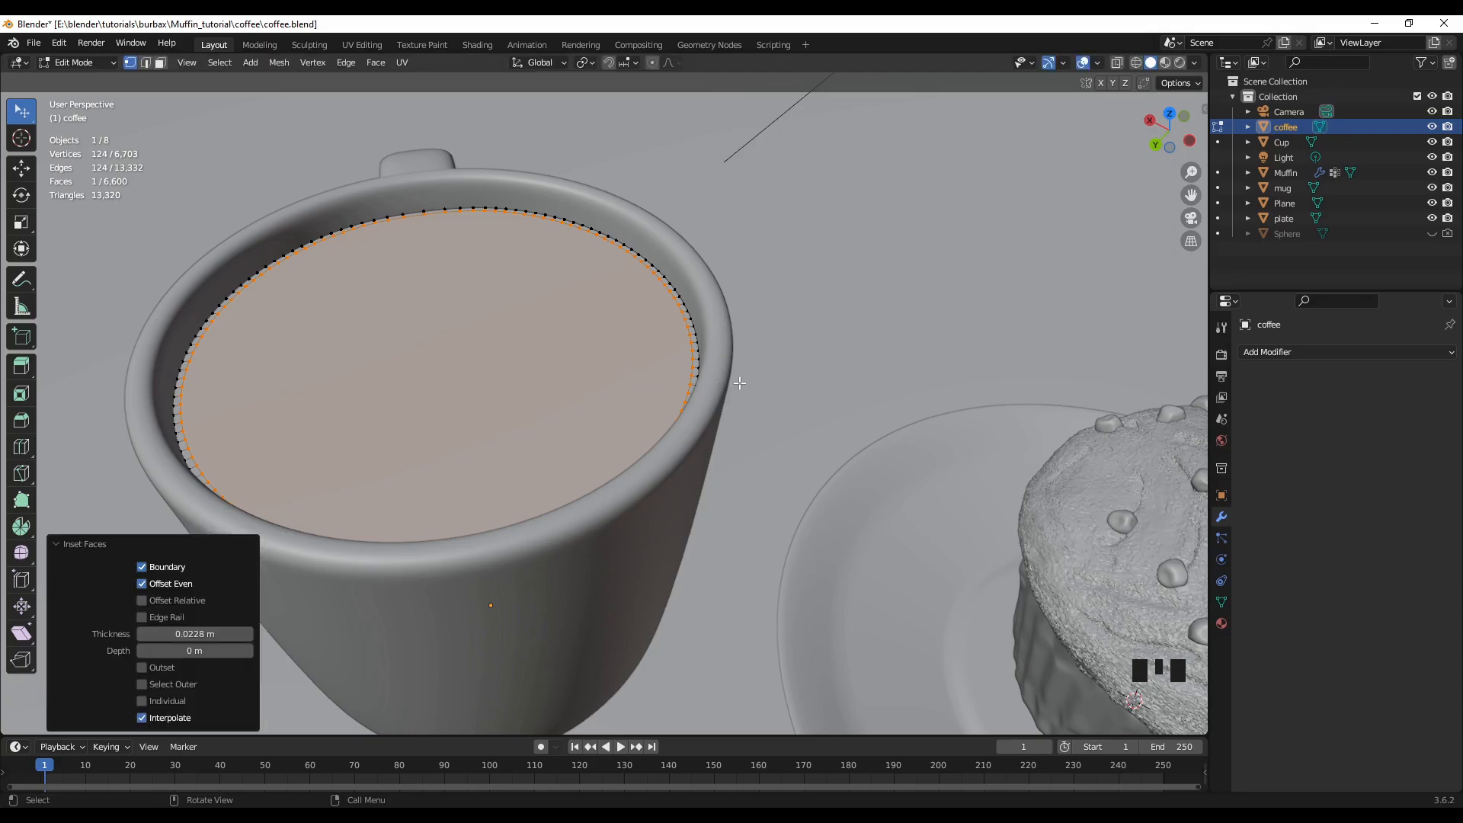
middle_drag(654, 538, 922, 524)
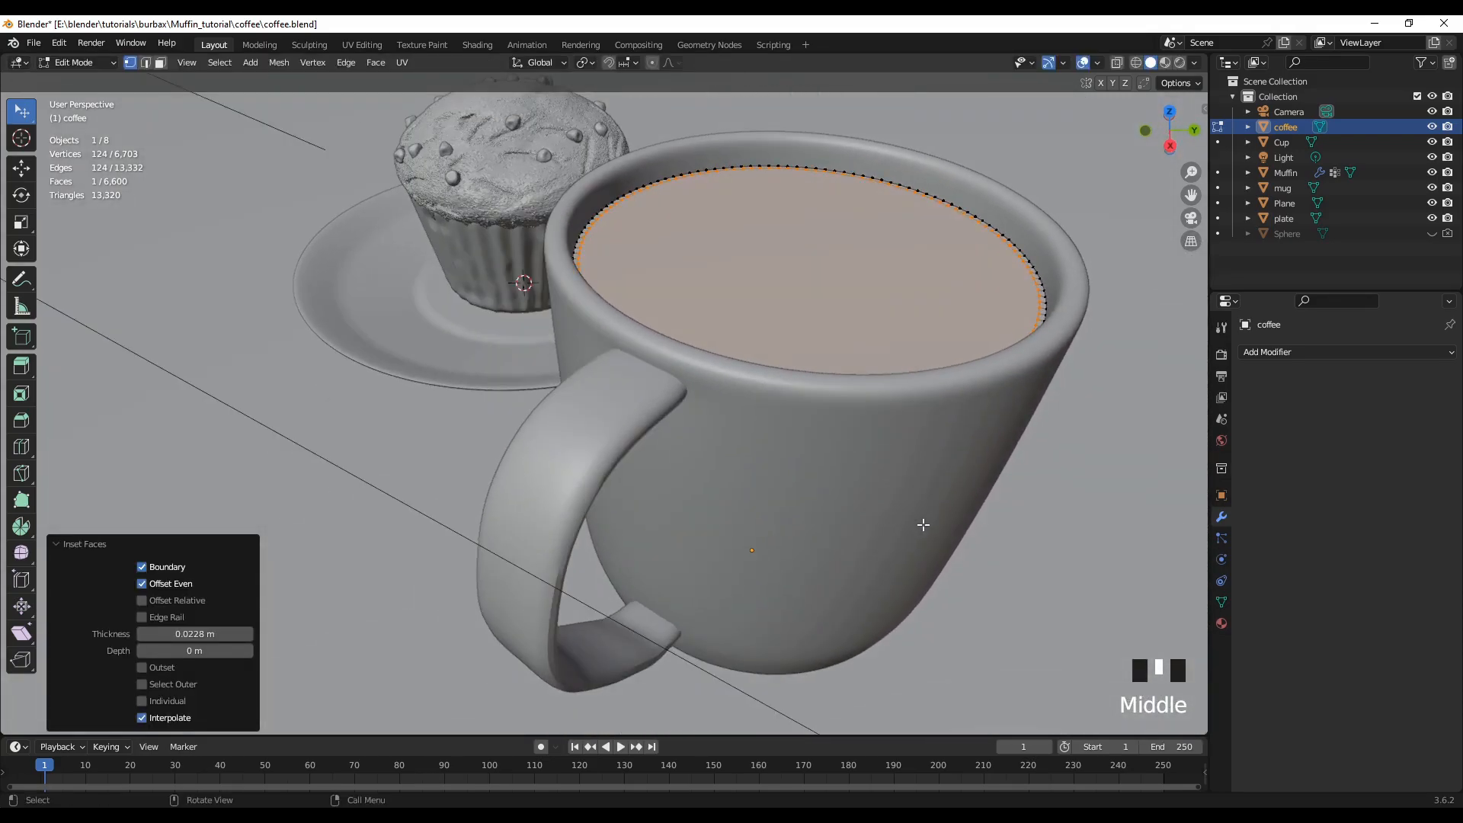
key(Tab)
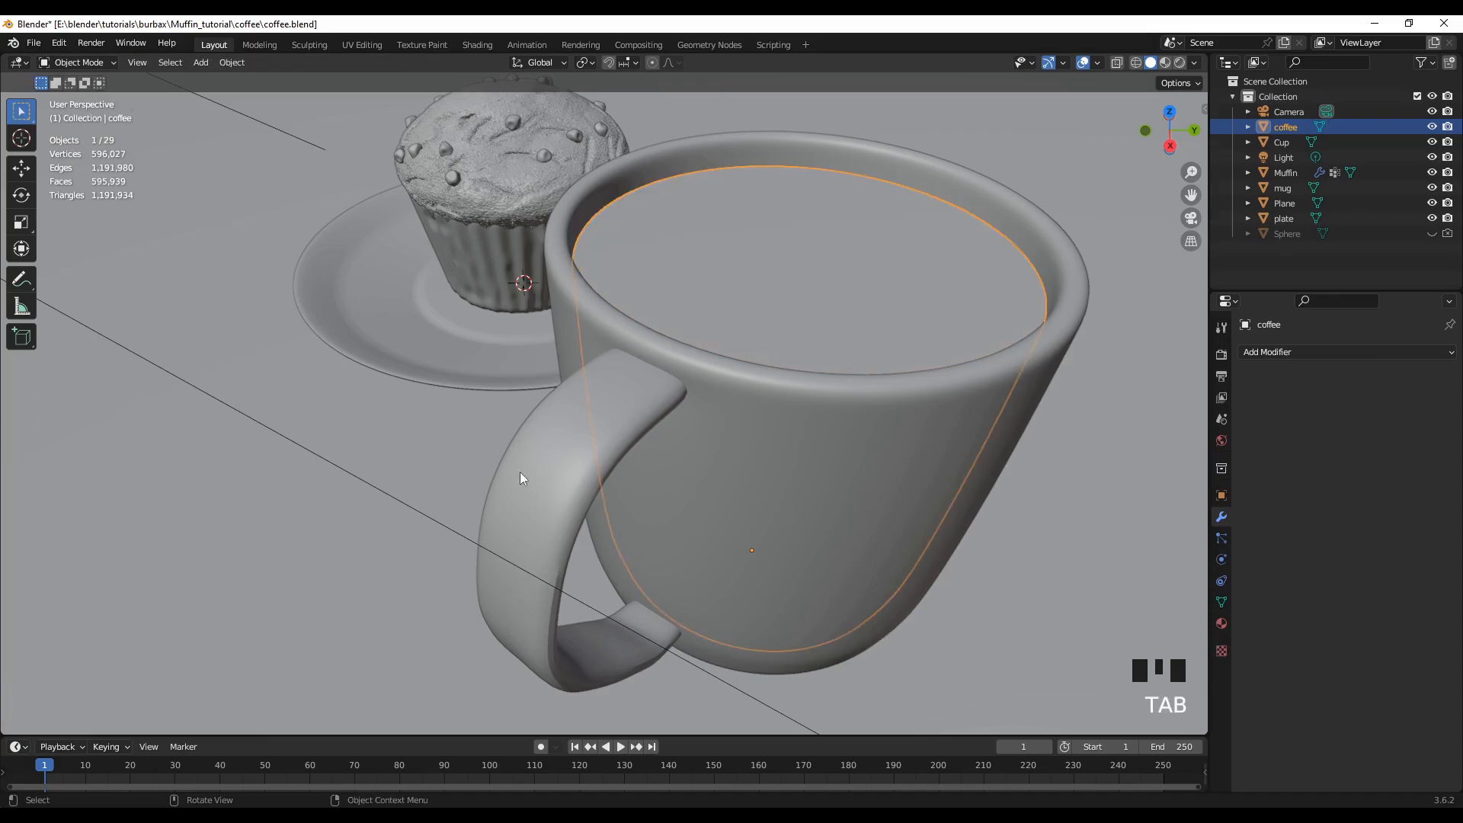
- Show the mug and muffin through the scene camera with Material Preview shading
click(294, 493)
middle_drag(286, 541, 431, 522)
scroll(487, 569, down, 3)
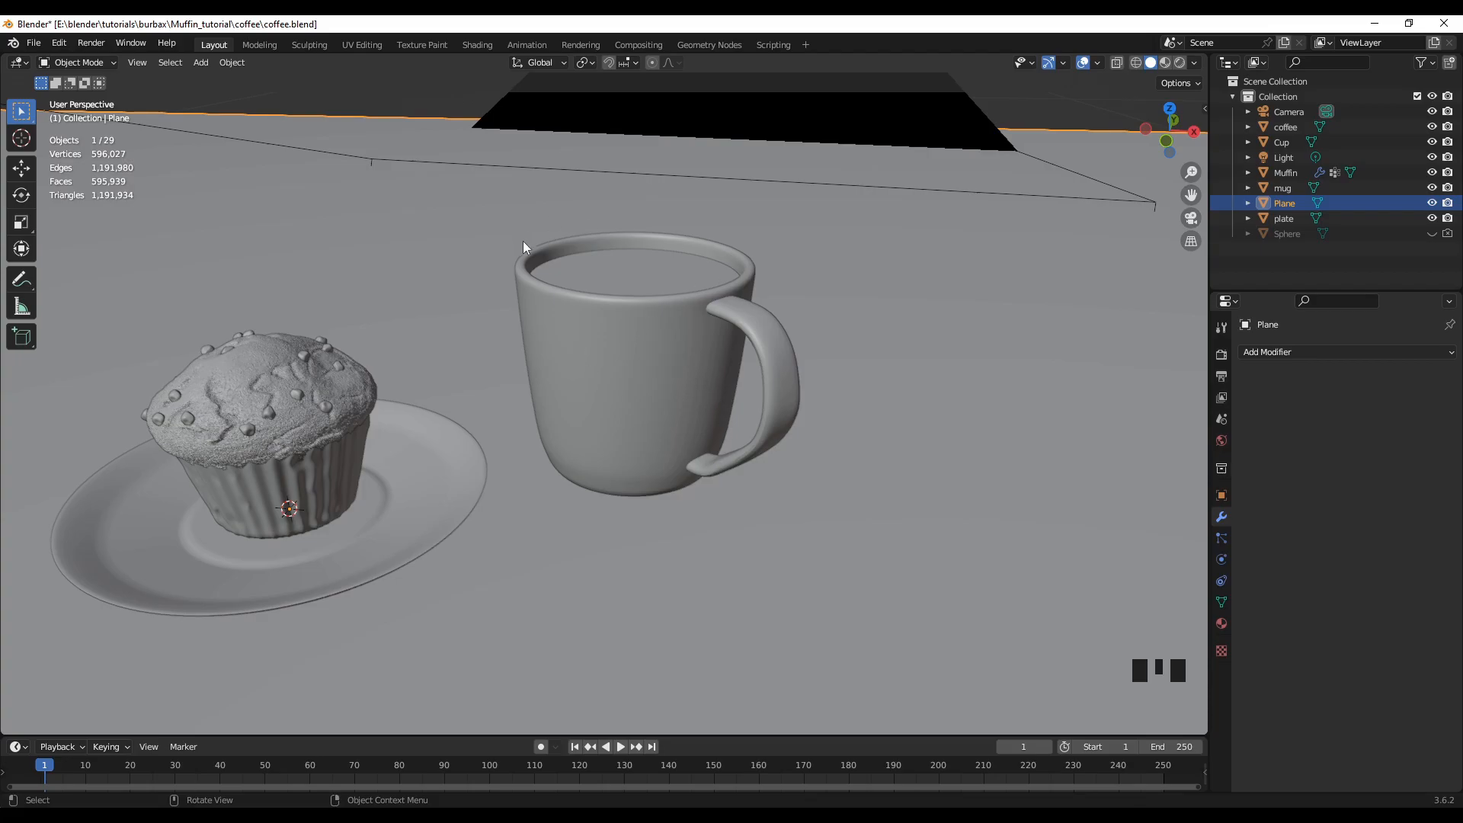
mouse_move(532, 540)
middle_down()
mouse_move(644, 533)
mouse_move(391, 515)
mouse_move(608, 561)
mouse_move(539, 553)
middle_up()
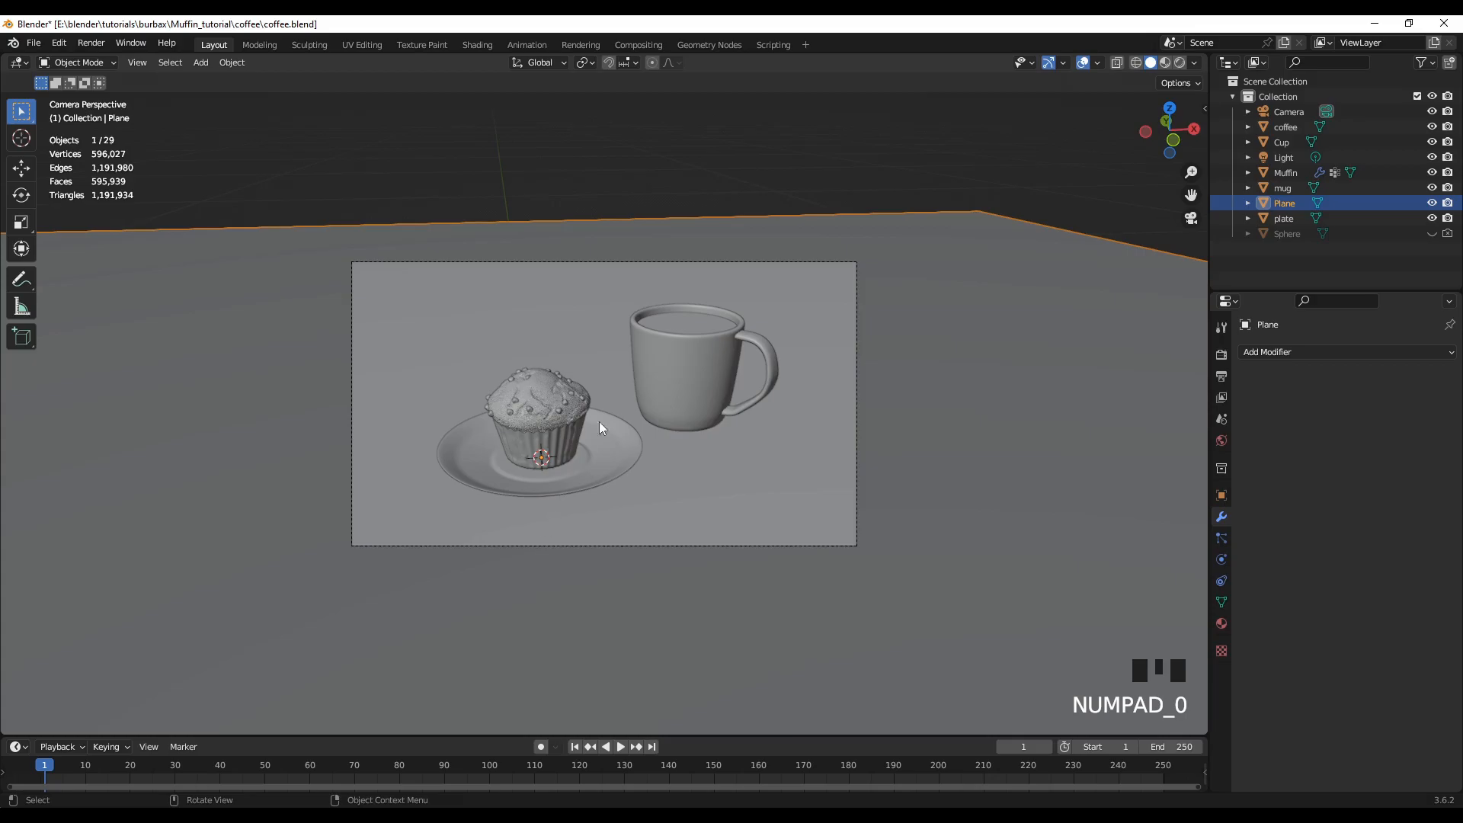
scroll(719, 329, up, 3)
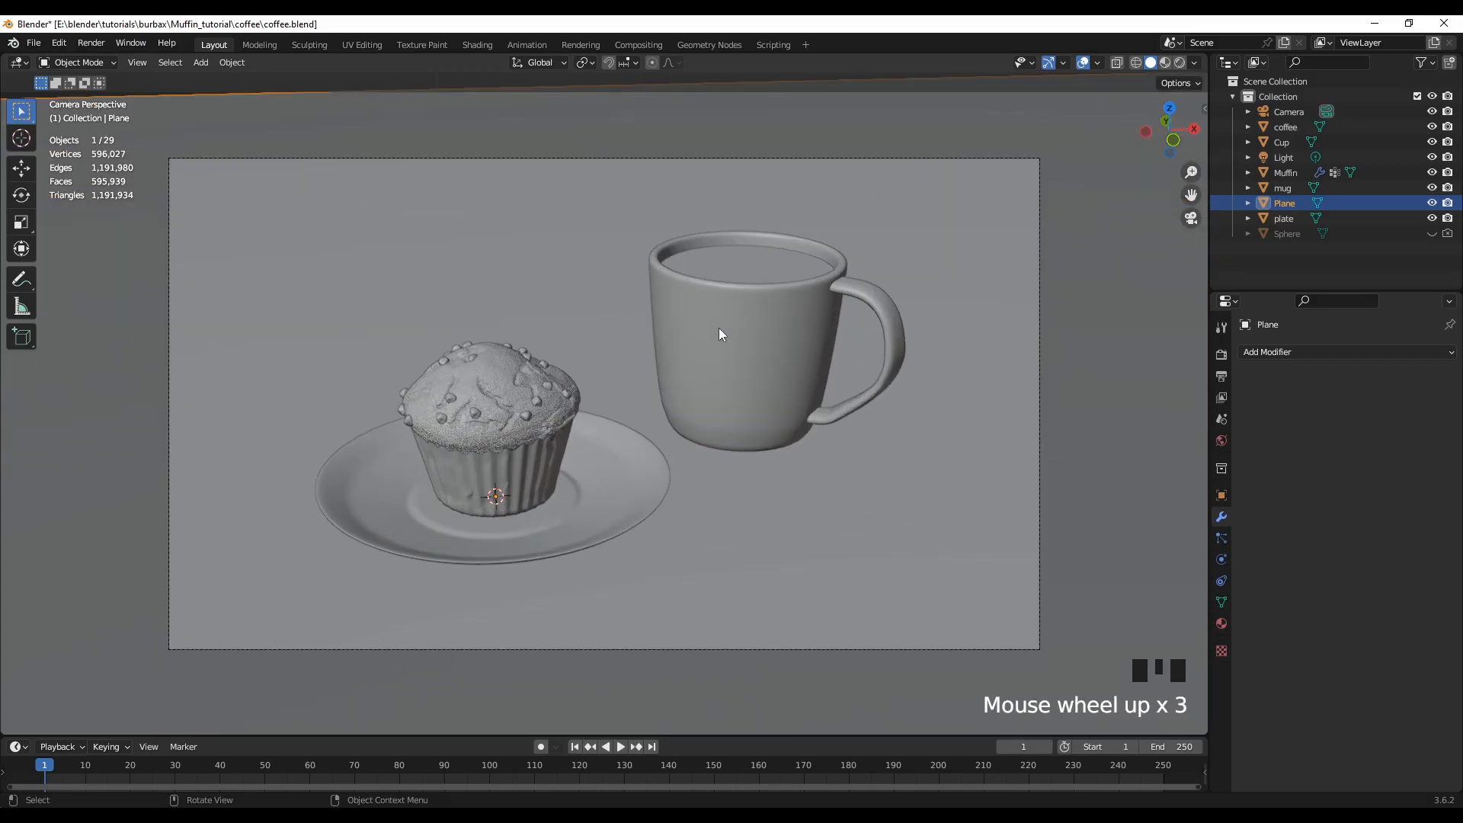
click(1166, 63)
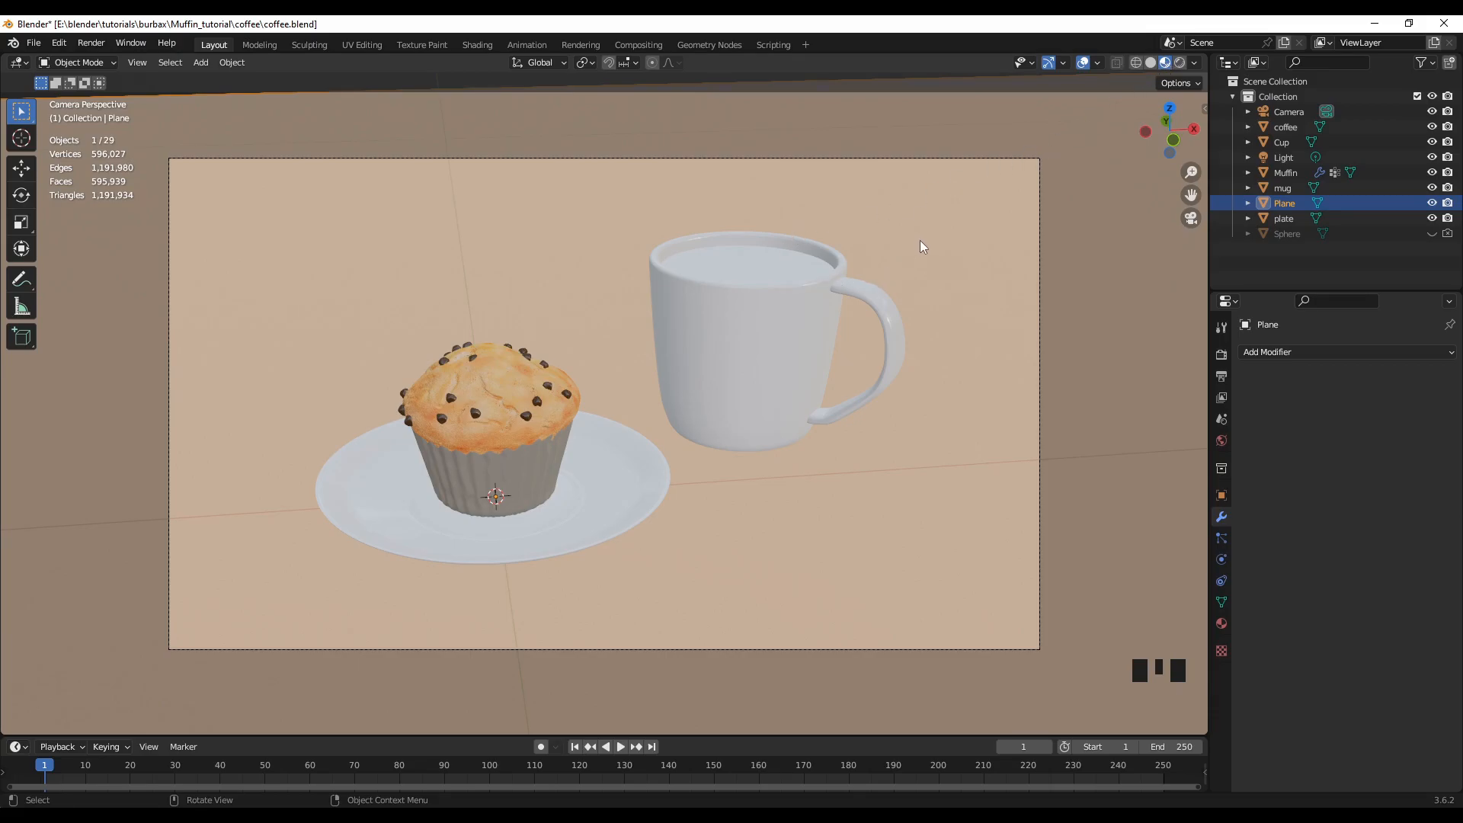
- Replace the cup material on the coffee object with a new material named coffee
click(760, 269)
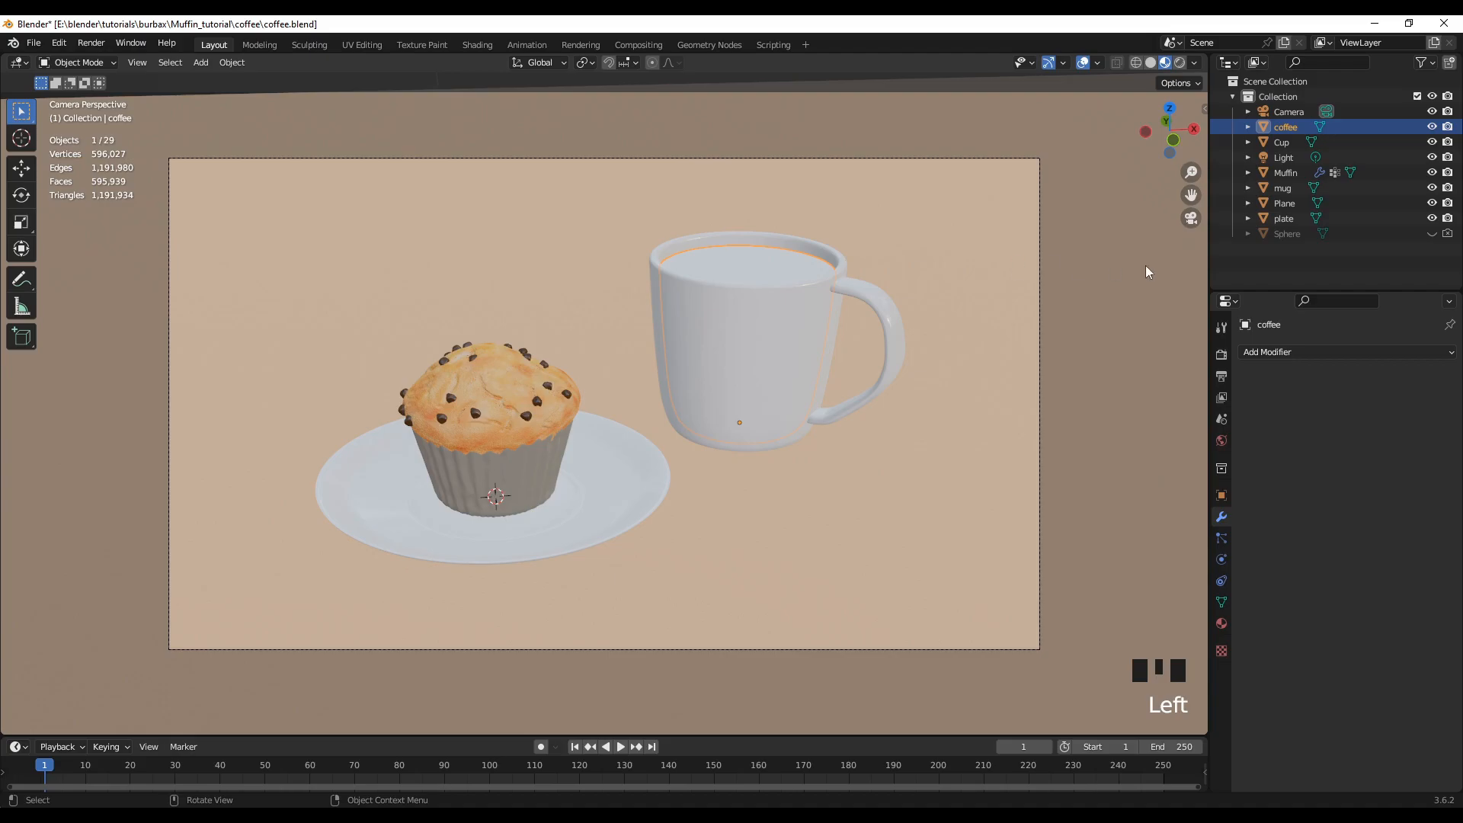
click(1221, 624)
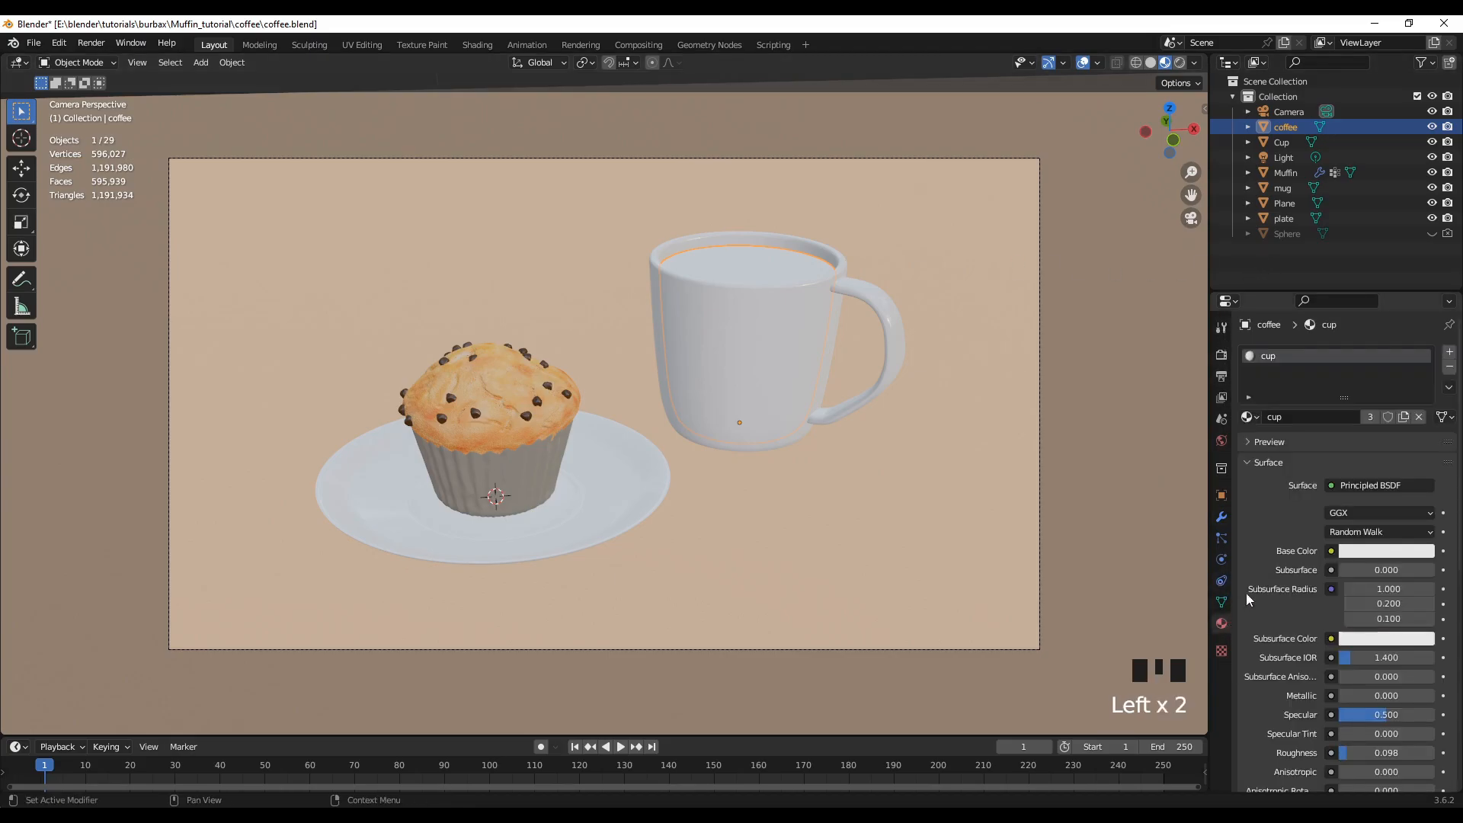
click(817, 133)
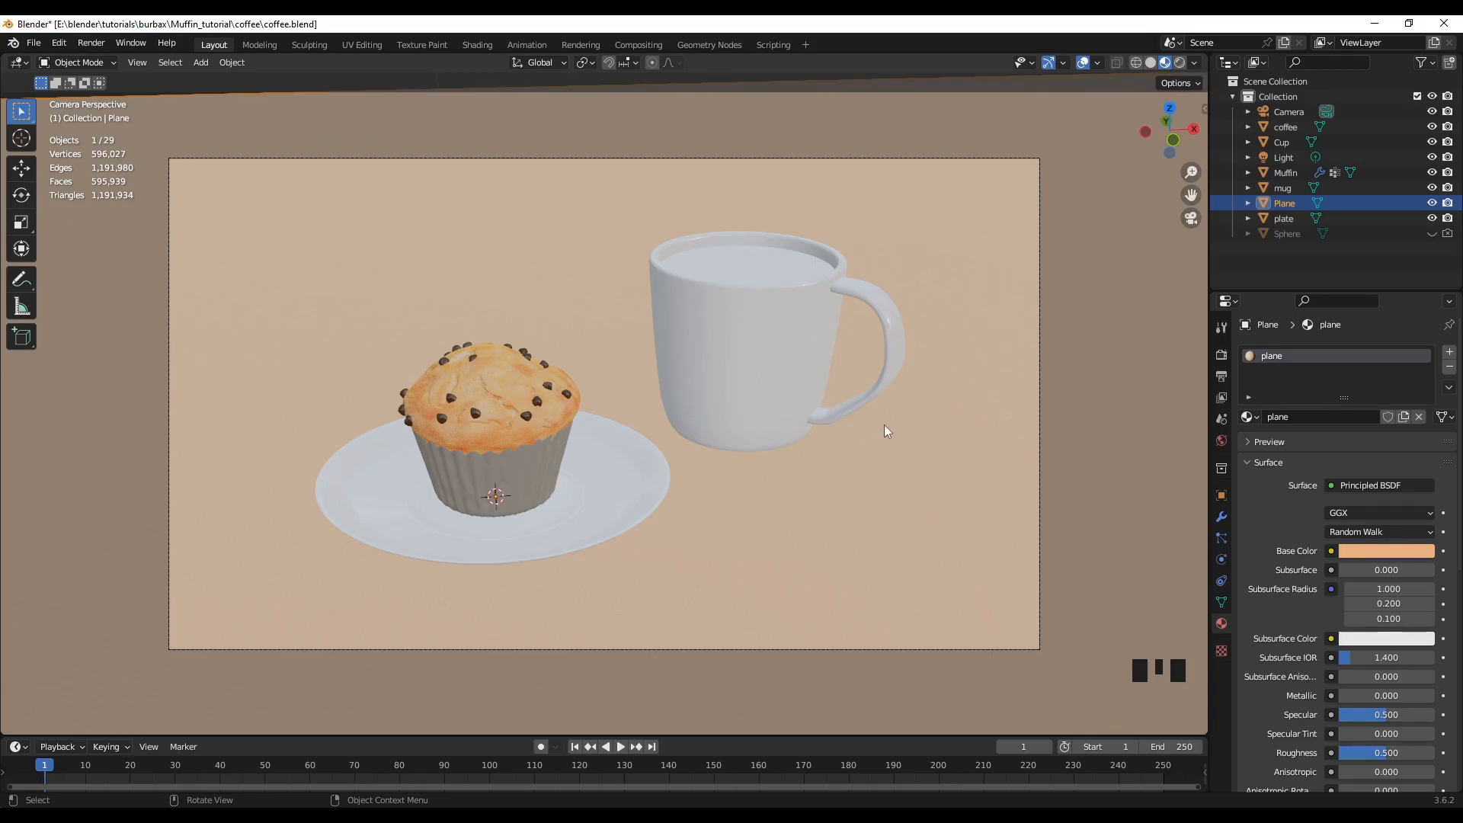
click(767, 272)
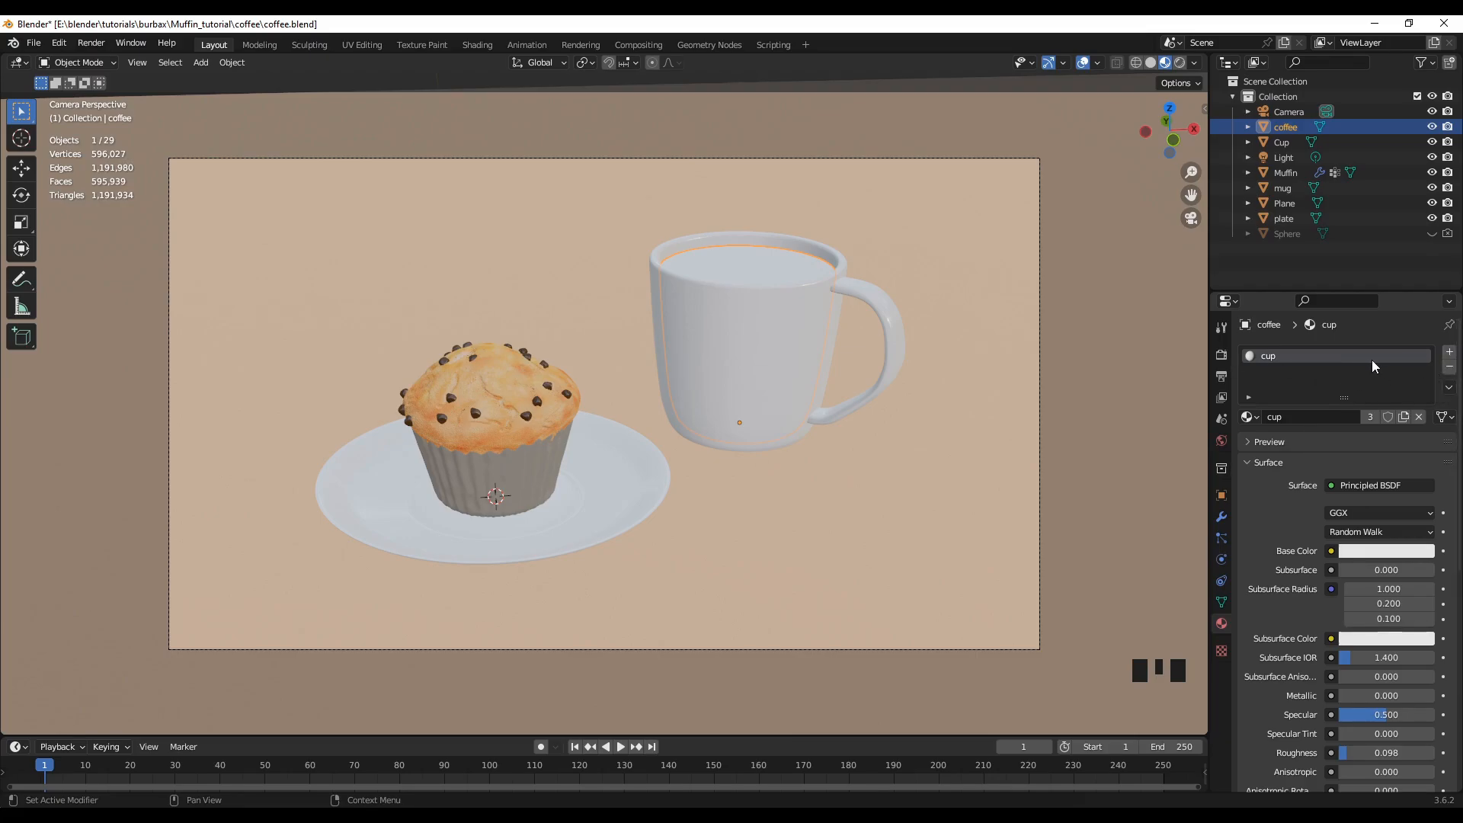
click(1448, 369)
click(1369, 416)
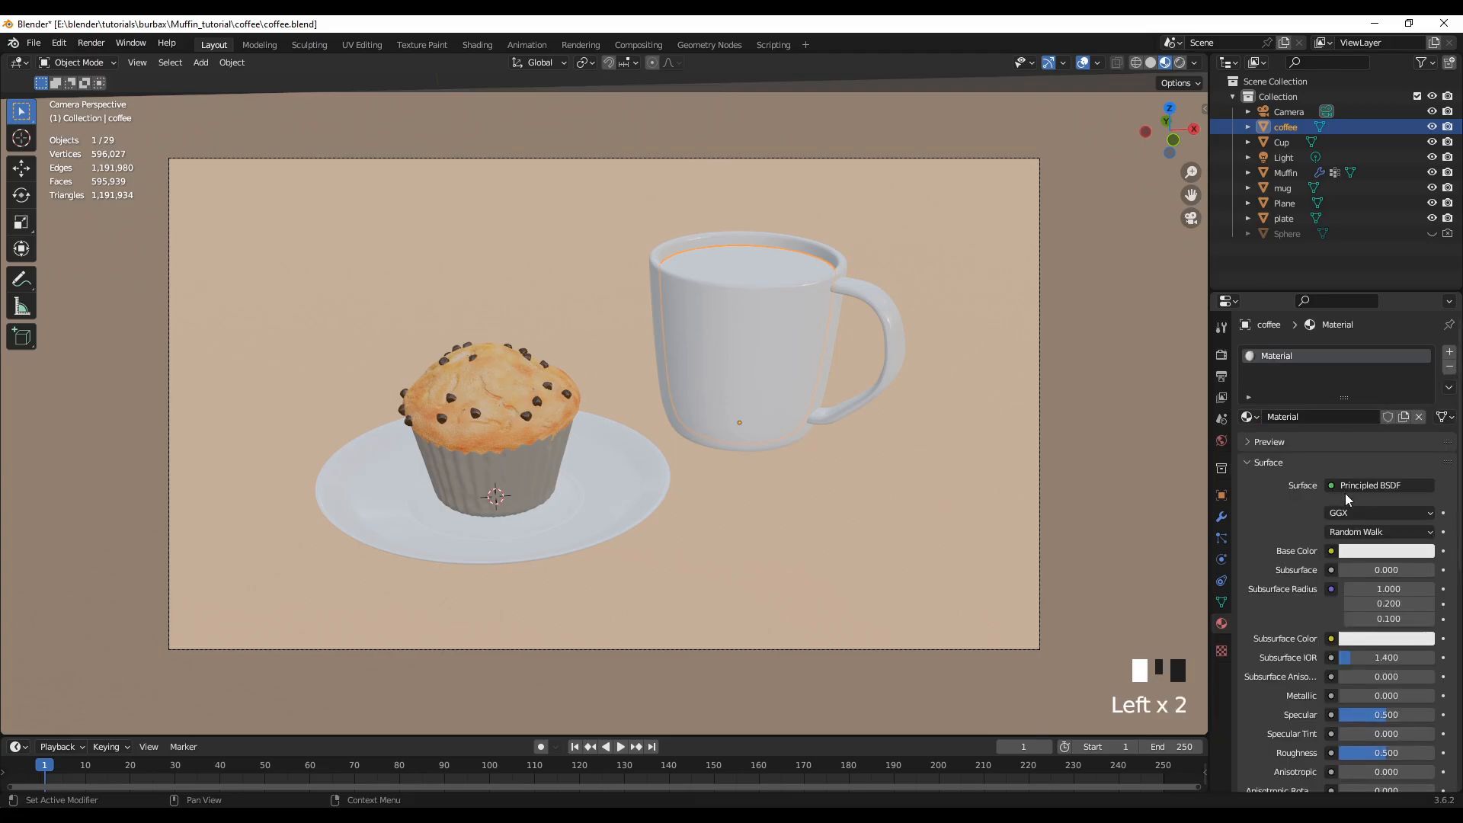
click(1323, 419)
text(coffee)
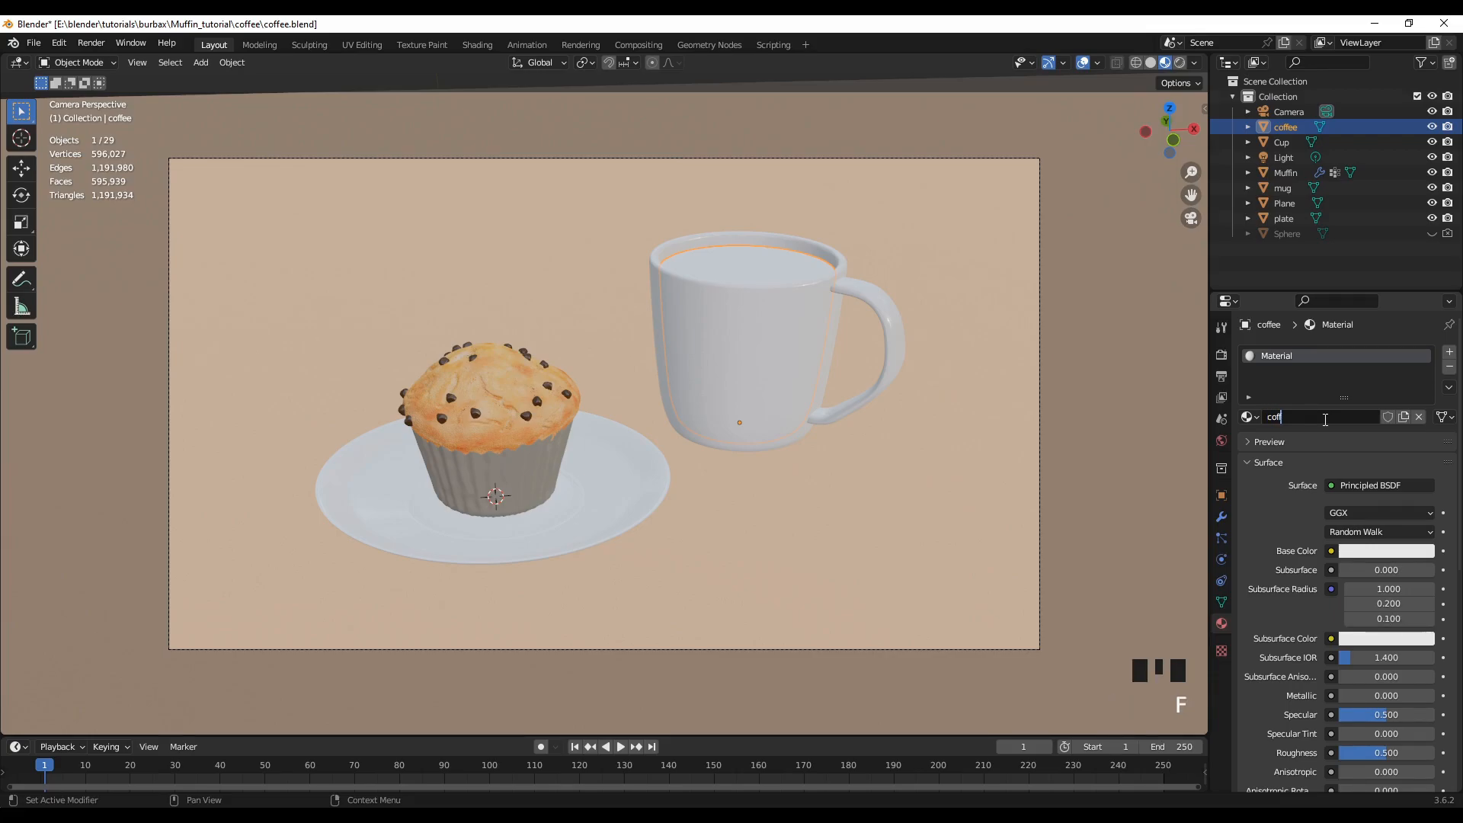
key(Return)
- Set the coffee material's Base Color to dark brown with Hue 0.024, Saturation 1.000 and Value 0.025
click(1387, 551)
click(1340, 422)
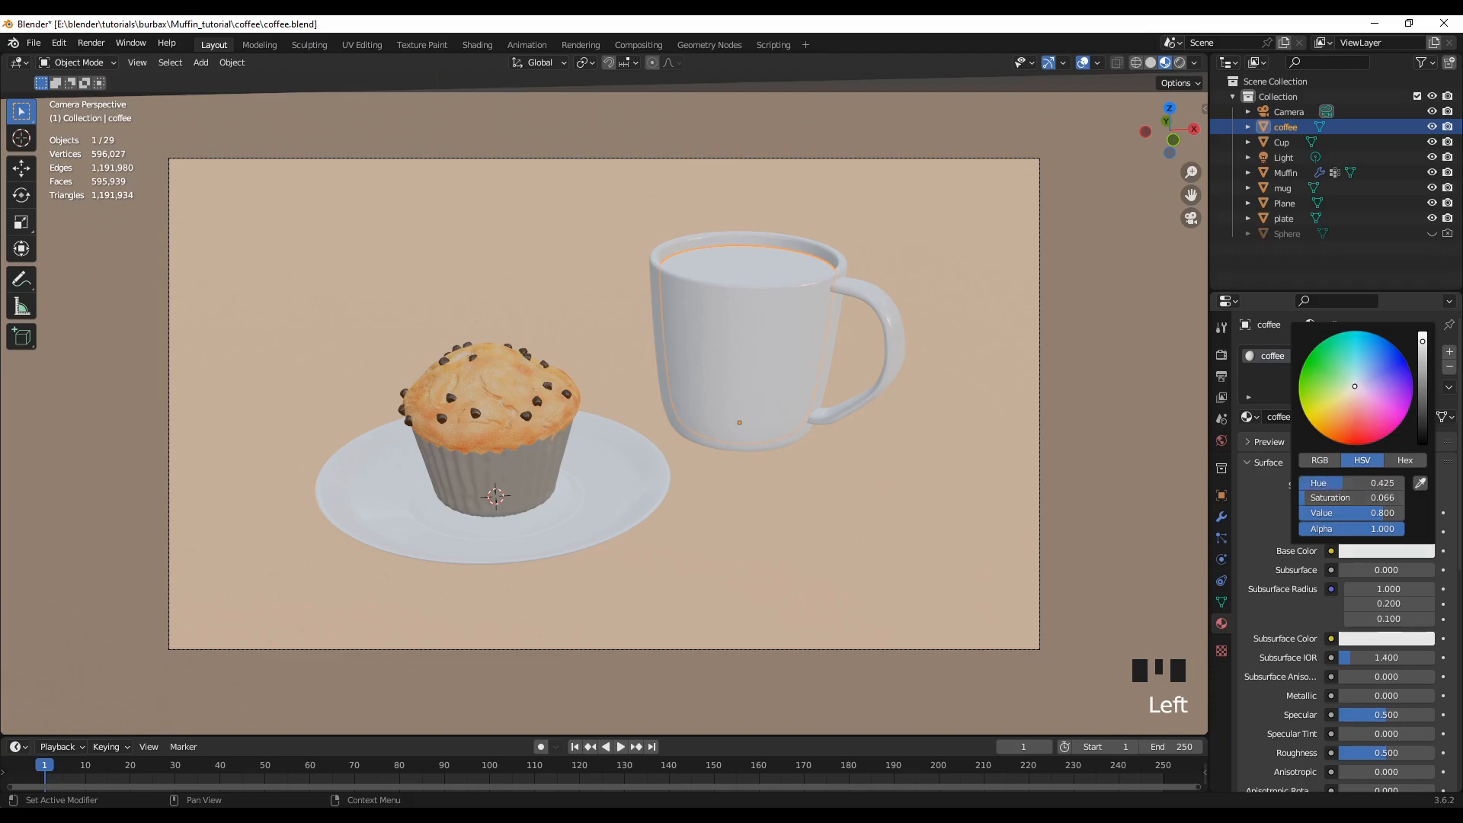
click(1340, 436)
drag(1339, 435, 1339, 442)
drag(1422, 340, 1422, 424)
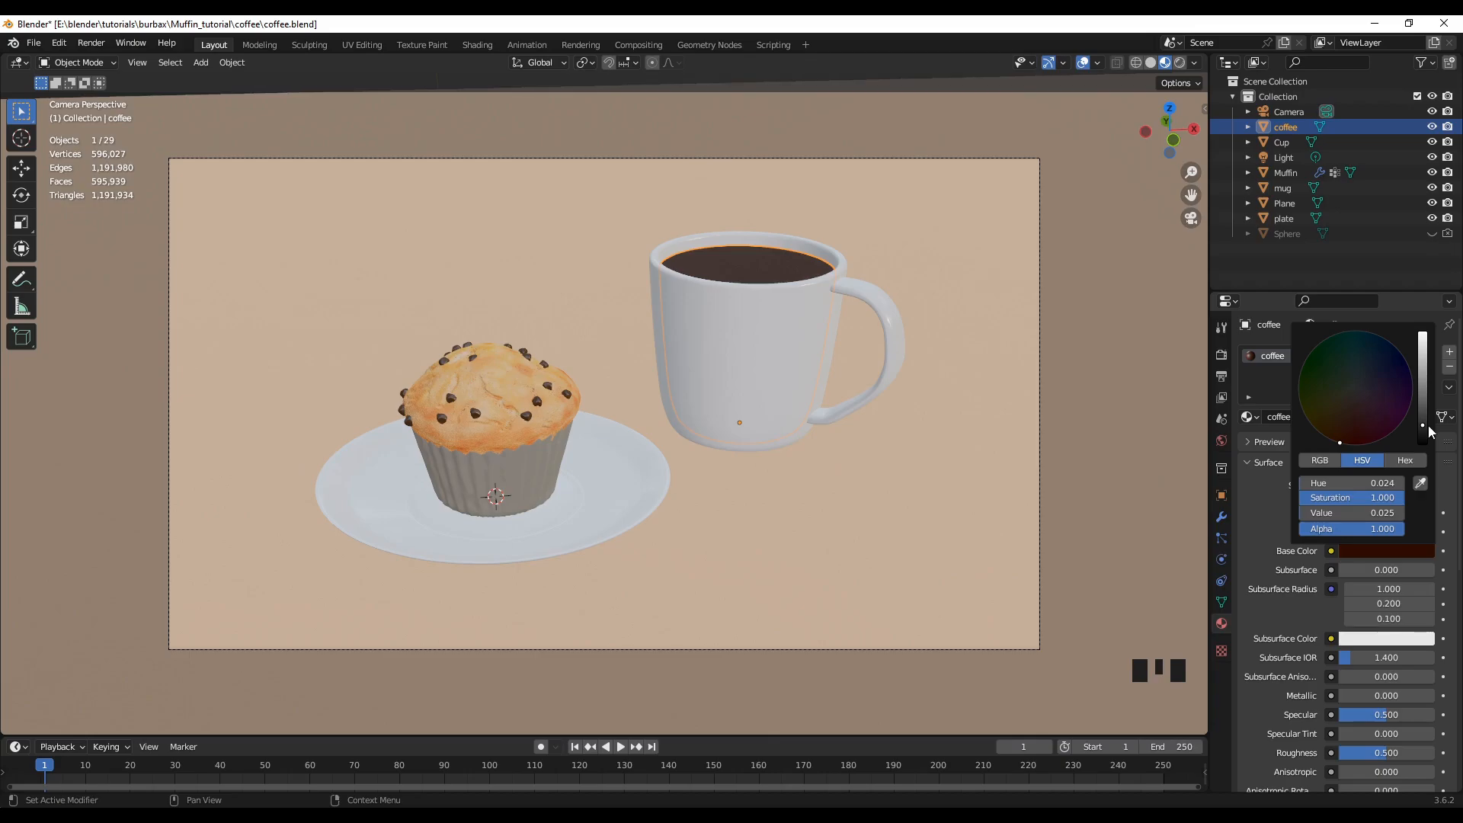
- Darken the coffee's Base Color to Hue 0.036 and Value 0.009
middle_drag(718, 367, 694, 294)
scroll(694, 294, up, 3)
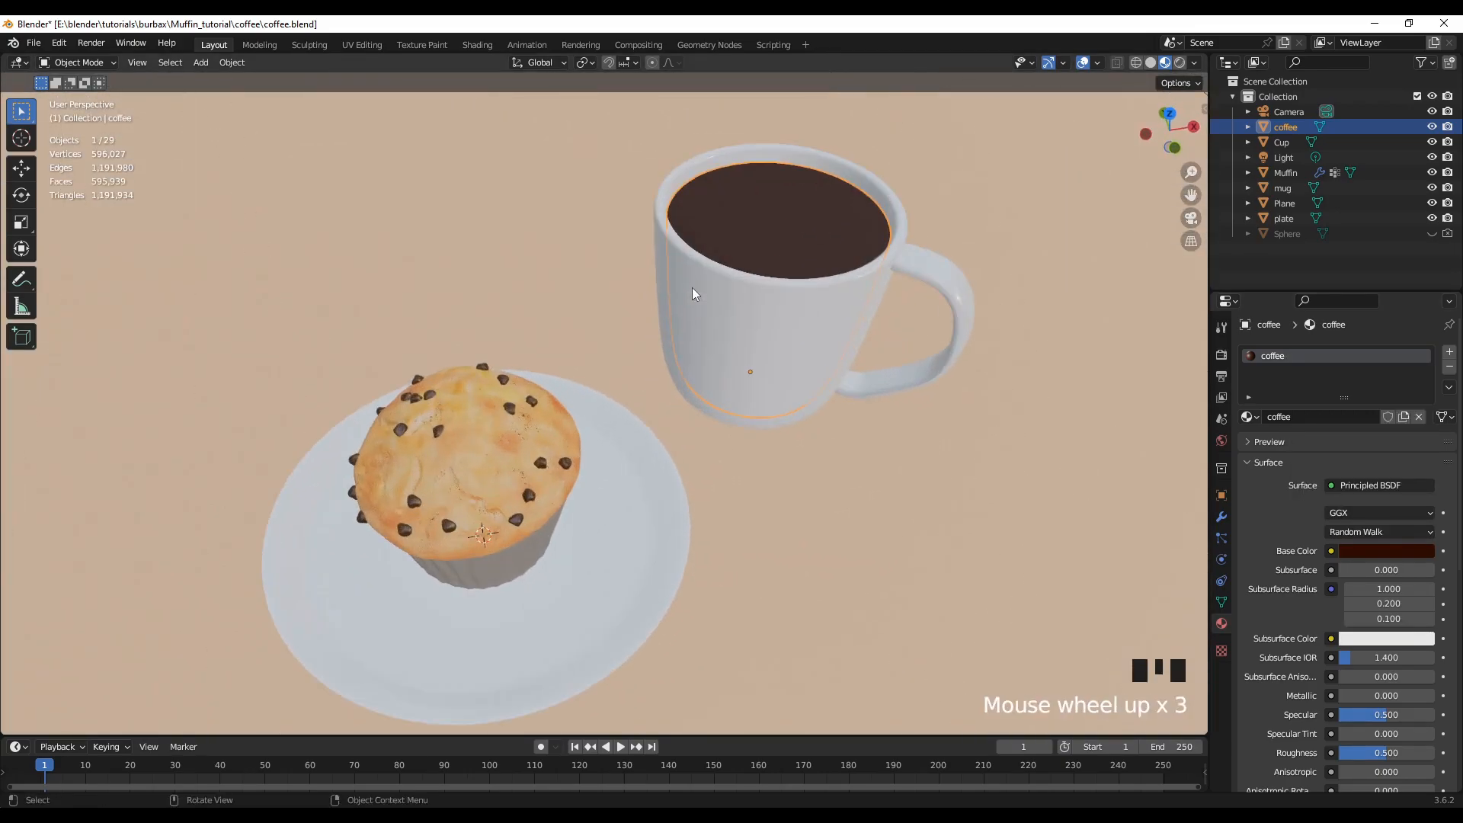
middle_drag(847, 431, 788, 429)
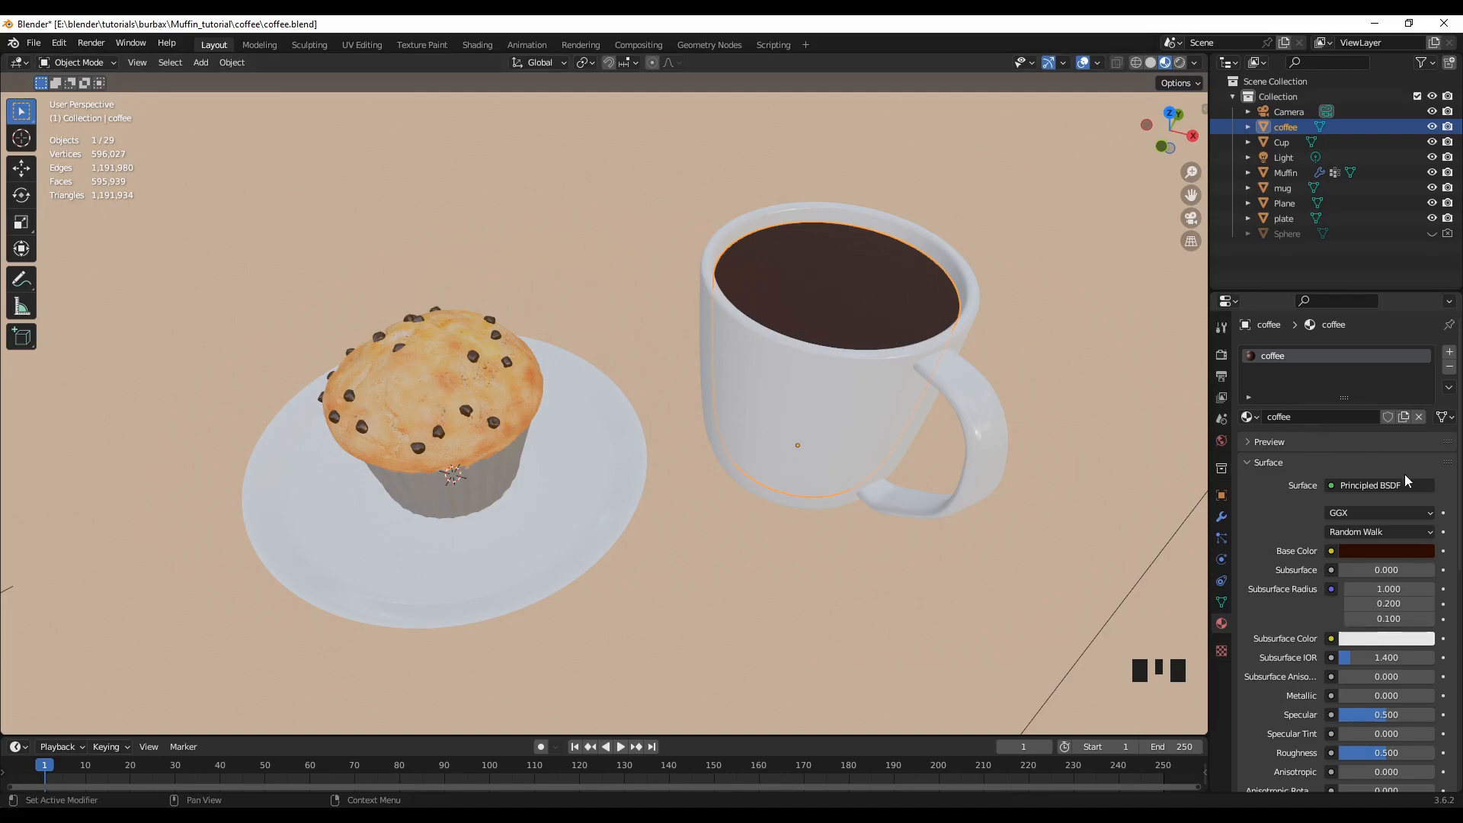
click(1406, 553)
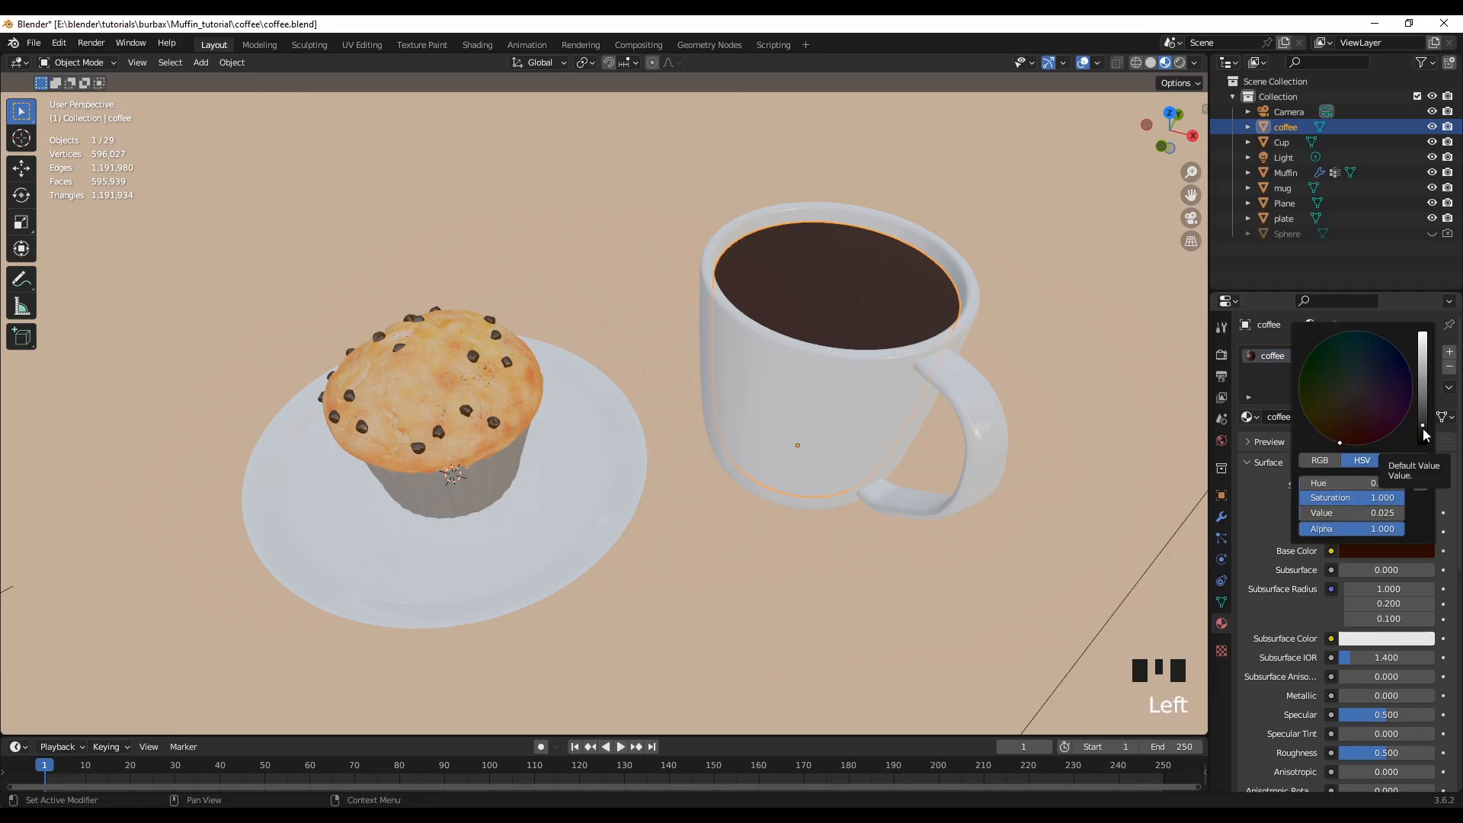
drag(1423, 429, 1423, 430)
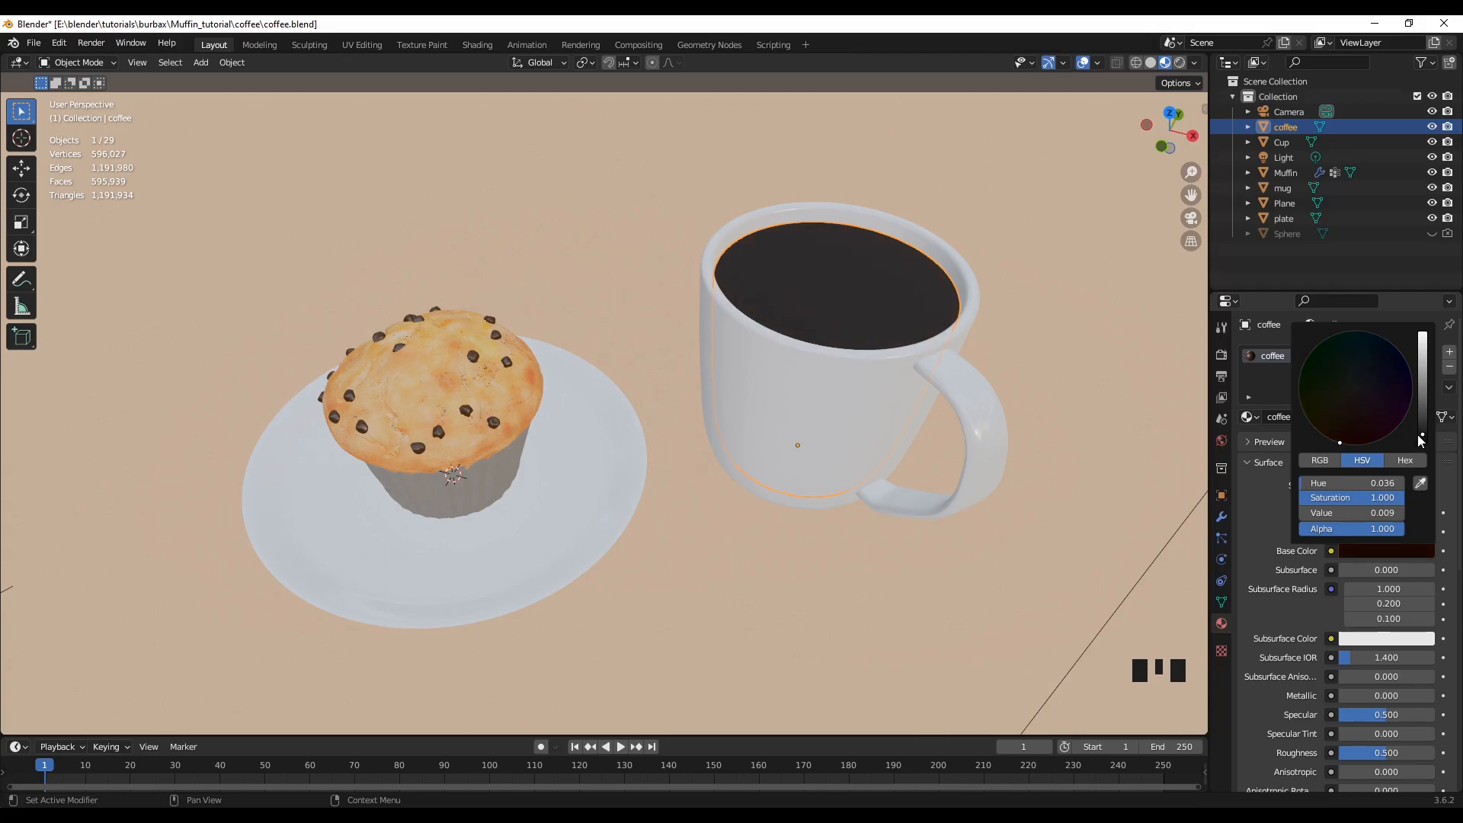
- Set the coffee material's Roughness to 0.130 and check the reflections on its surface
middle_drag(871, 573, 912, 552)
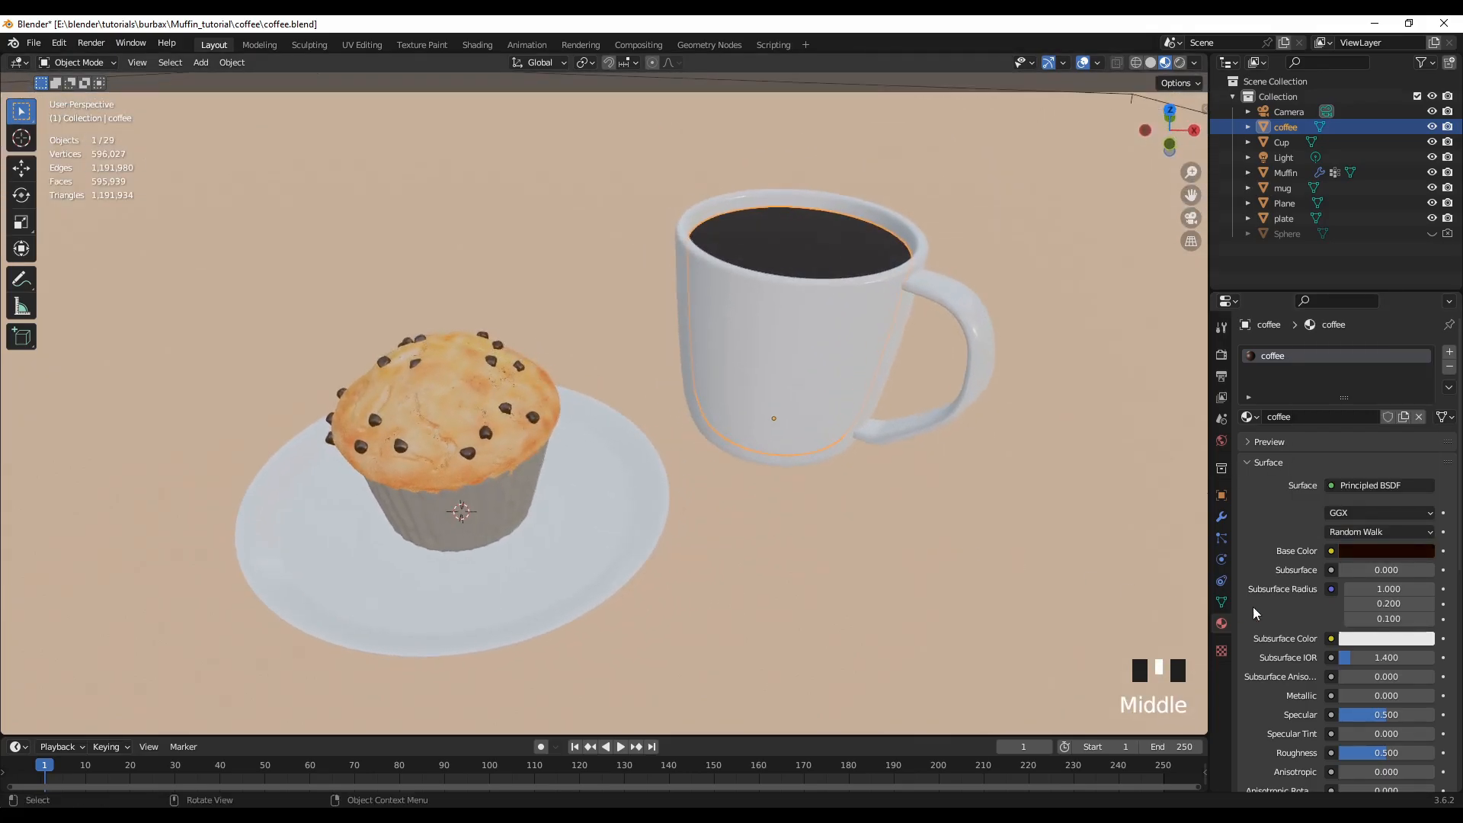
scroll(1331, 609, down, 6)
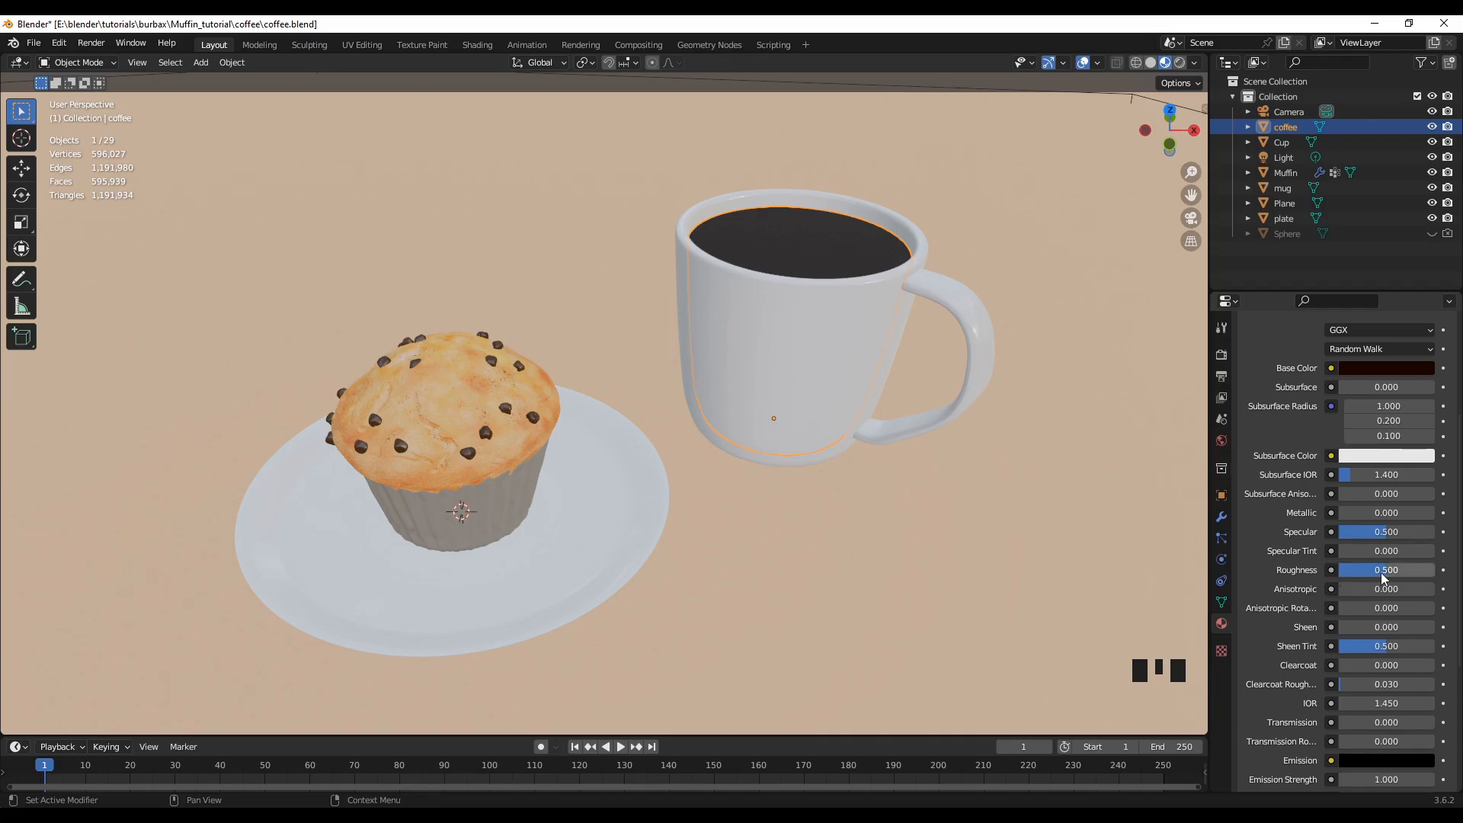
drag(1381, 573, 1352, 573)
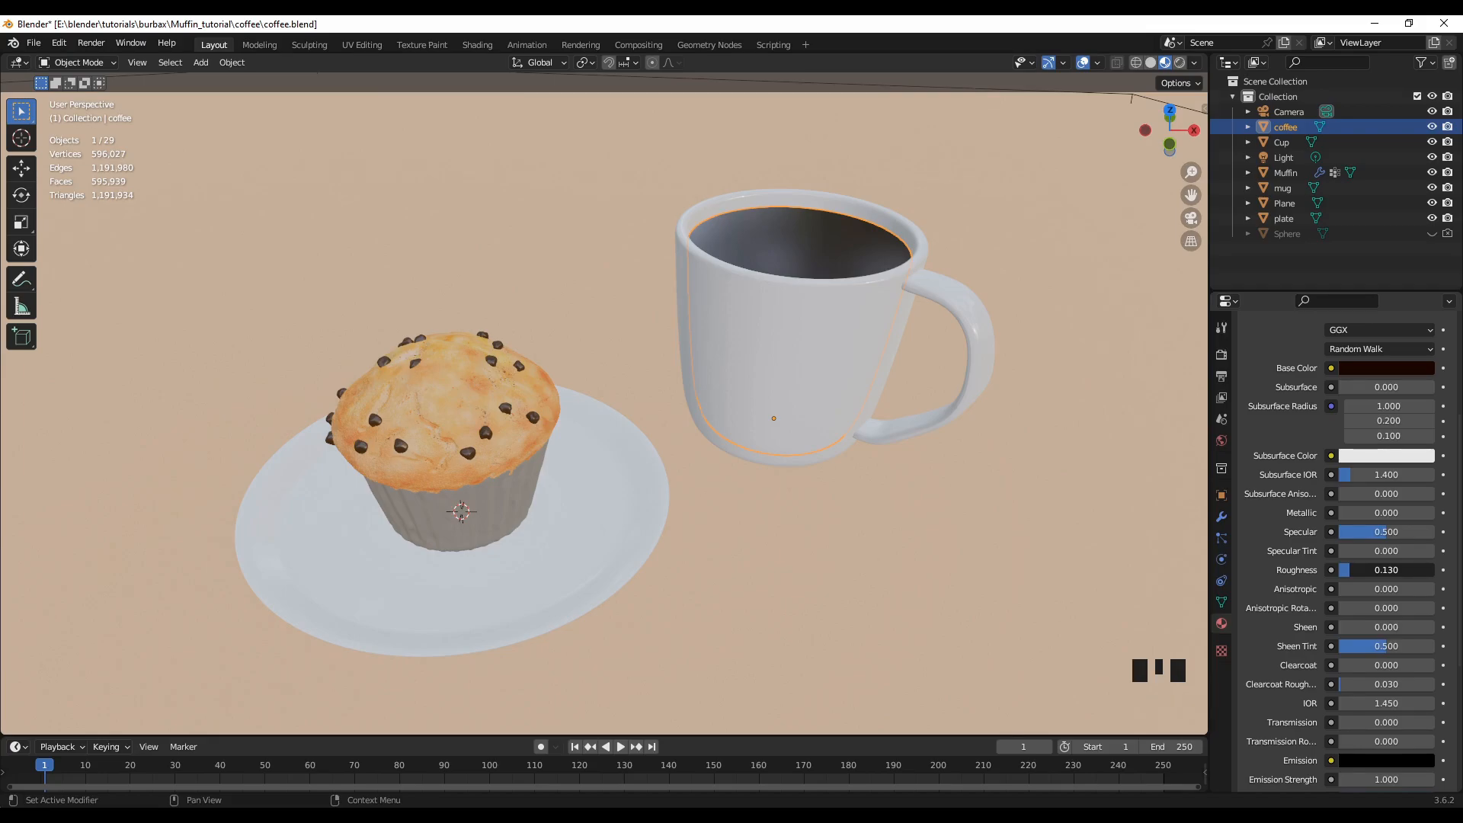
middle_drag(938, 461, 885, 480)
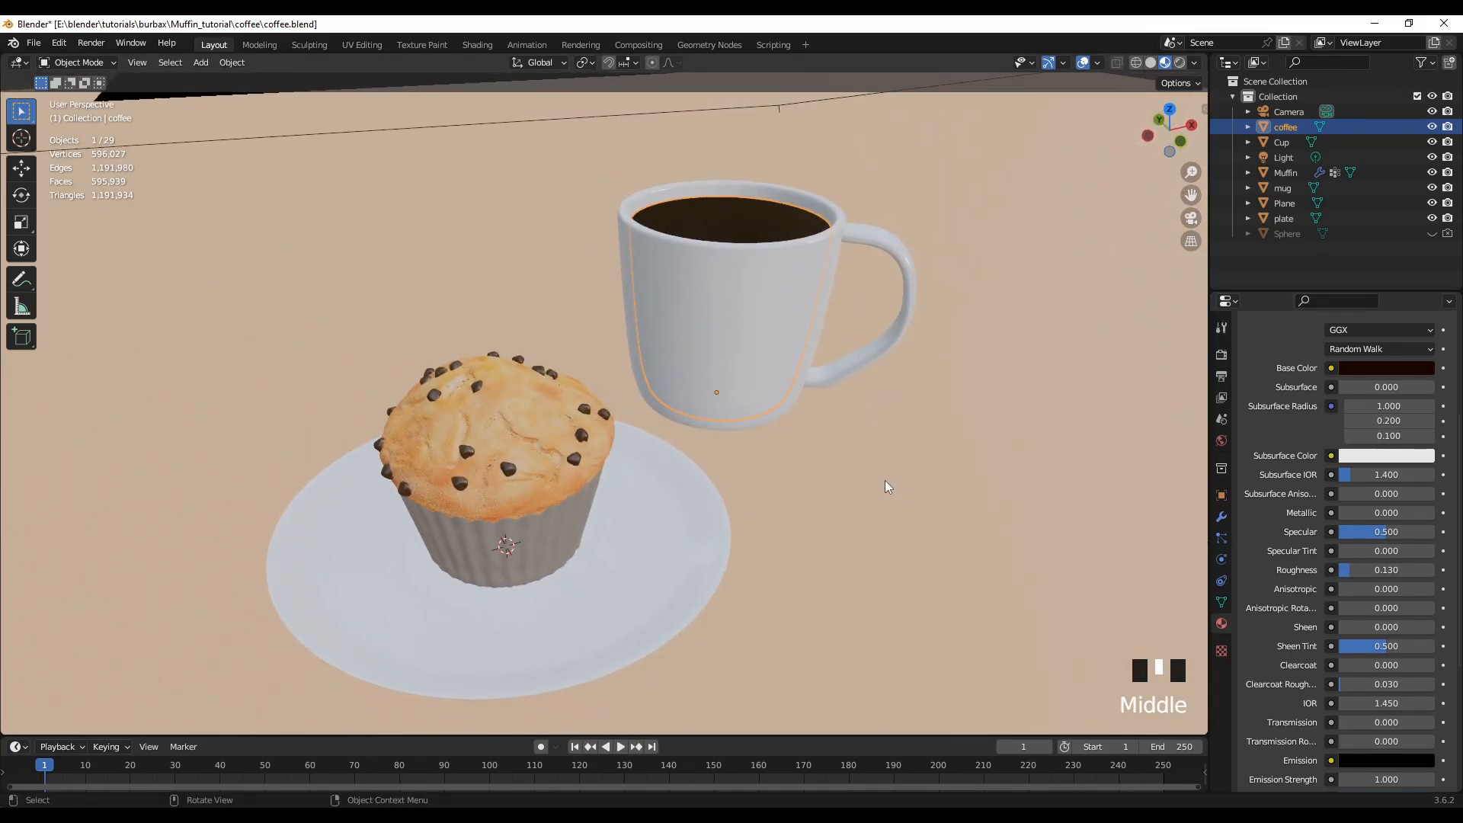
- Set the coffee material's Alpha to 0.449 and its Transmission to 0.323
scroll(1369, 591, down, 3)
scroll(1372, 610, down, 4)
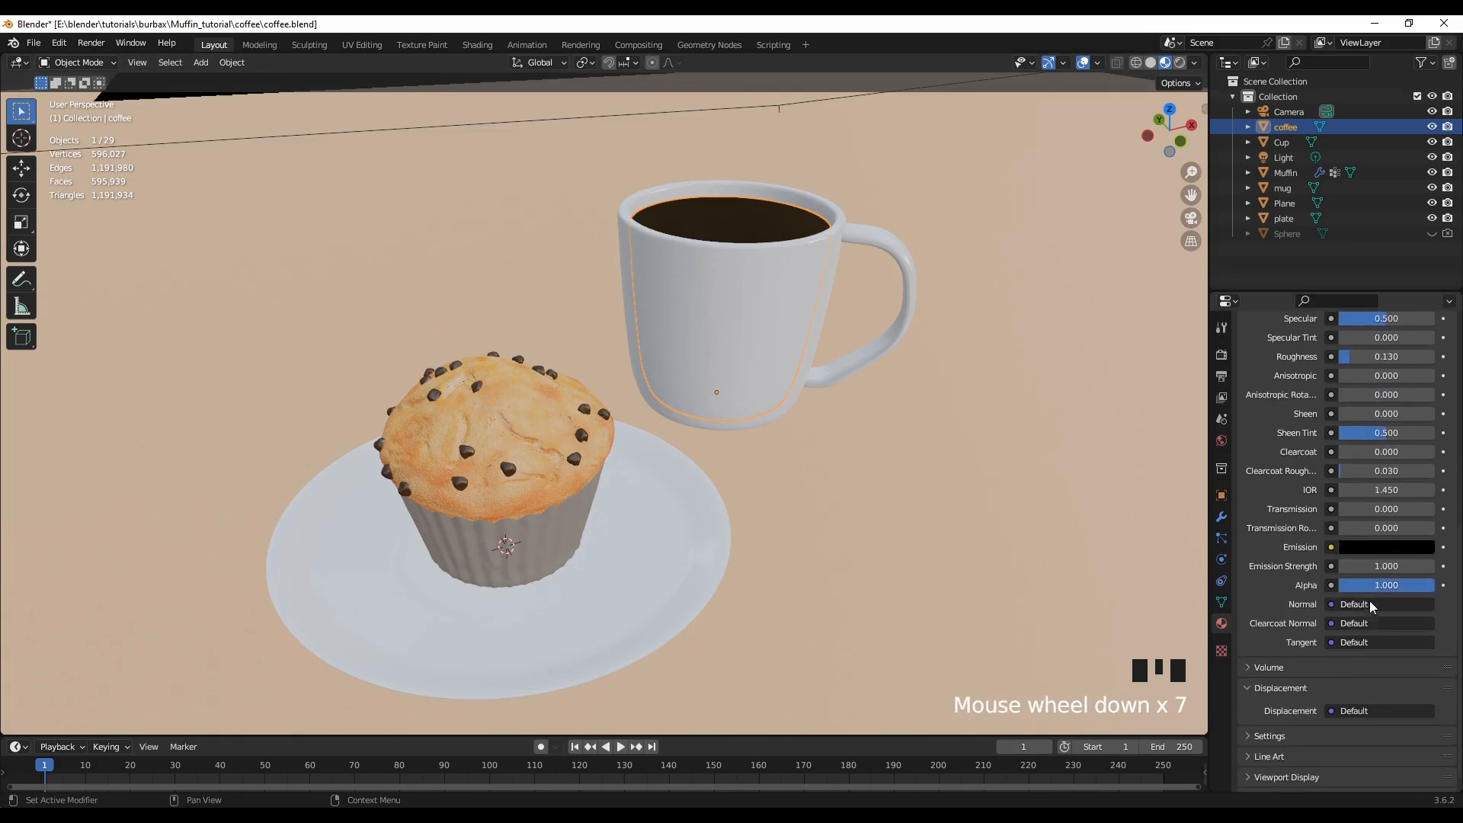
click(1425, 587)
drag(1431, 586, 1380, 585)
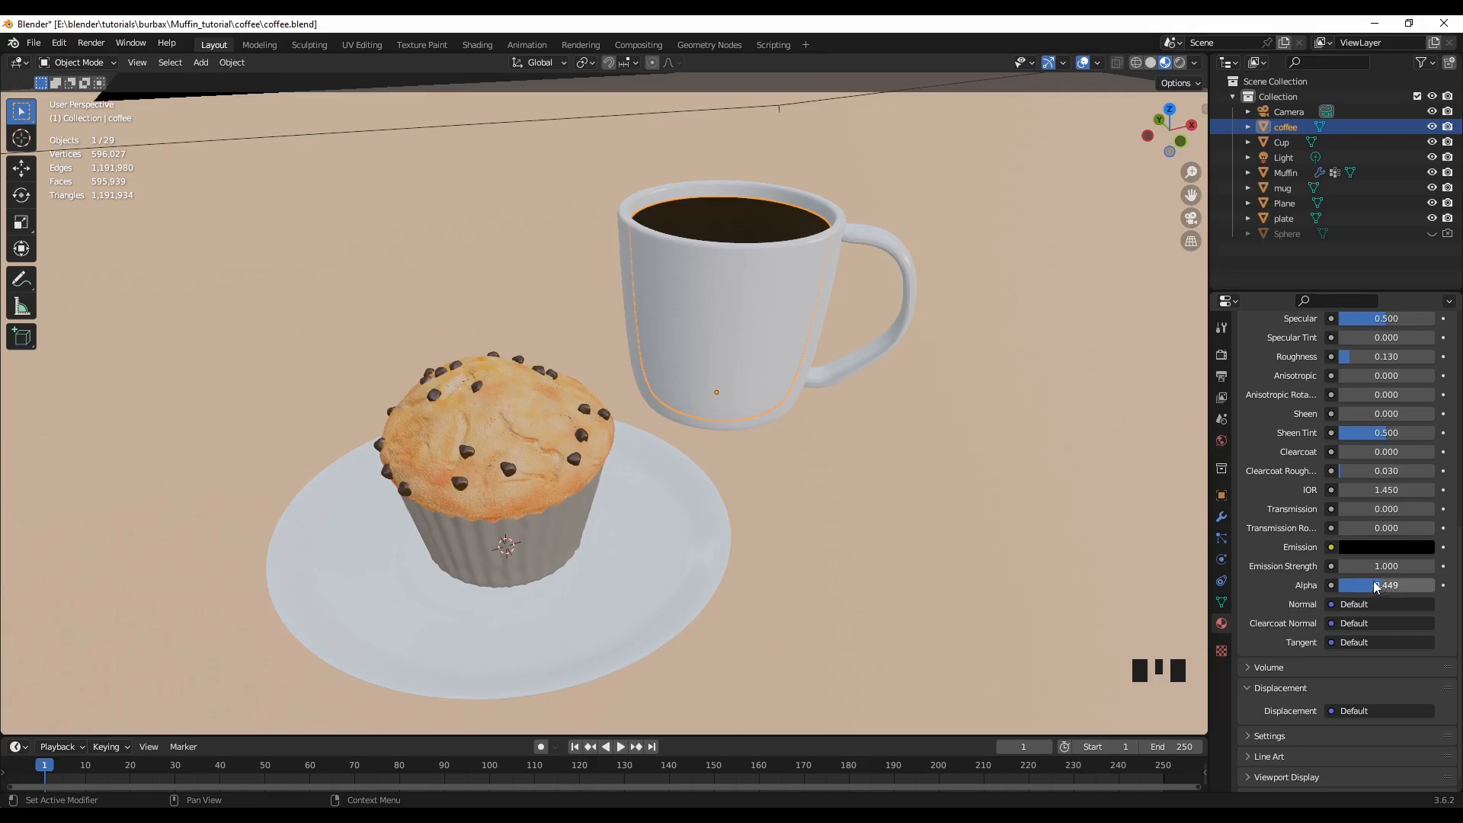
middle_drag(991, 477, 921, 516)
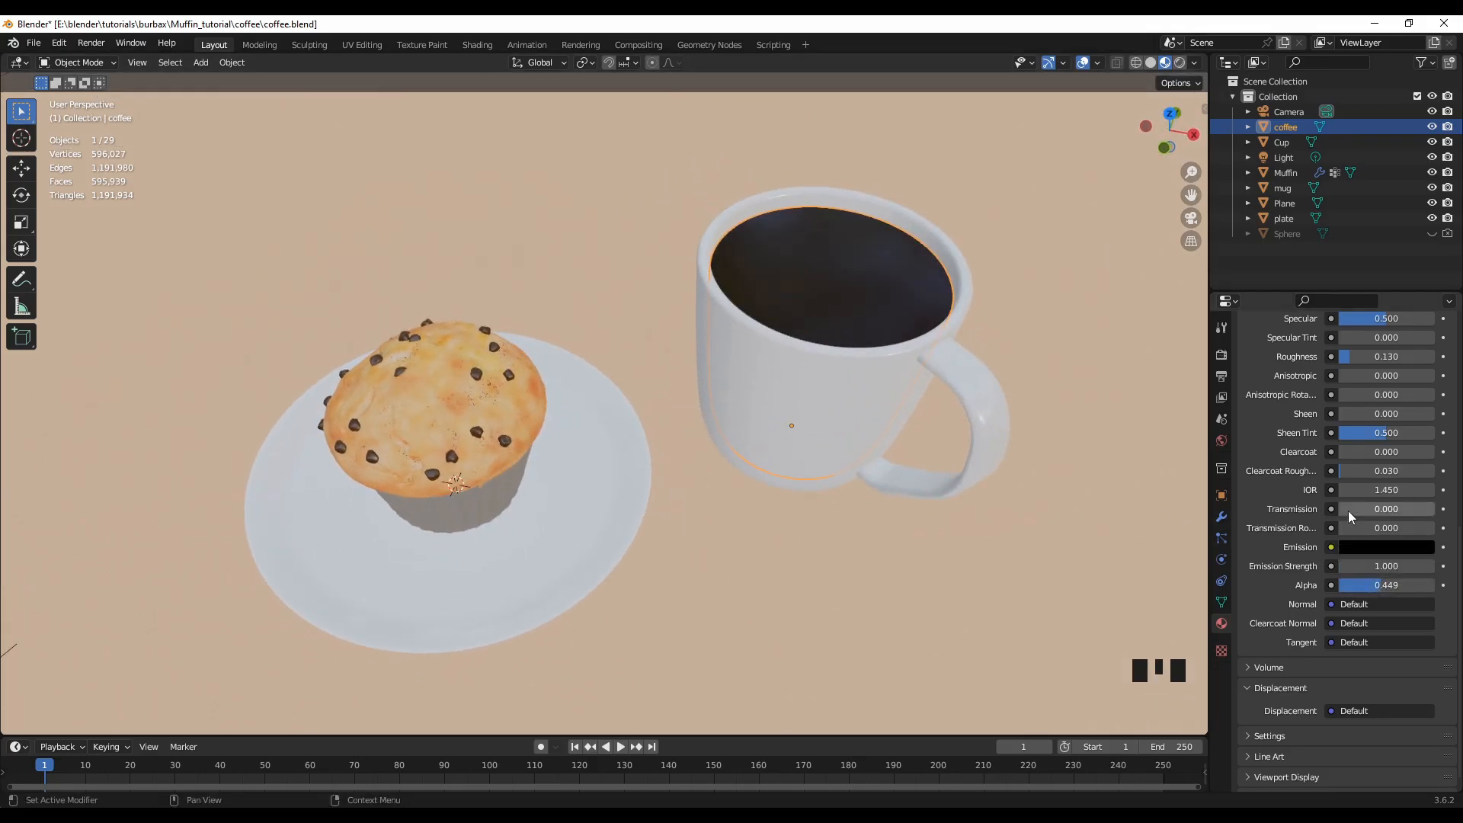
drag(1348, 509, 1406, 509)
middle_drag(1169, 497, 885, 486)
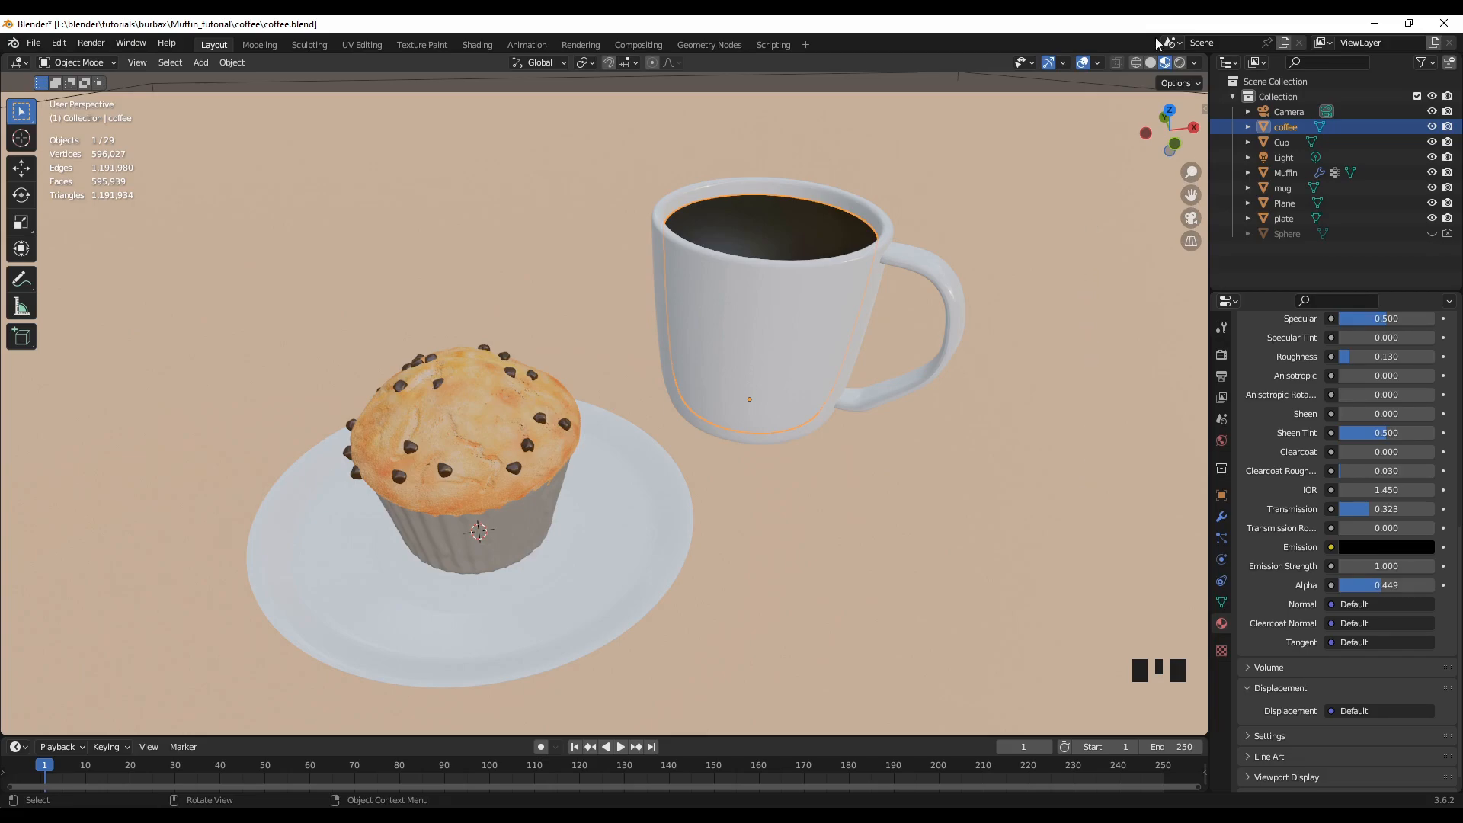
- Display the scene with Rendered shading, view the coffee from several angles and return to the scene camera
click(1180, 62)
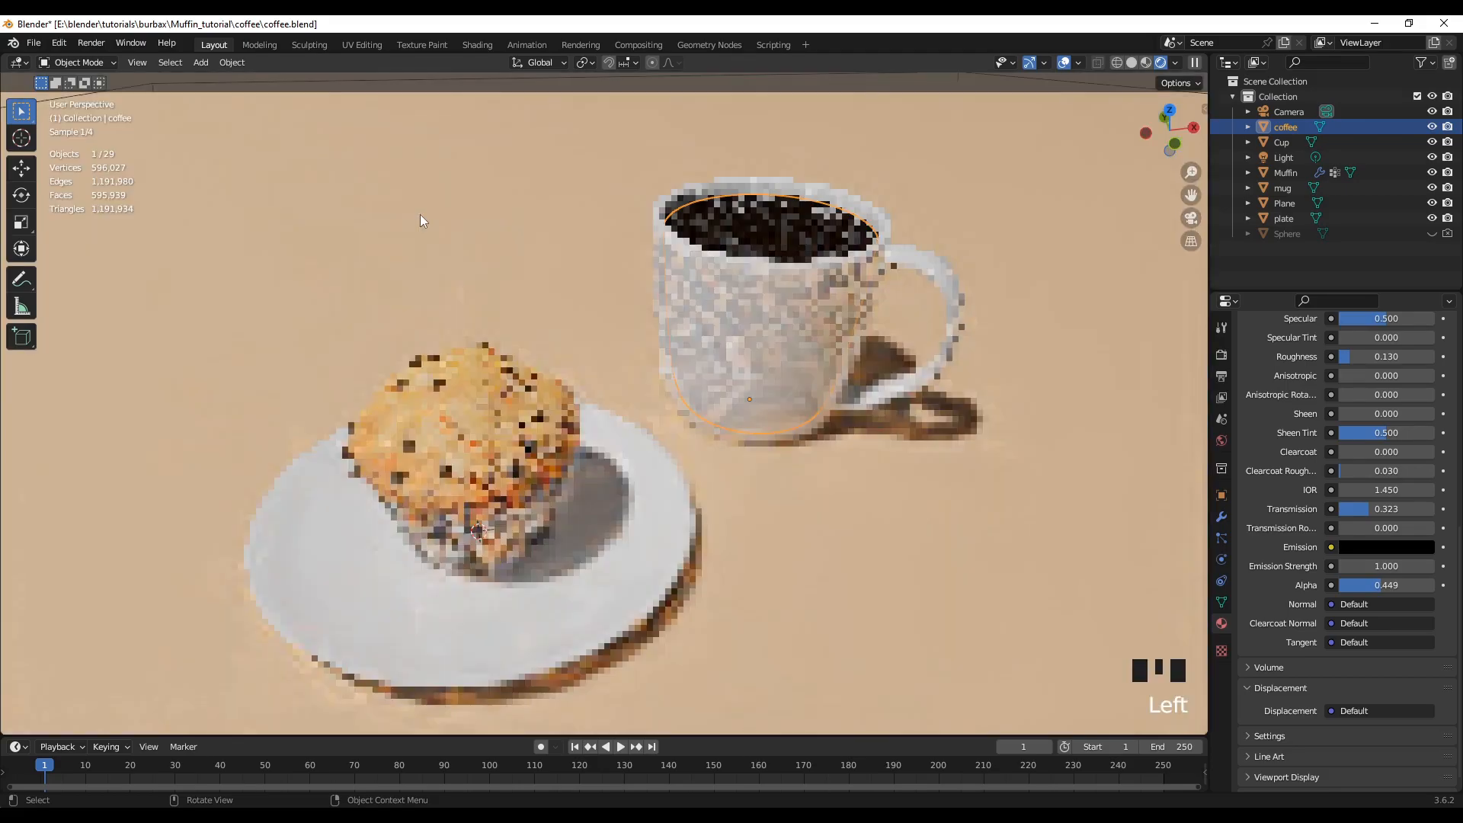
click(391, 216)
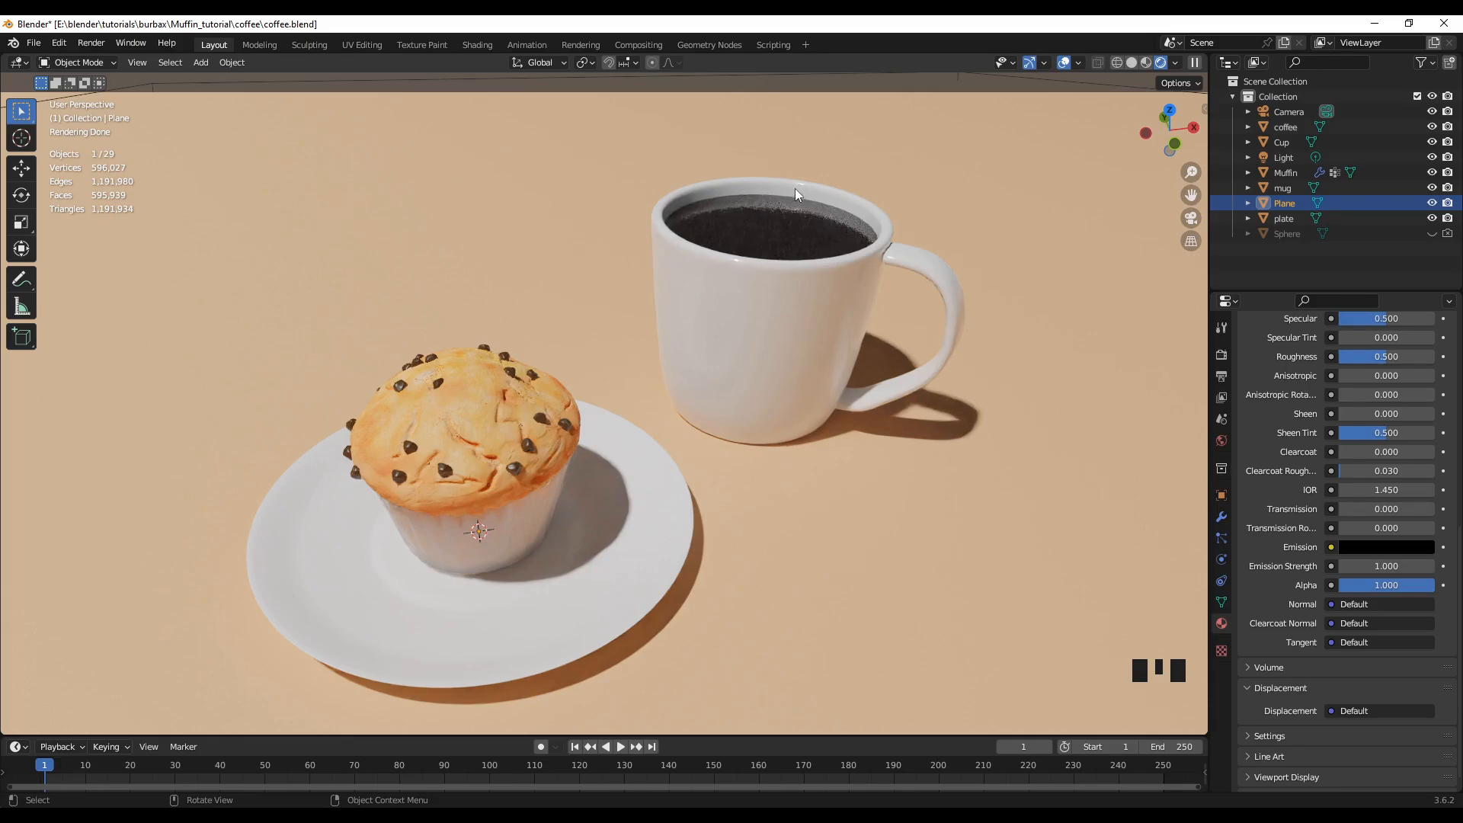
middle_drag(747, 417, 521, 446)
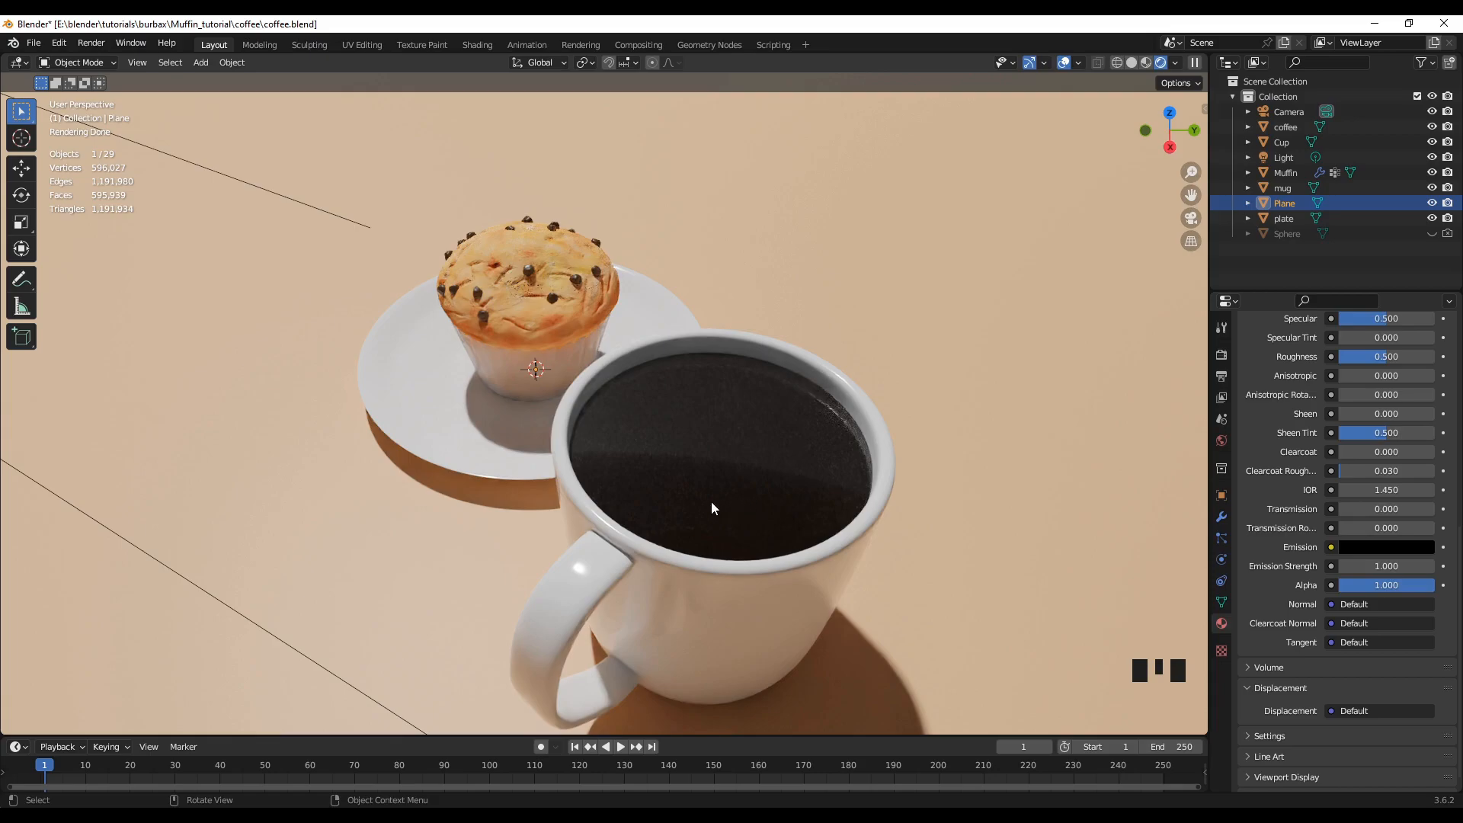
middle_drag(482, 564, 636, 545)
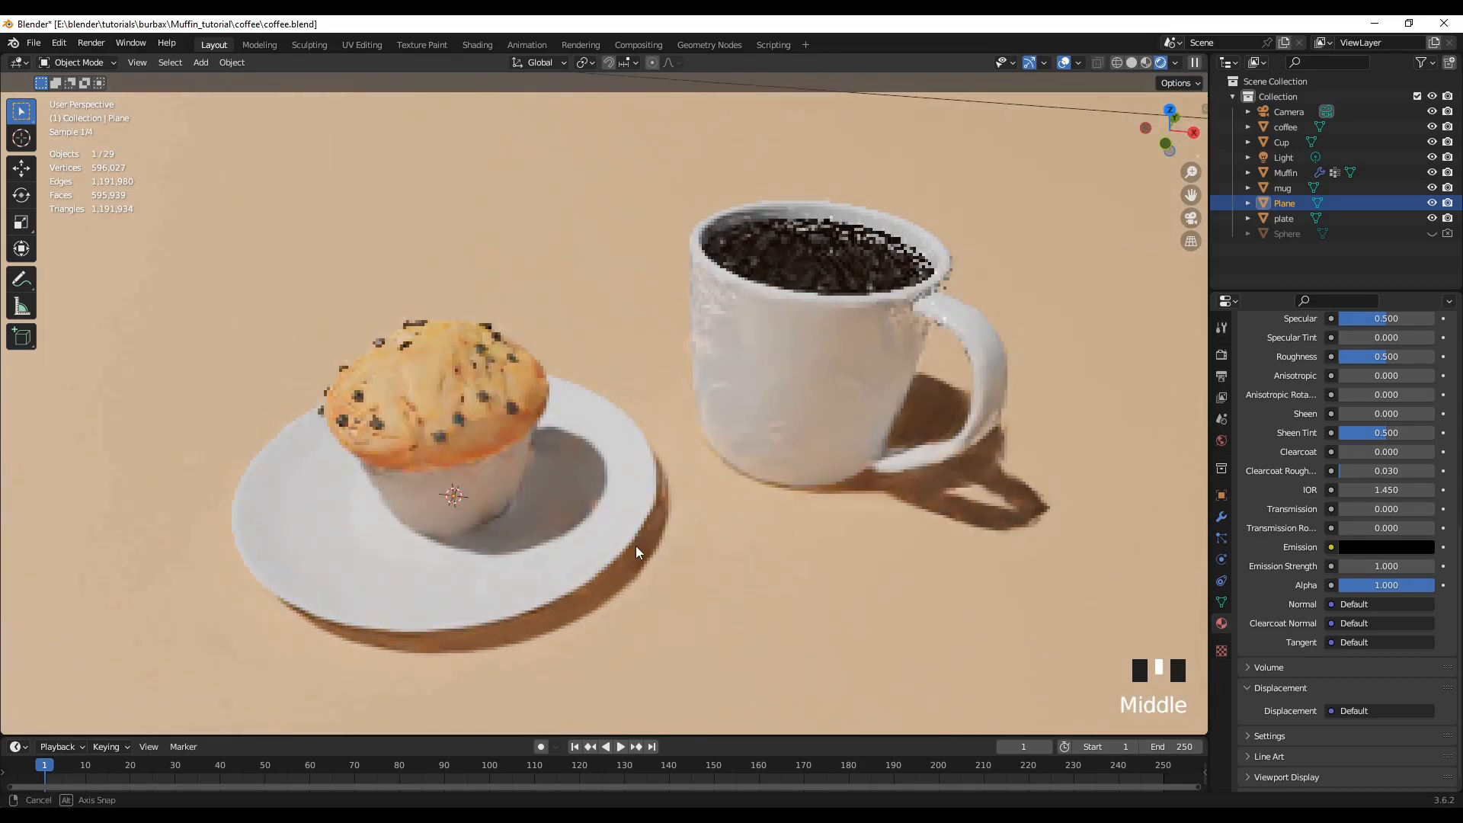
key(KP_0)
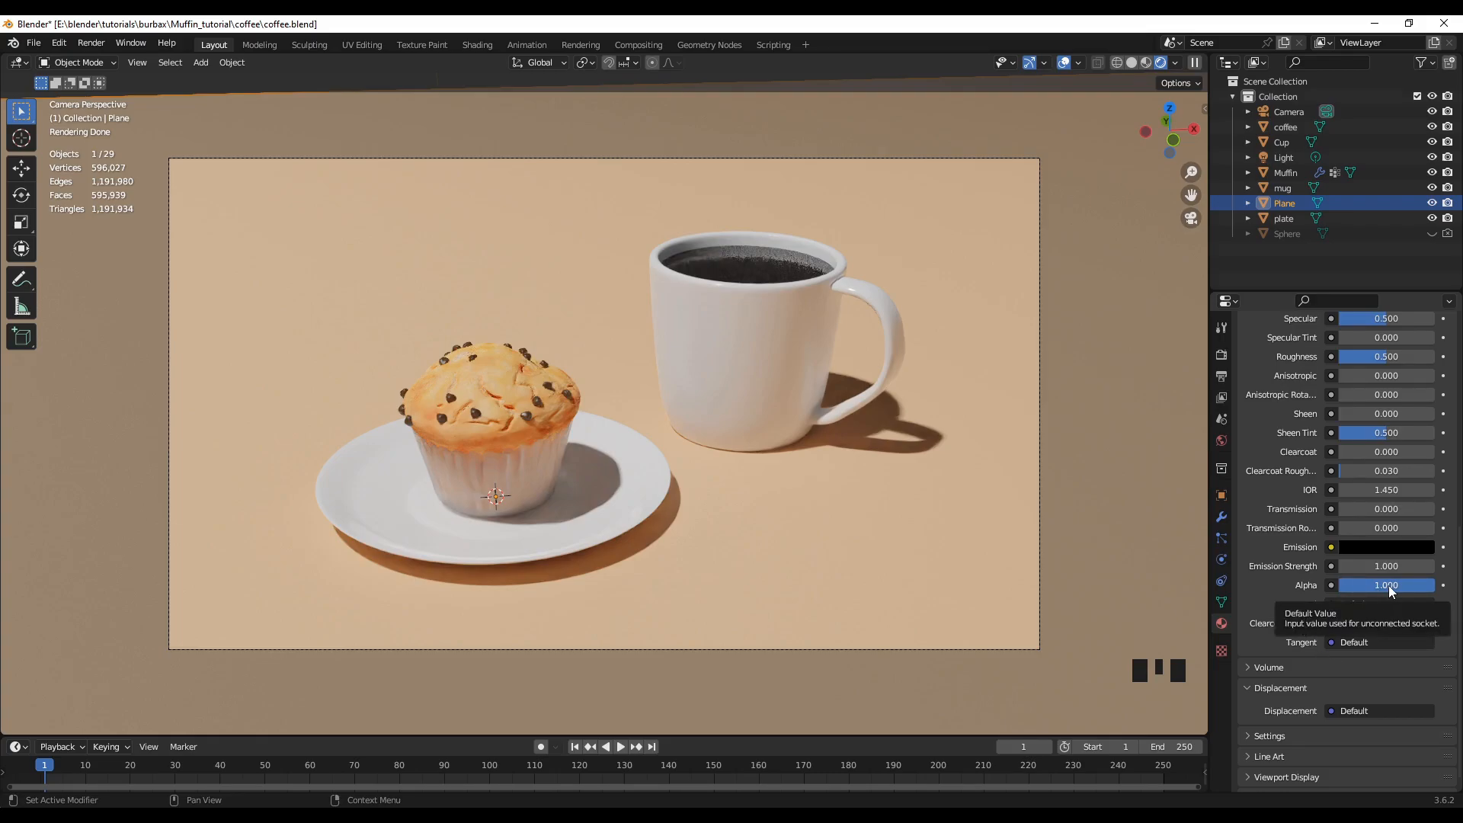
- Adjust the coffee material to Alpha 0.677 and Transmission 0.110
click(762, 267)
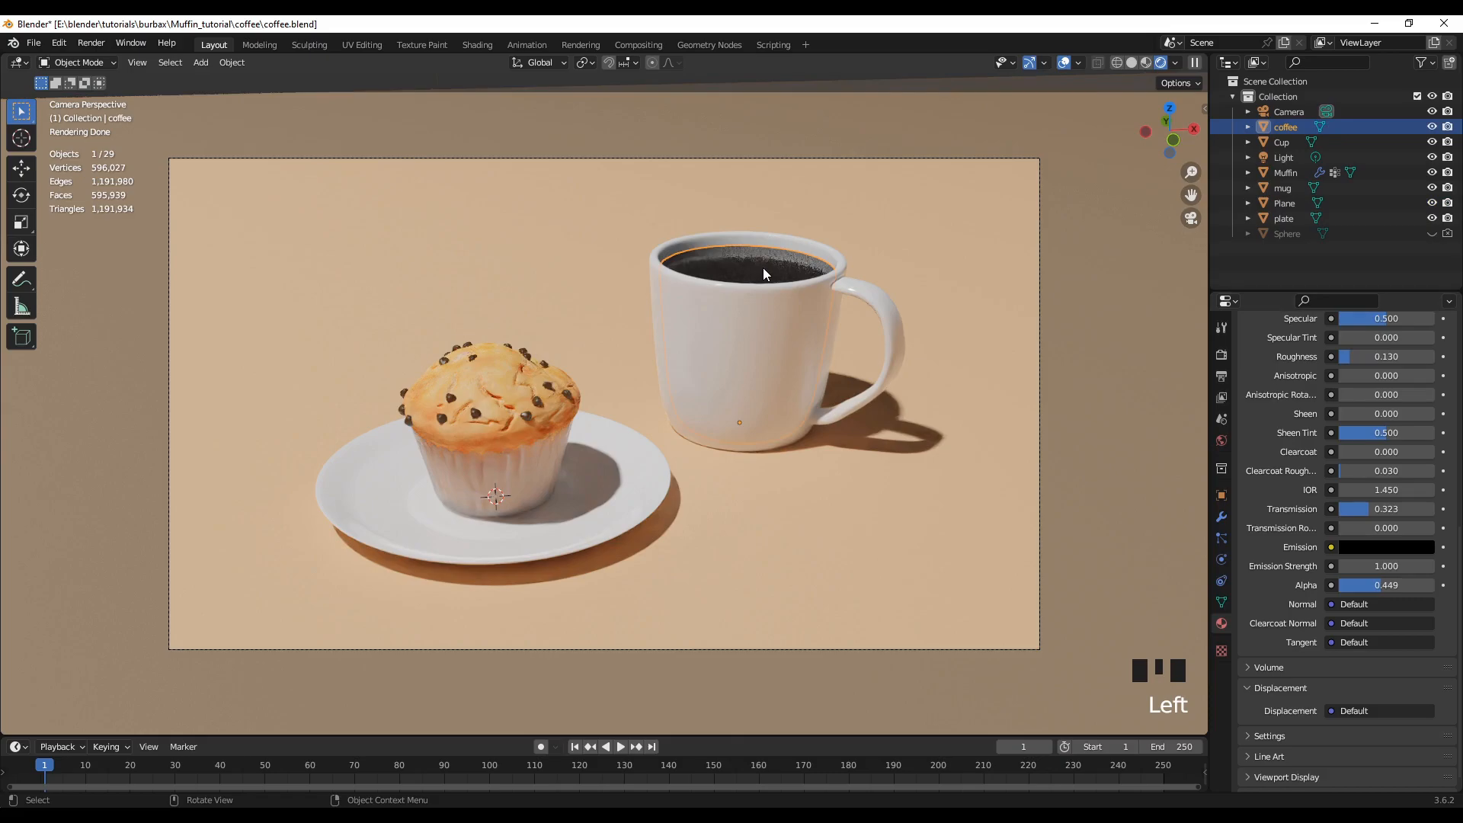
drag(1374, 584, 1402, 584)
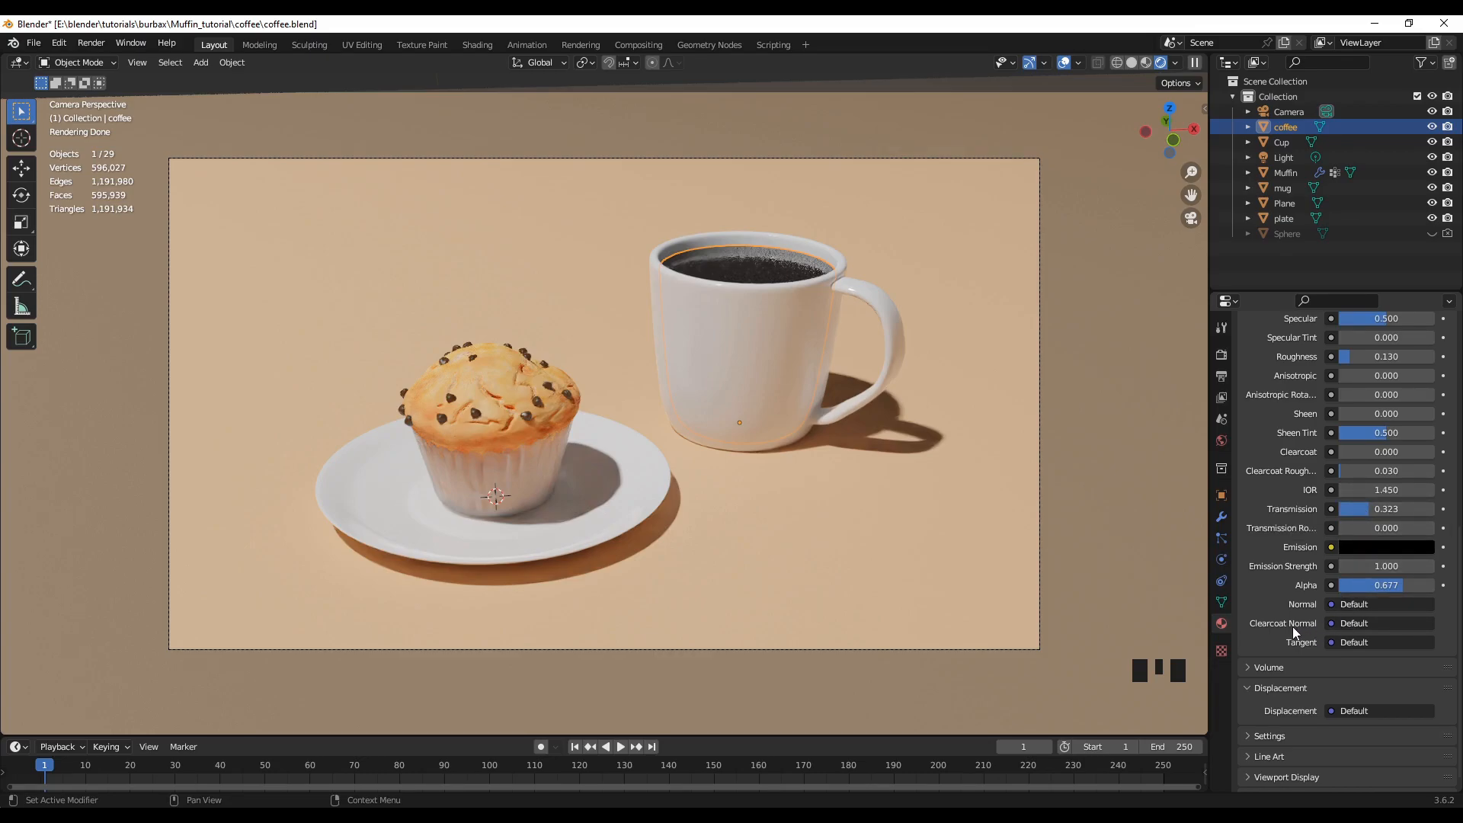
drag(1364, 509, 1350, 518)
drag(1354, 510, 1335, 511)
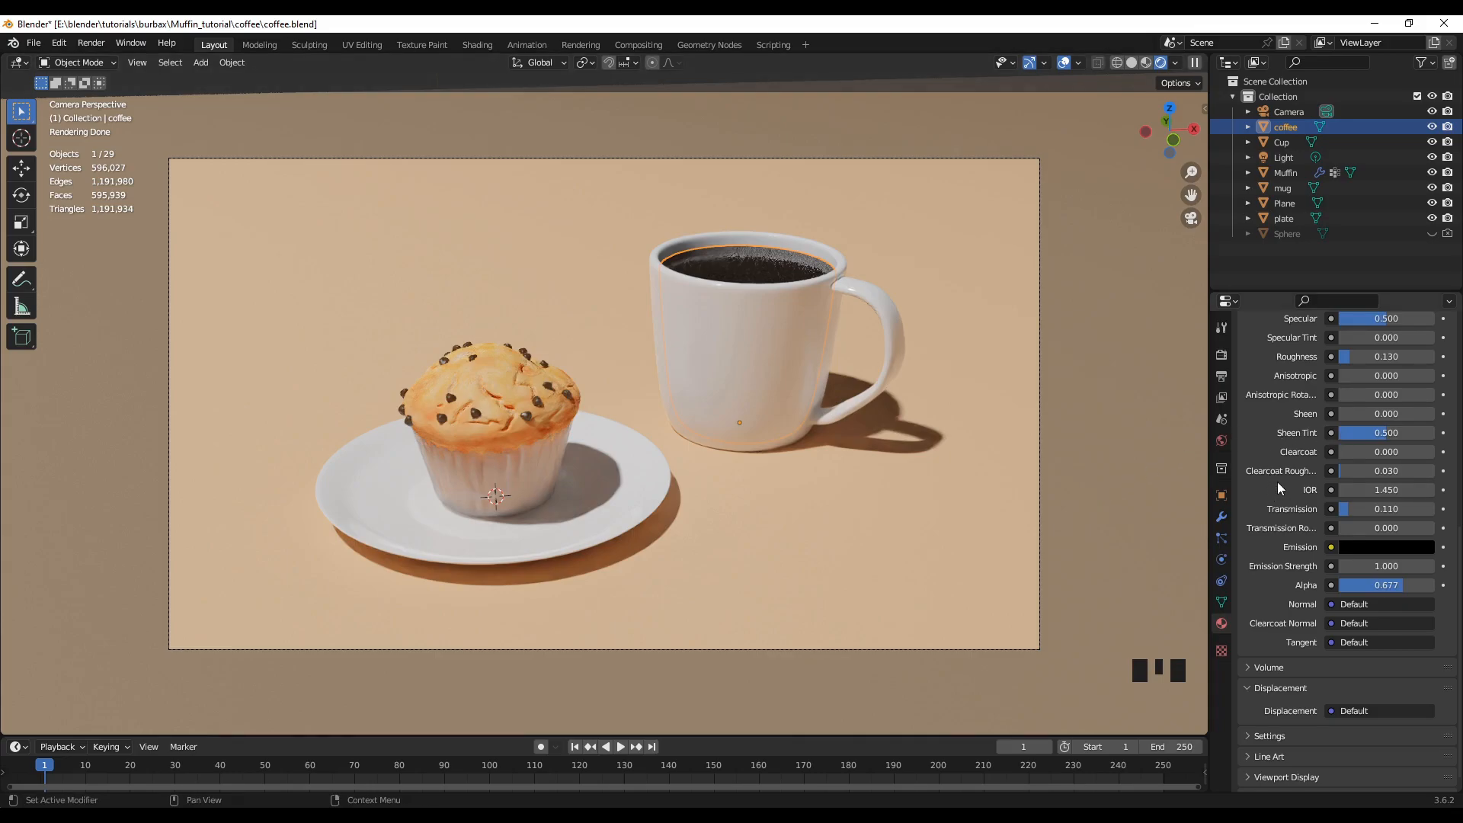
- Deselect the coffee, examine its rendered surface close up from around the mug and go back to the camera view
click(1099, 318)
middle_drag(675, 435, 688, 572)
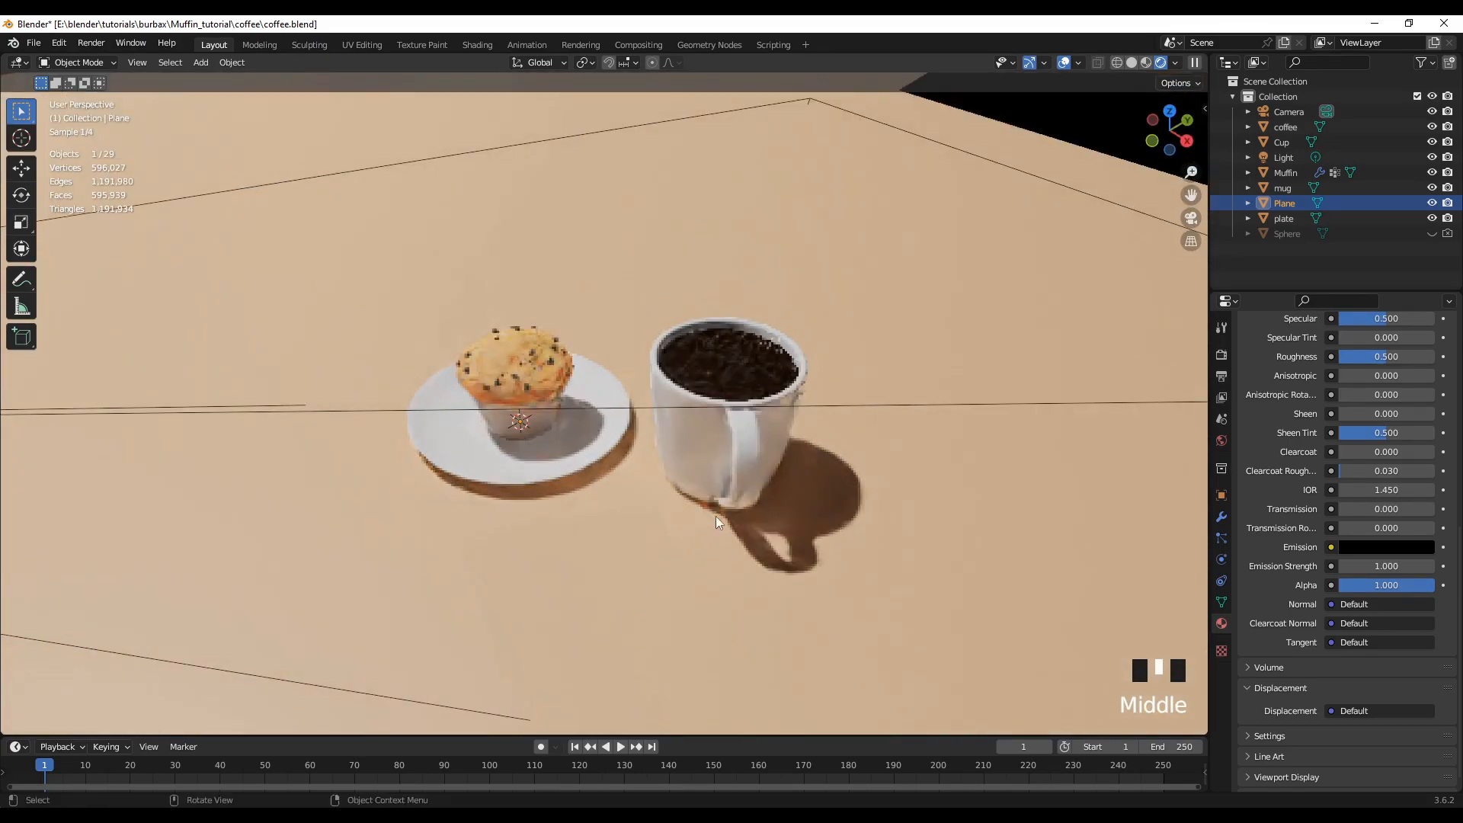
scroll(724, 506, up, 2)
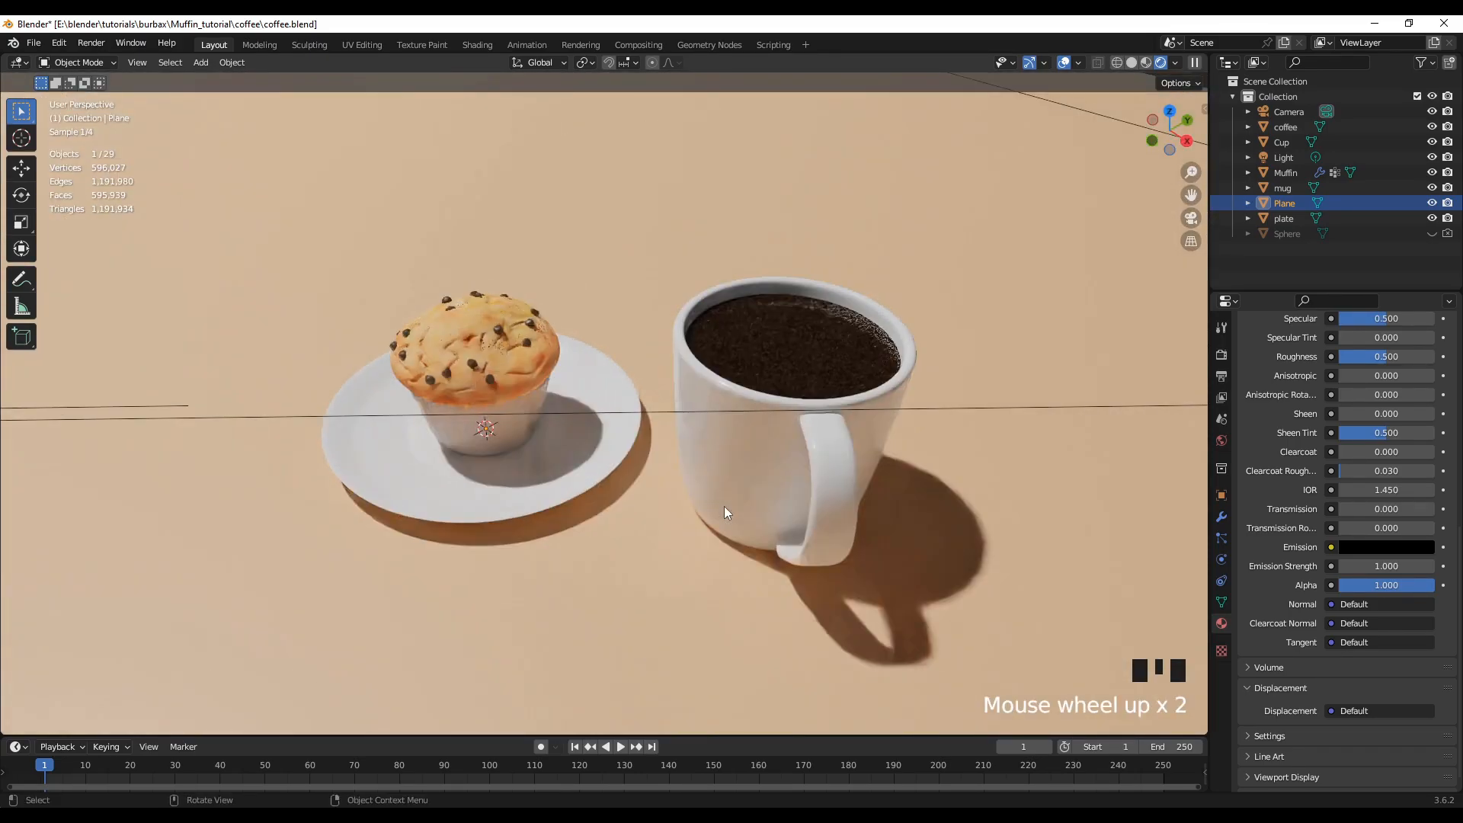
scroll(786, 382, up, 1)
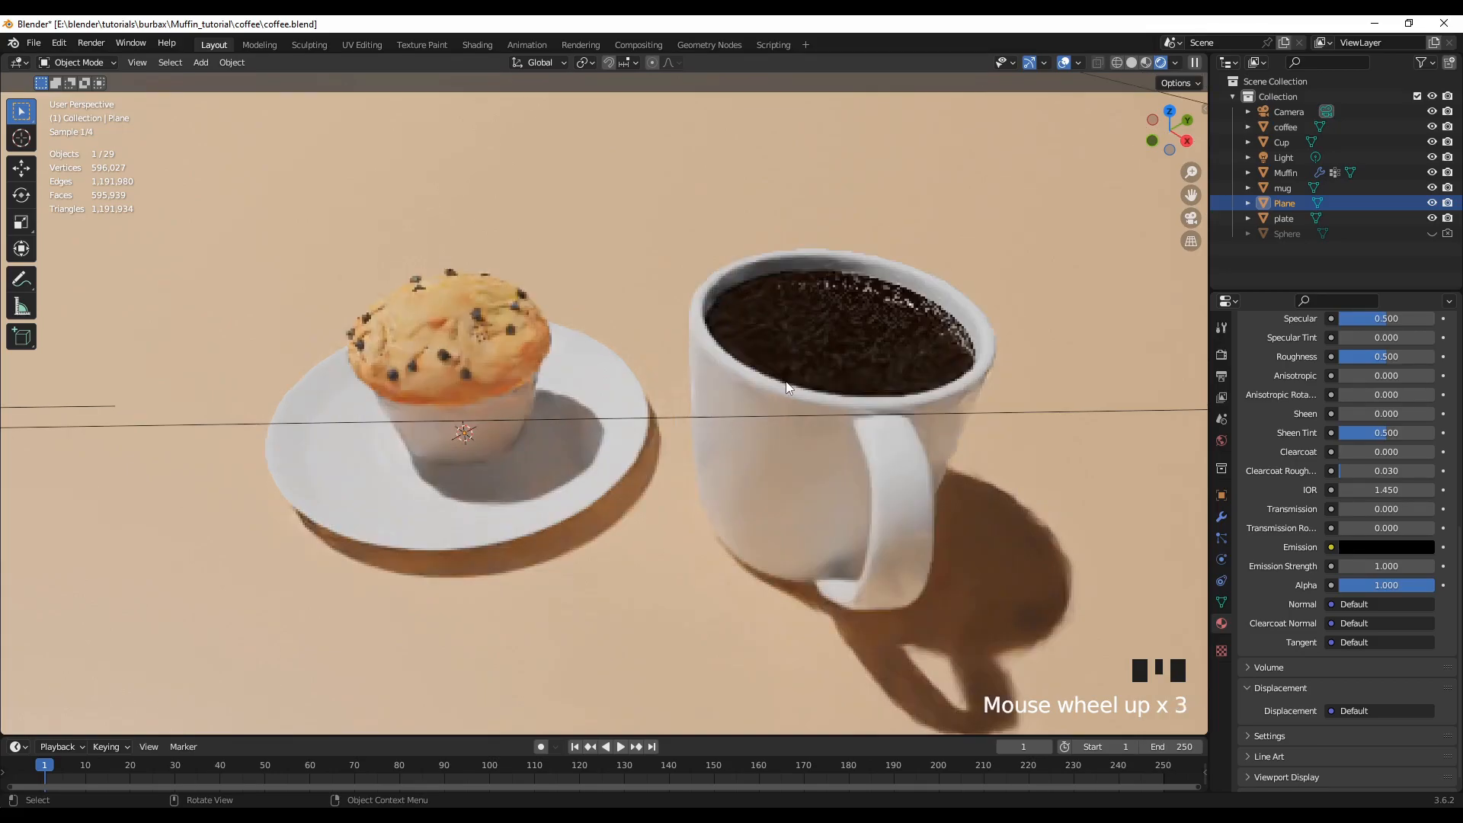
middle_drag(736, 431, 638, 456)
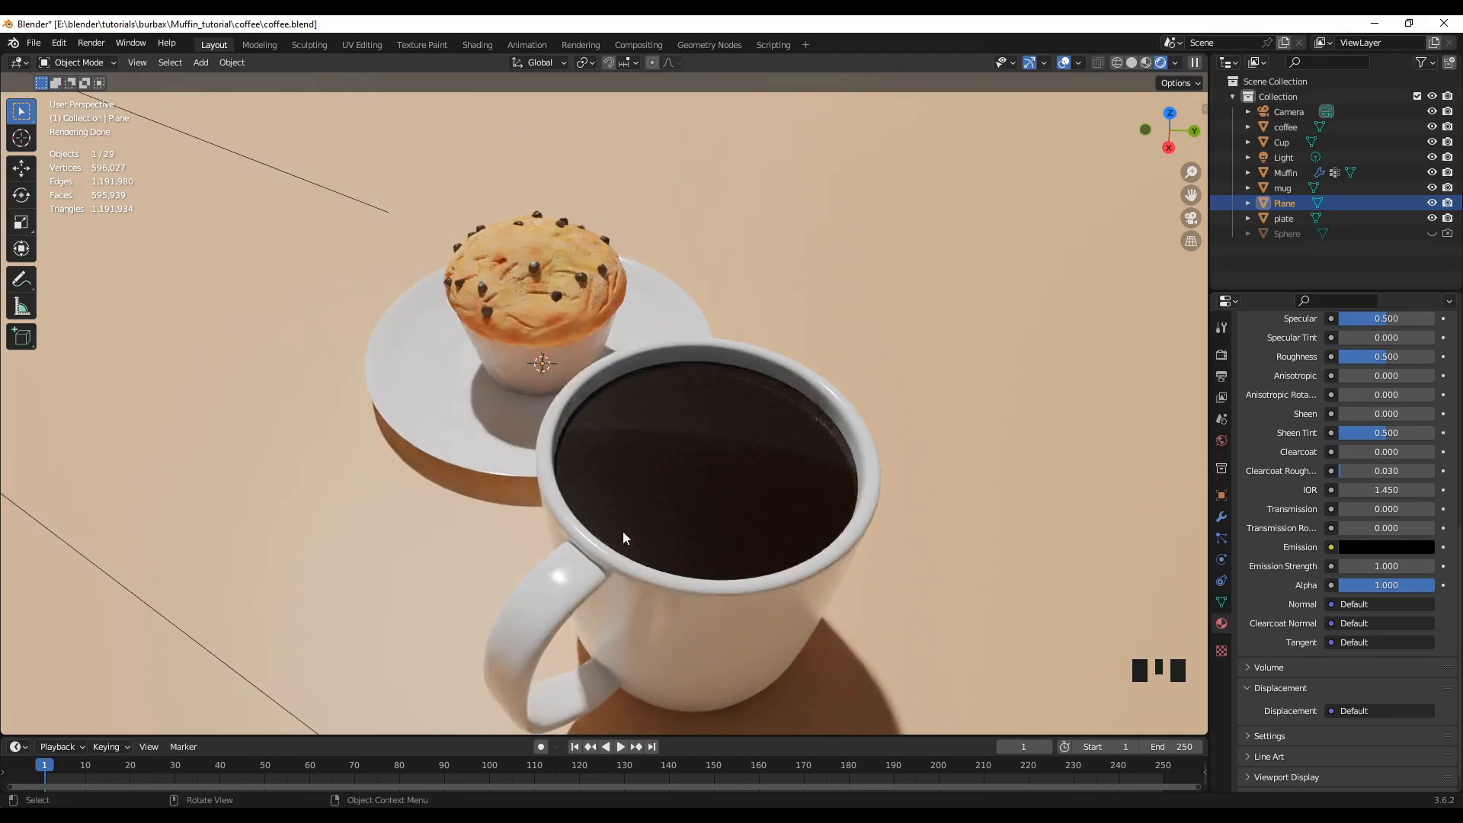
middle_drag(884, 610, 834, 599)
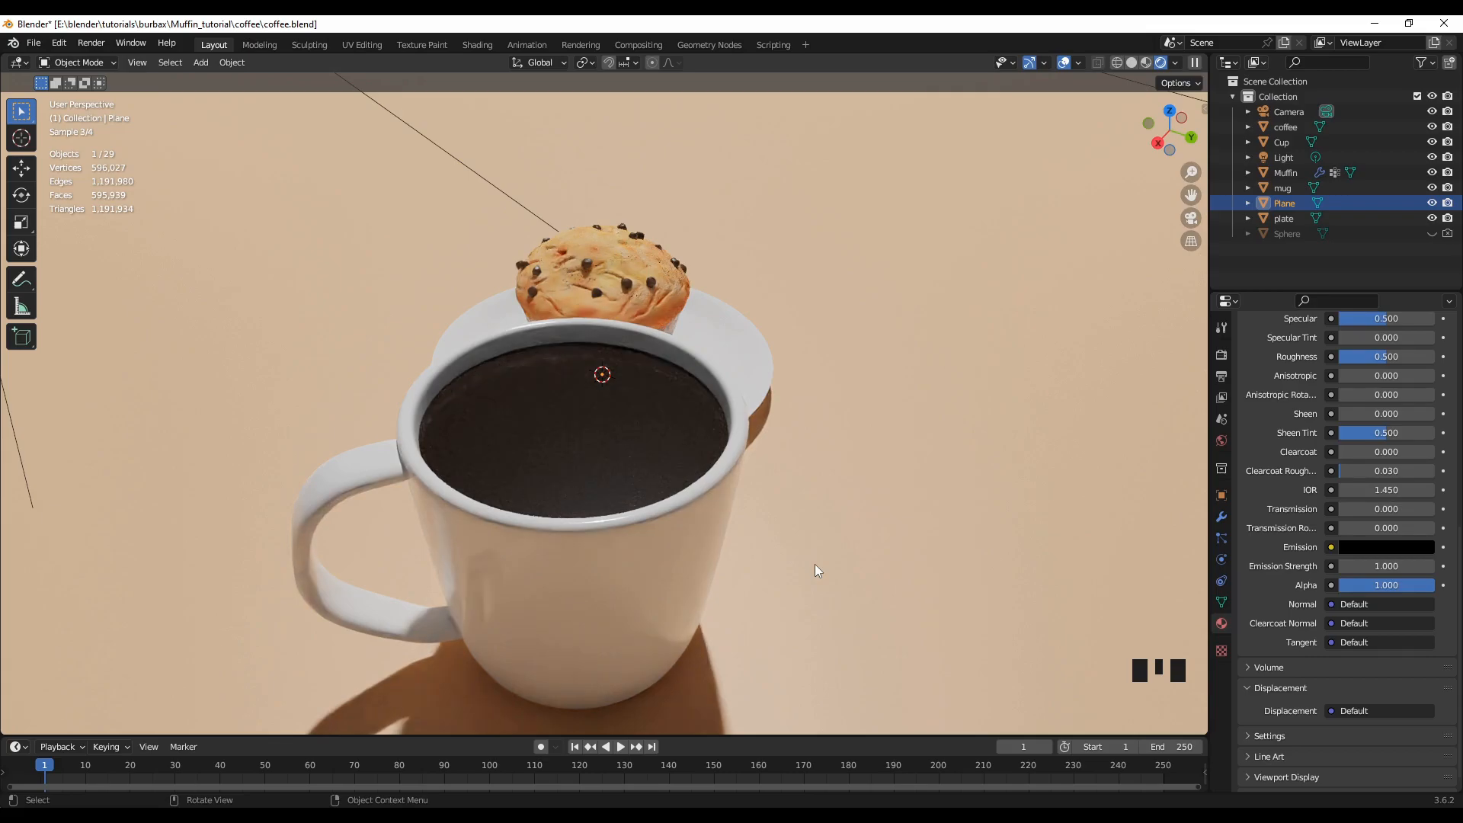
key(KP_0)
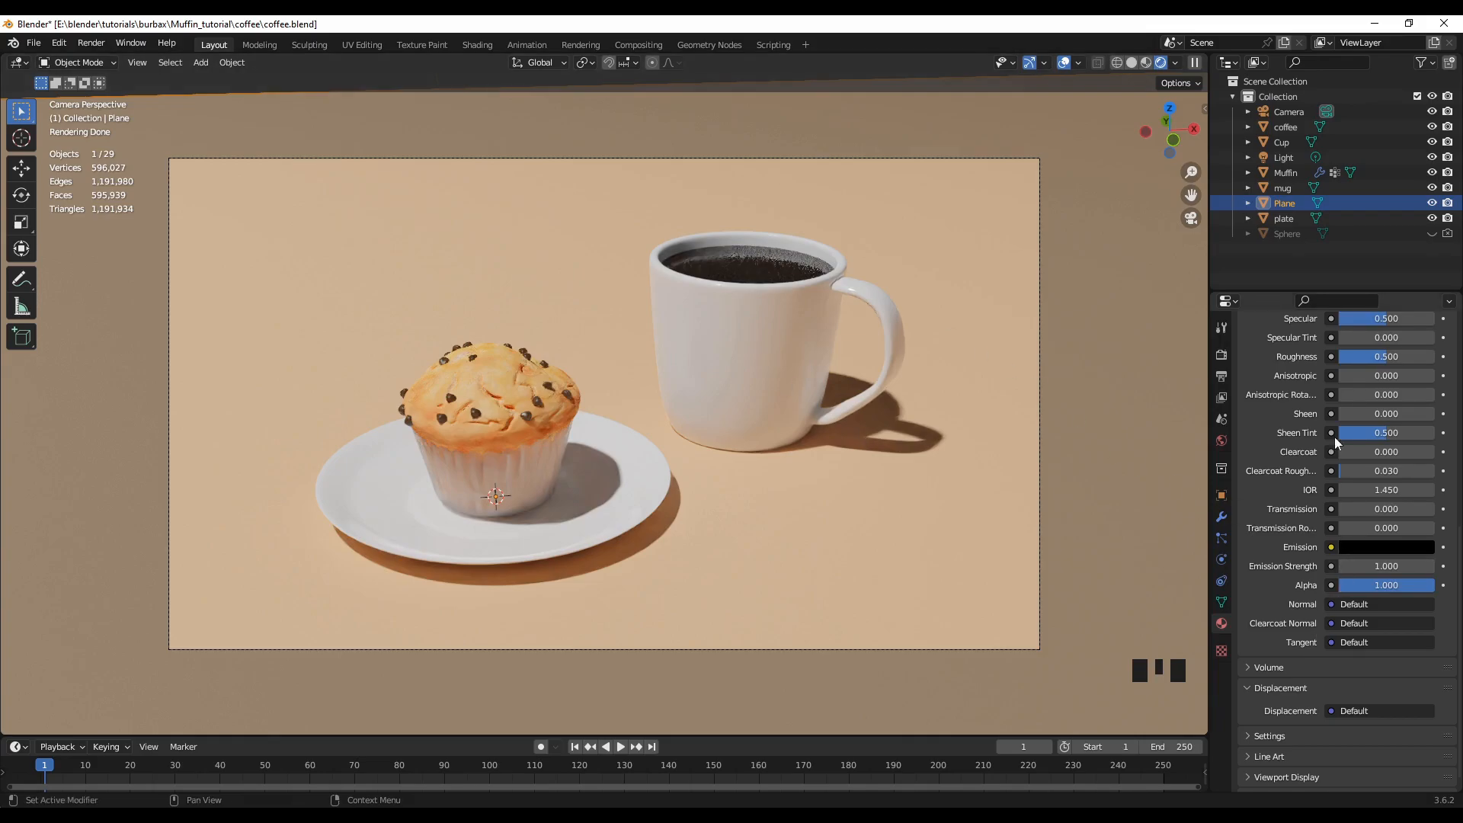
scroll(1341, 510, up, 18)
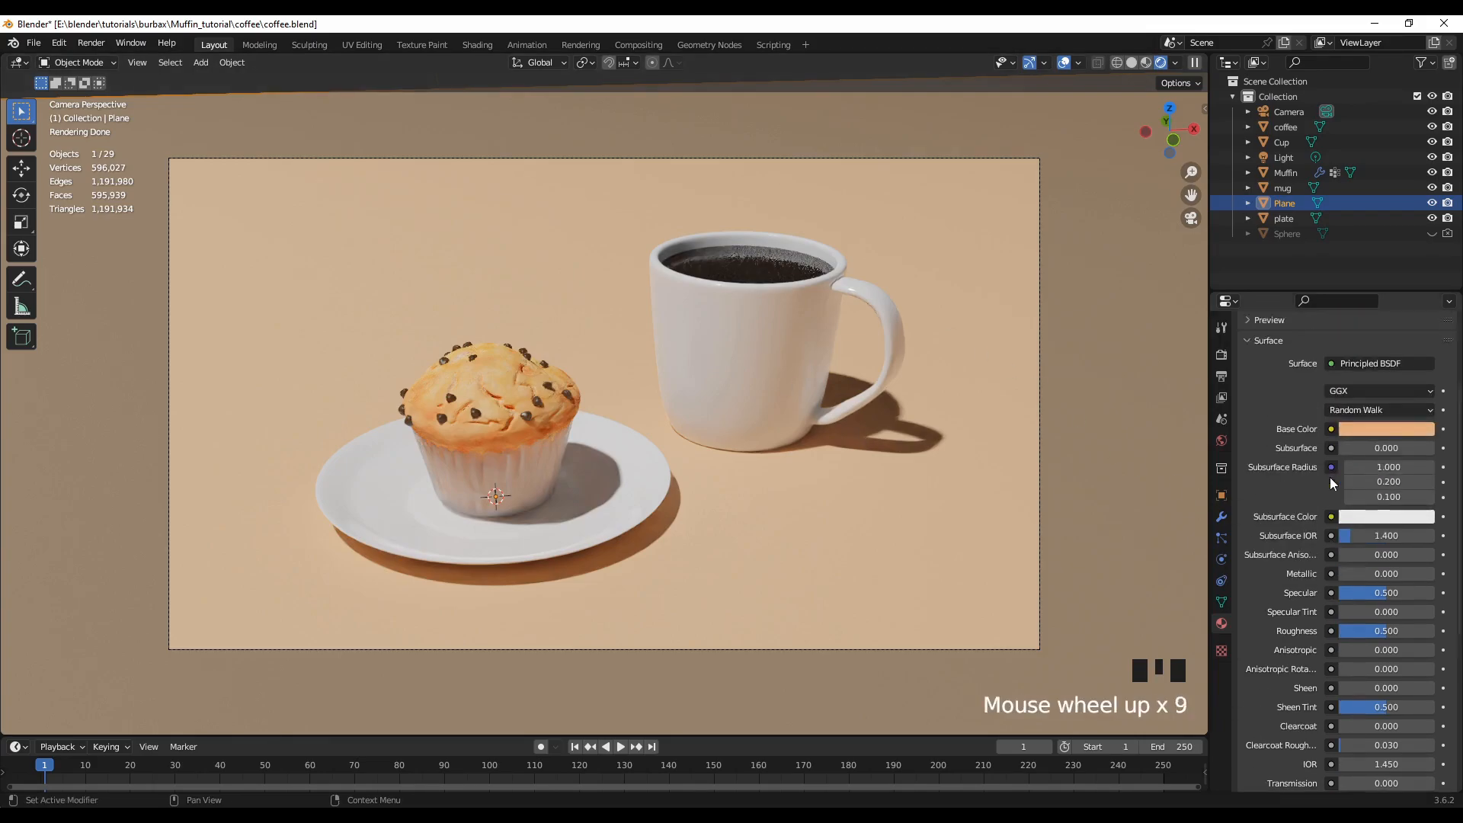
- Inspect the base colour settings of the background plane's material and the coffee material
scroll(1329, 477, up, 3)
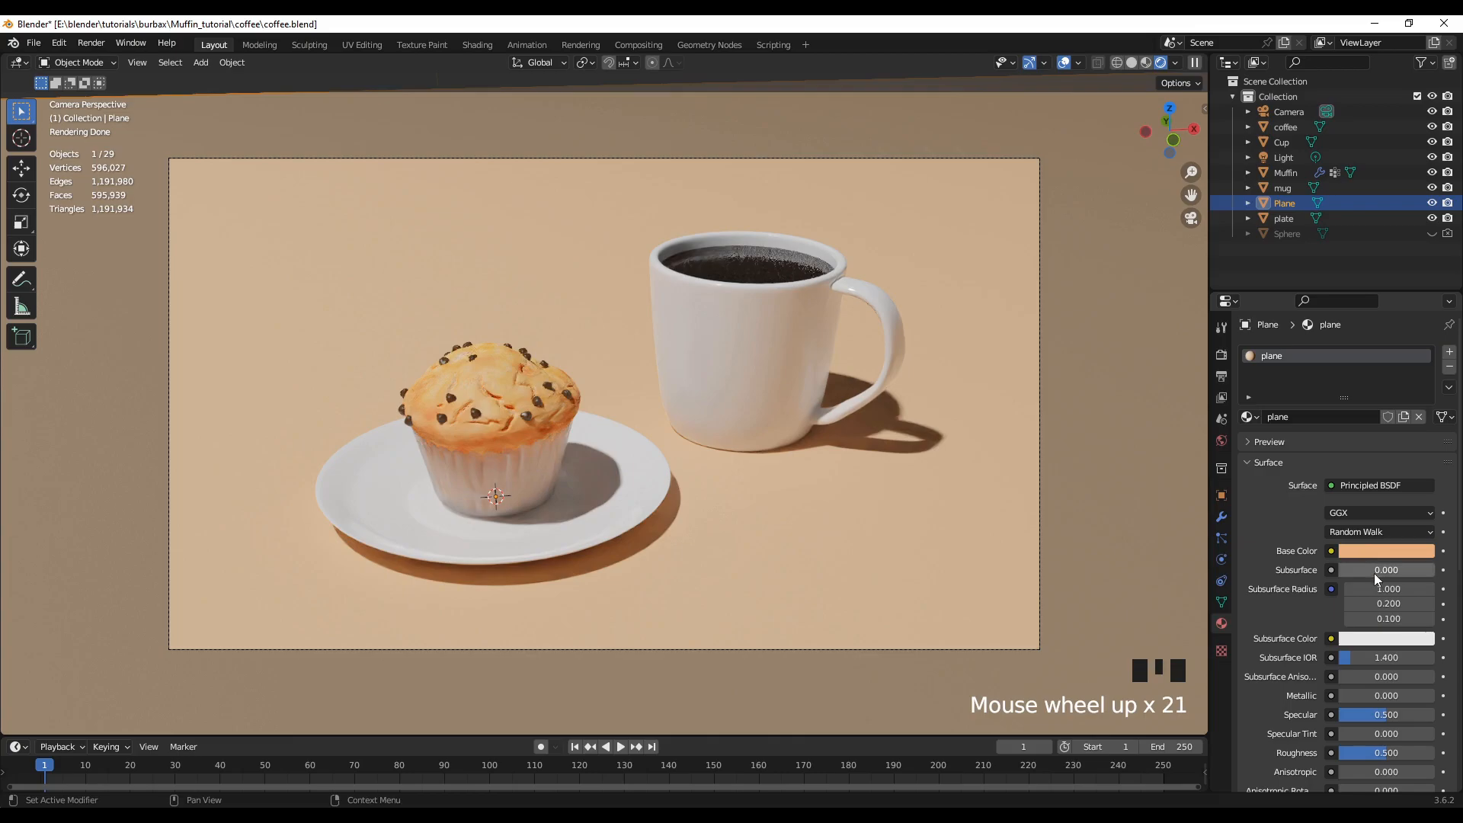
click(1370, 551)
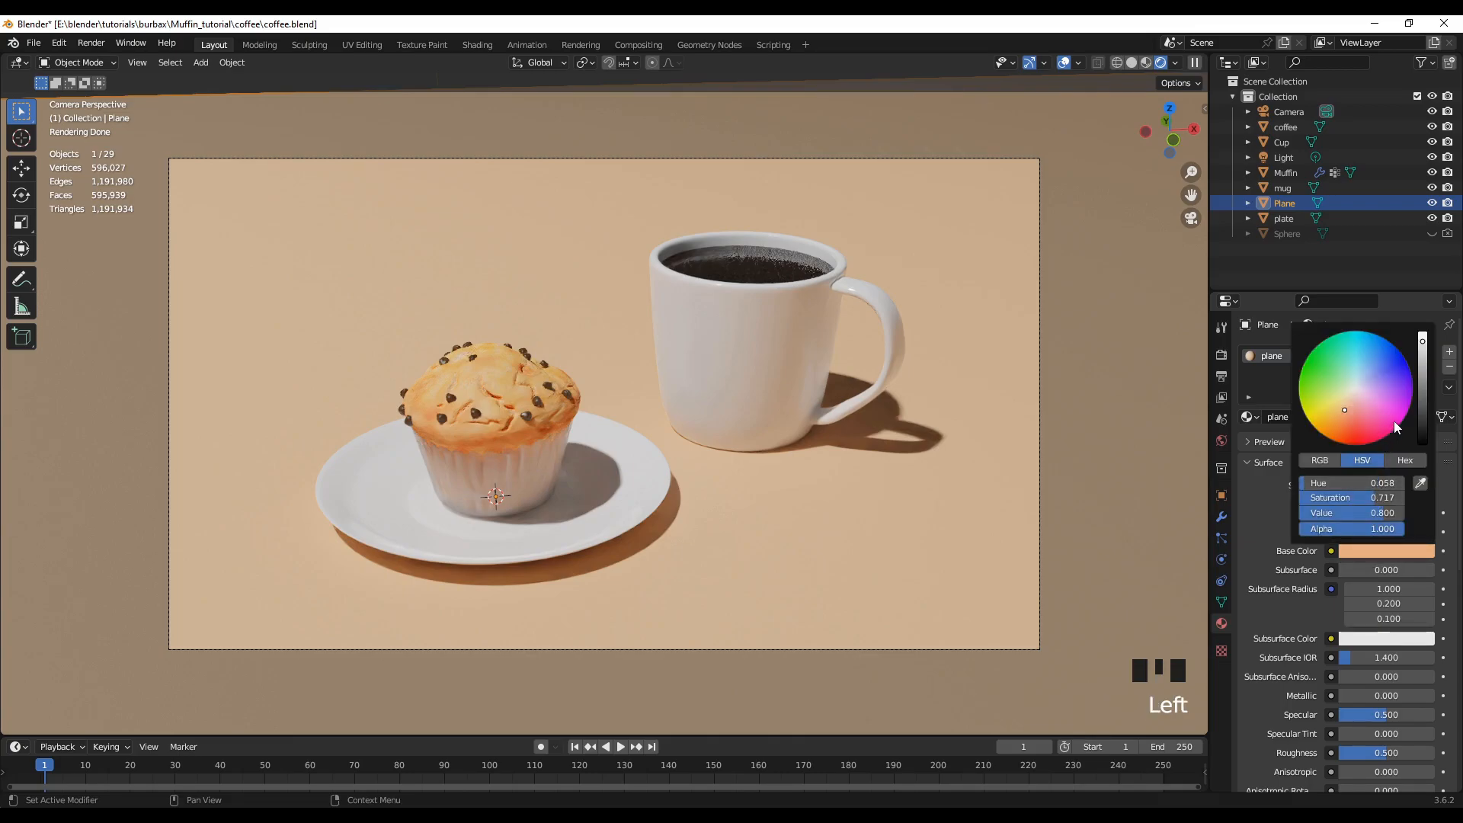
click(738, 266)
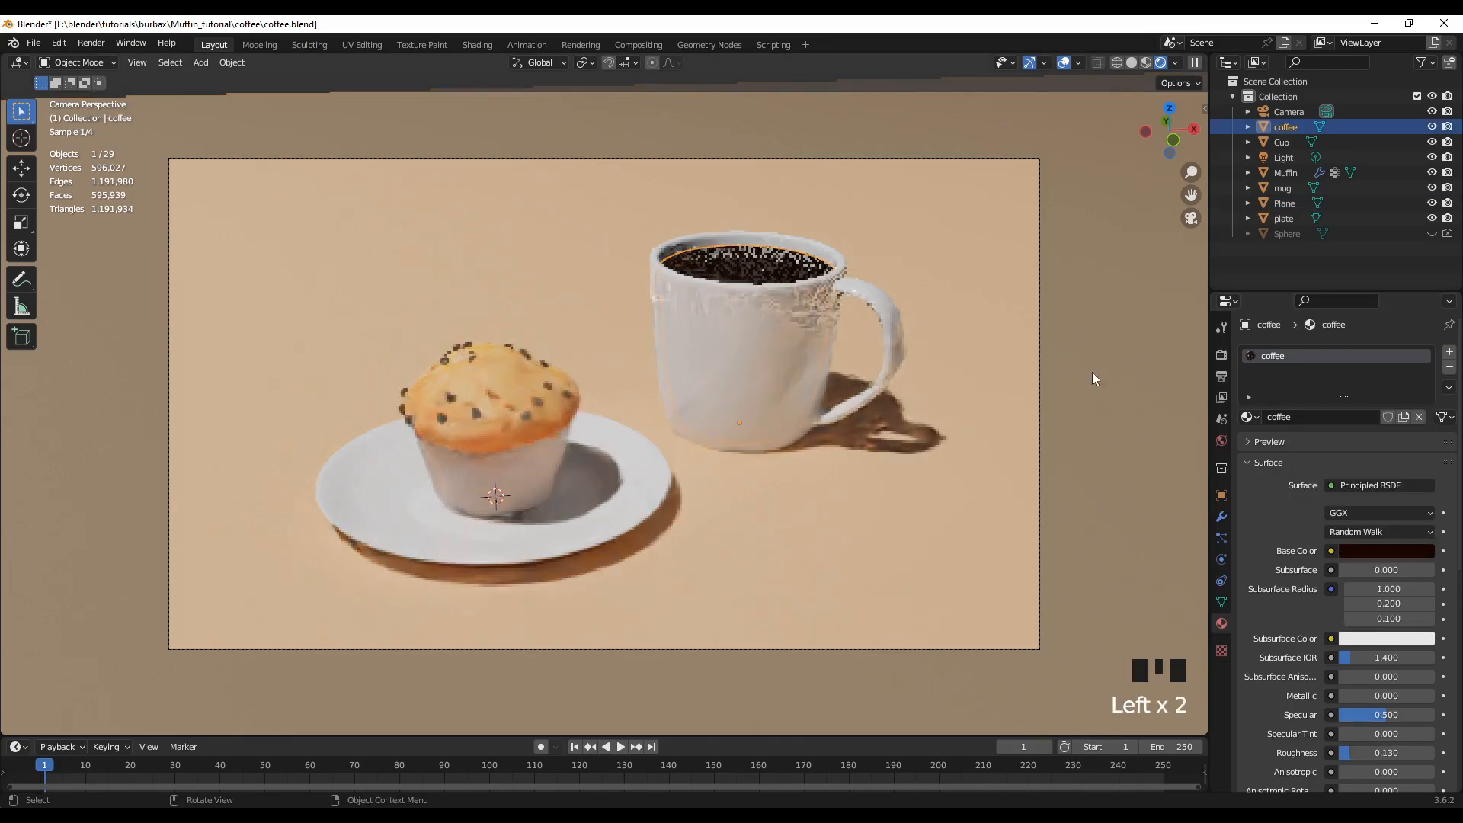
click(1378, 550)
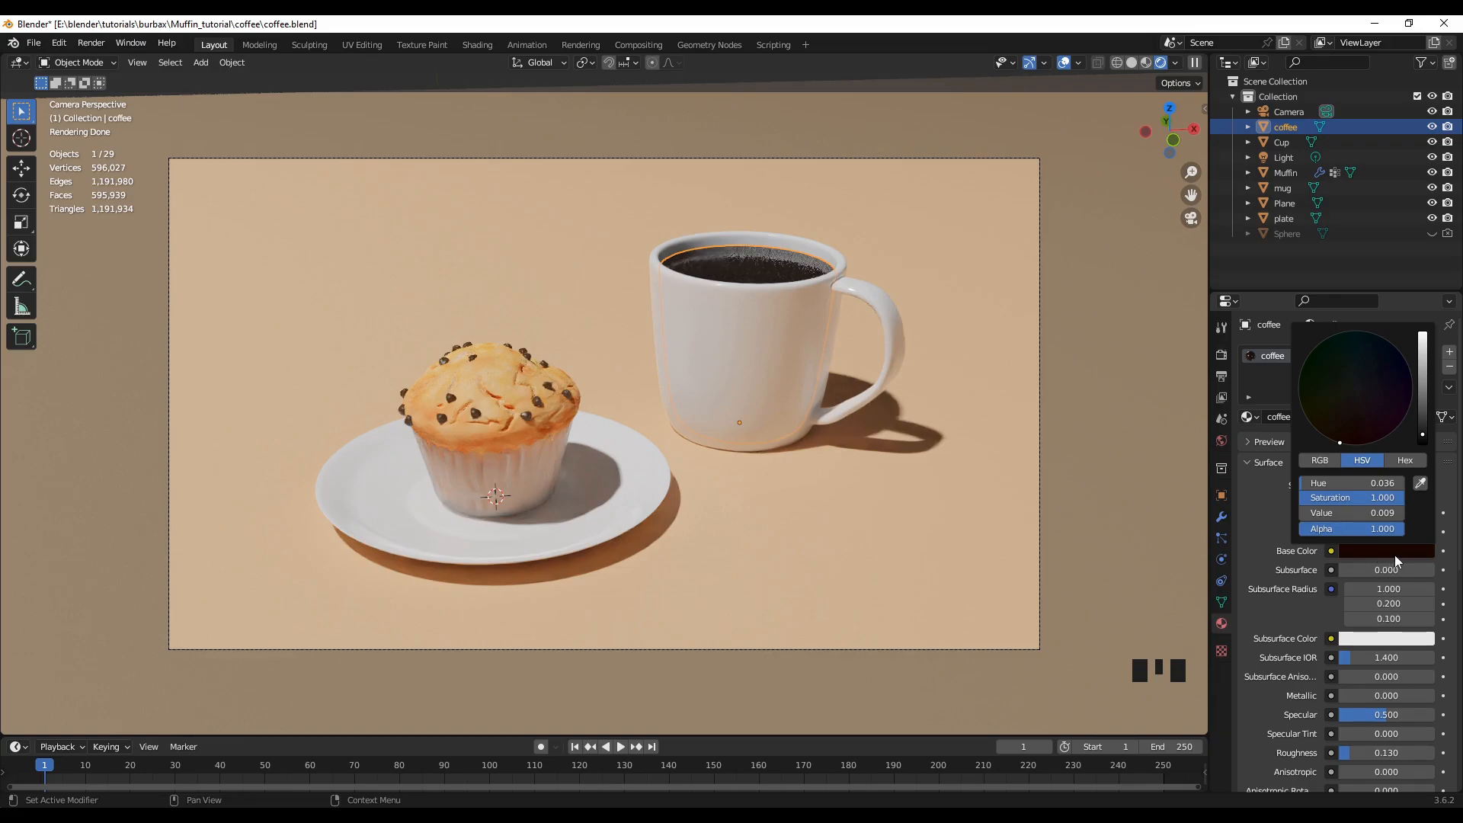
click(1127, 483)
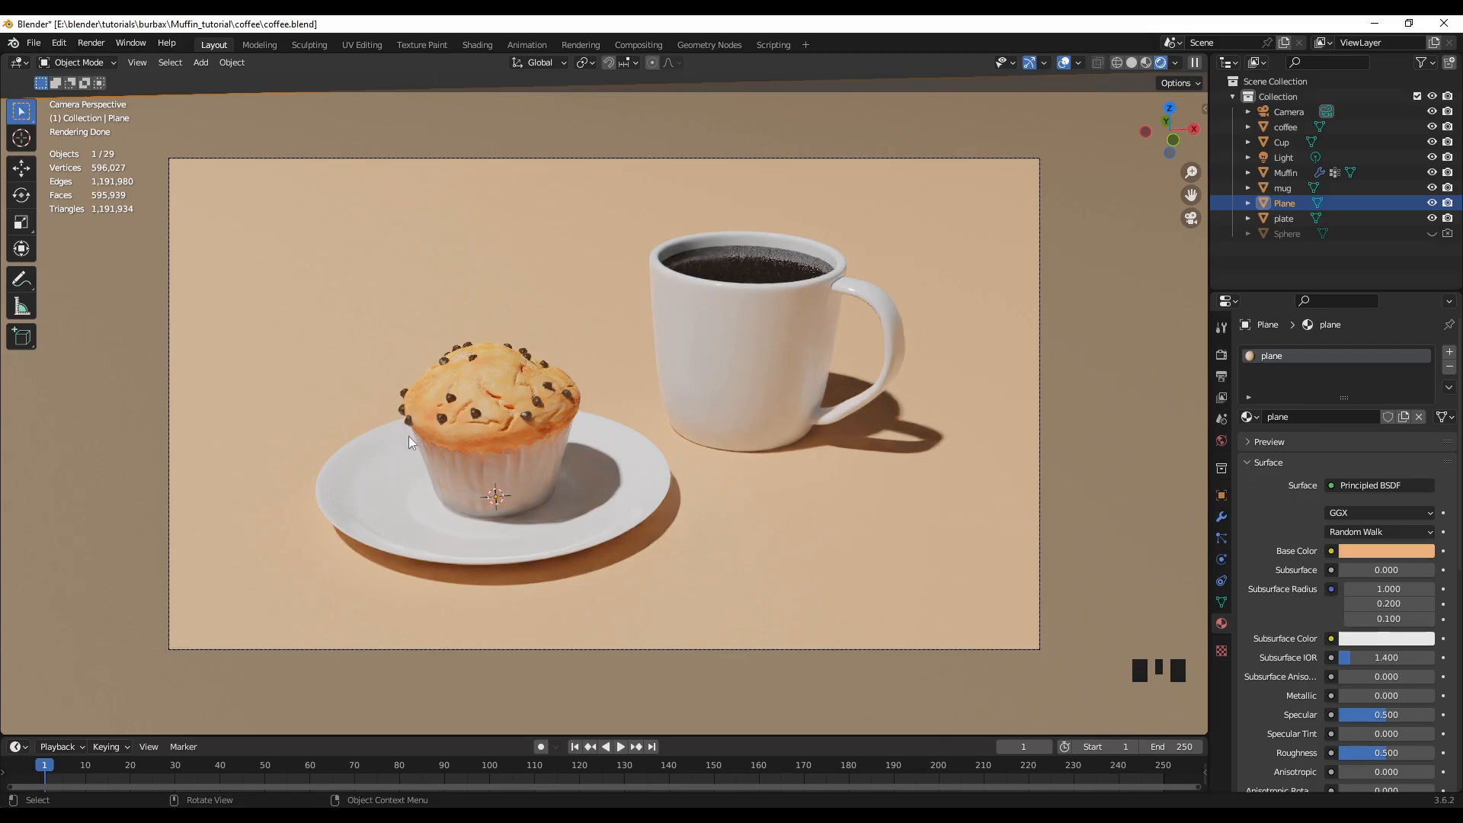
- Unhide the Sphere chocolate chip beside the plate and scale it up uniformly by 1.370
scroll(416, 448, up, 2)
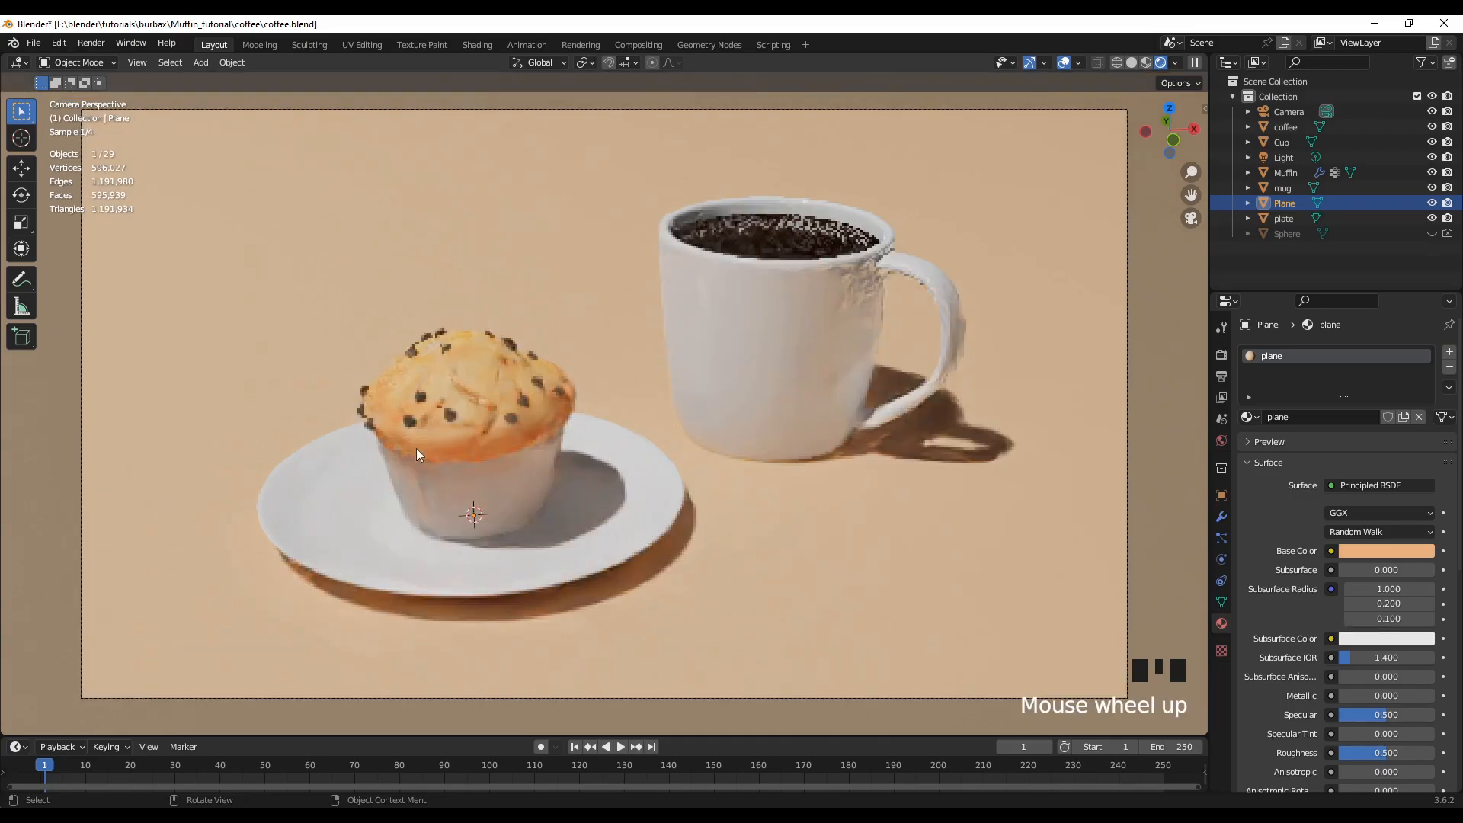
scroll(416, 448, down, 1)
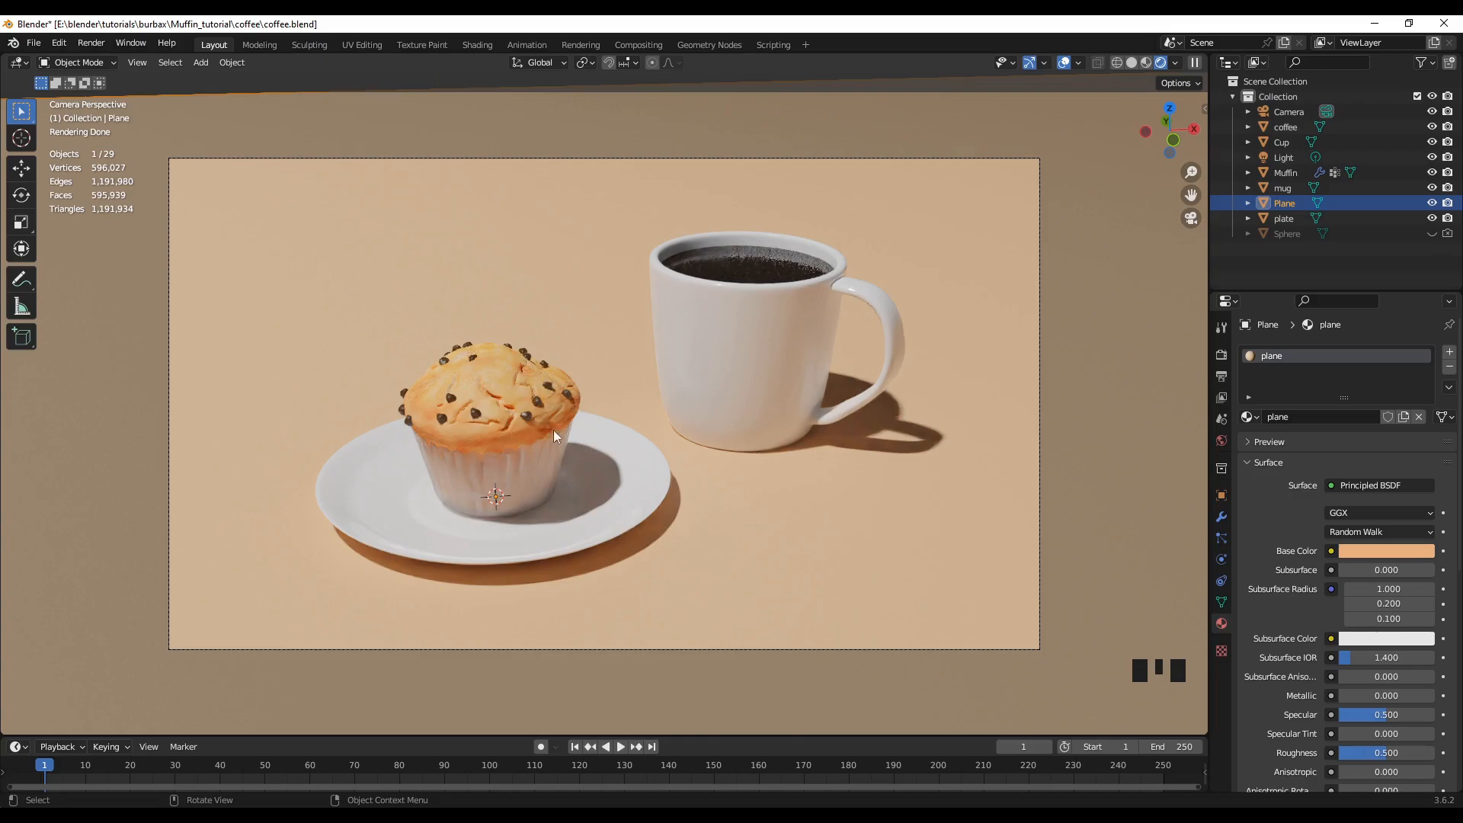
click(1431, 233)
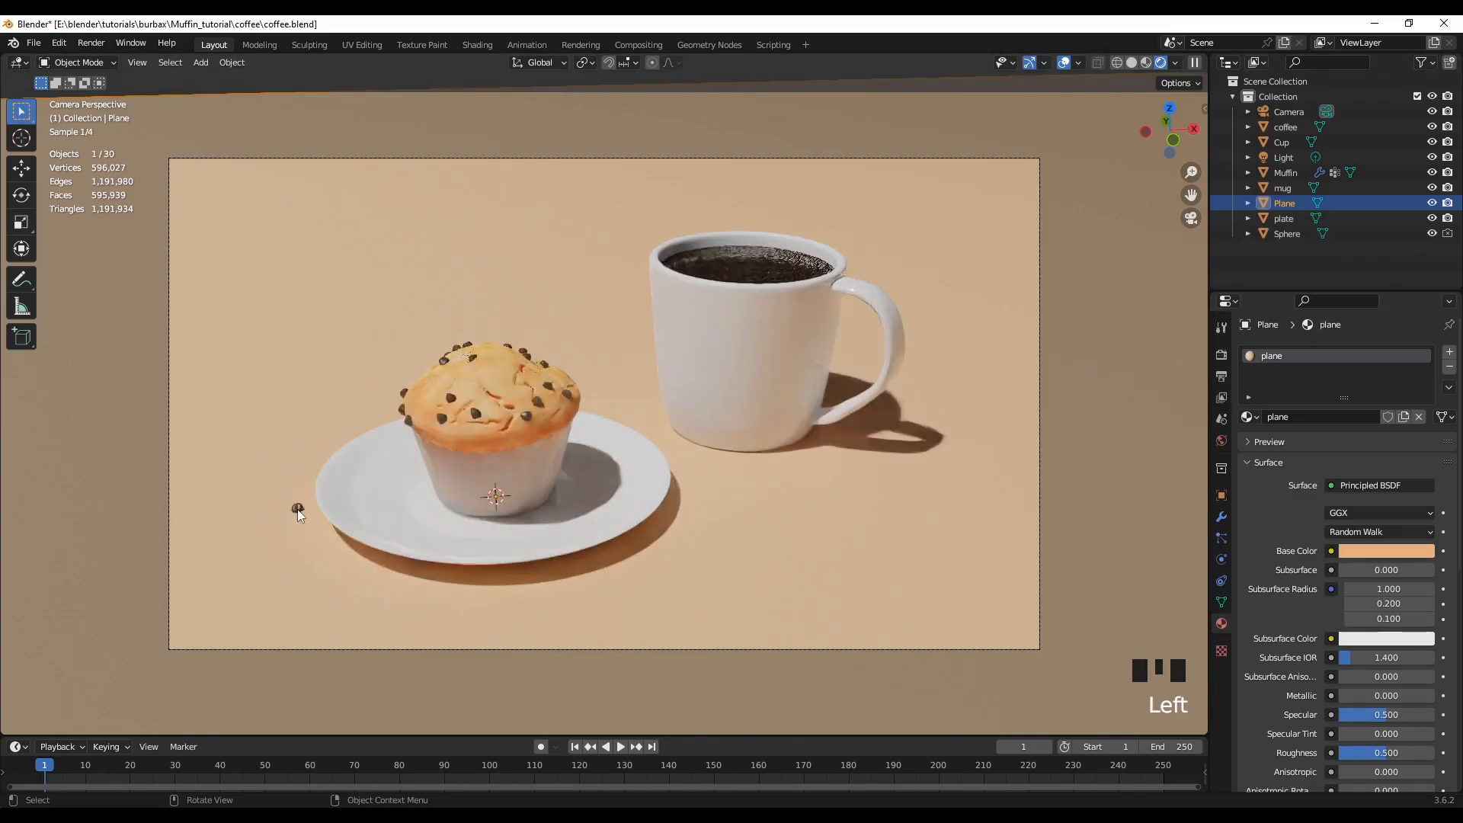
click(297, 509)
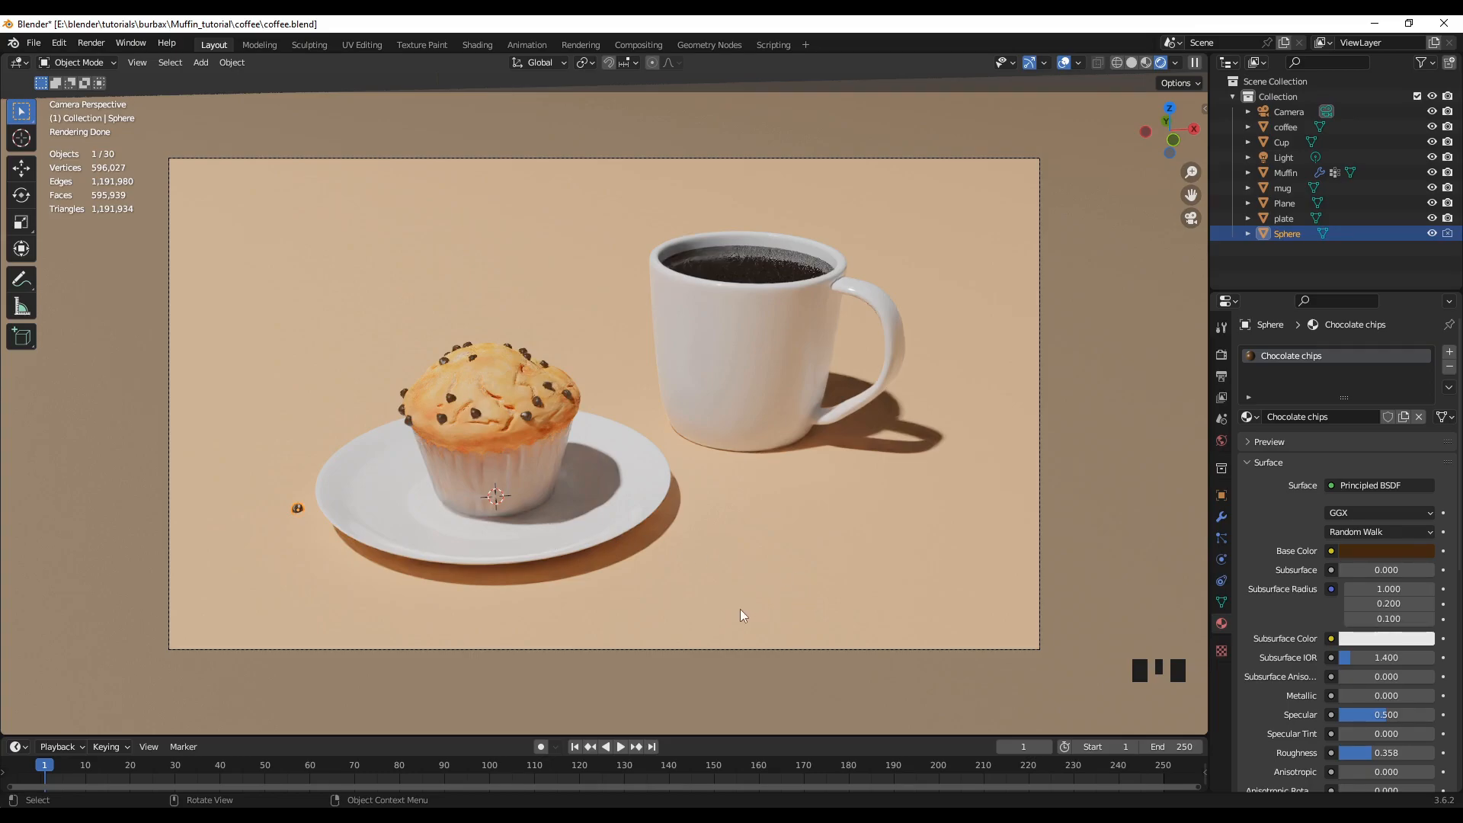
key(s)
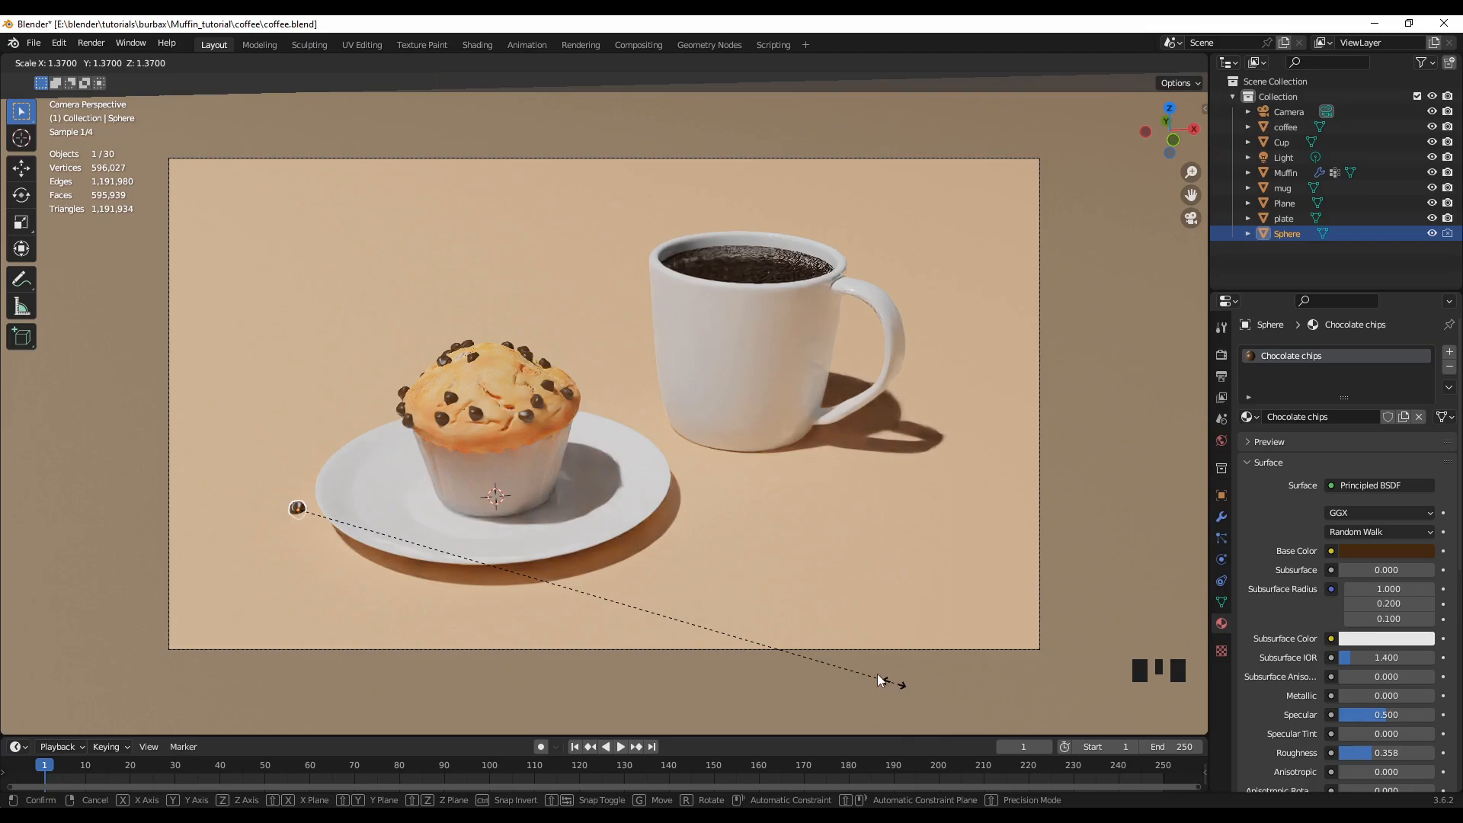
click(793, 596)
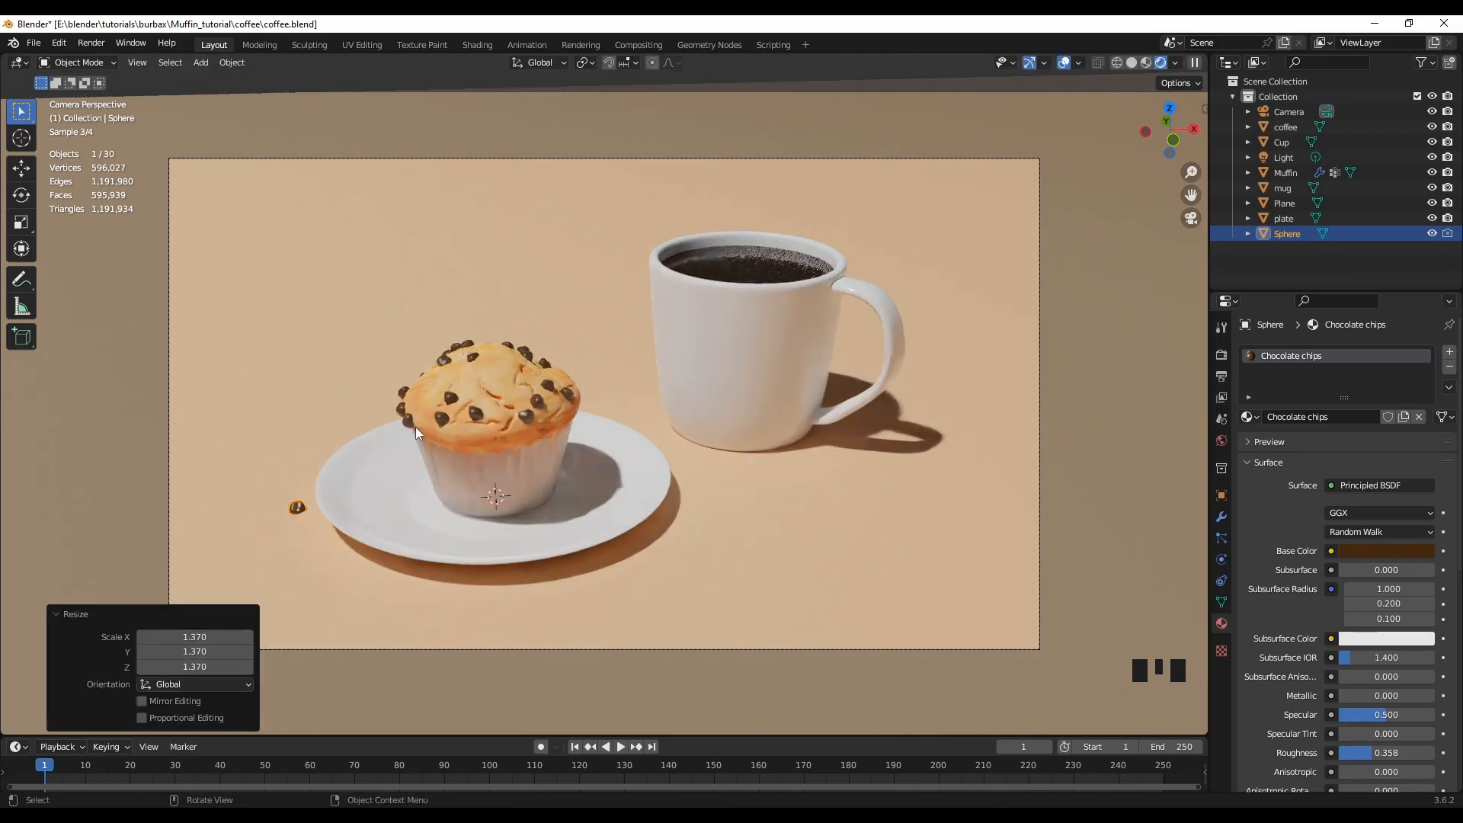
scroll(414, 427, up, 1)
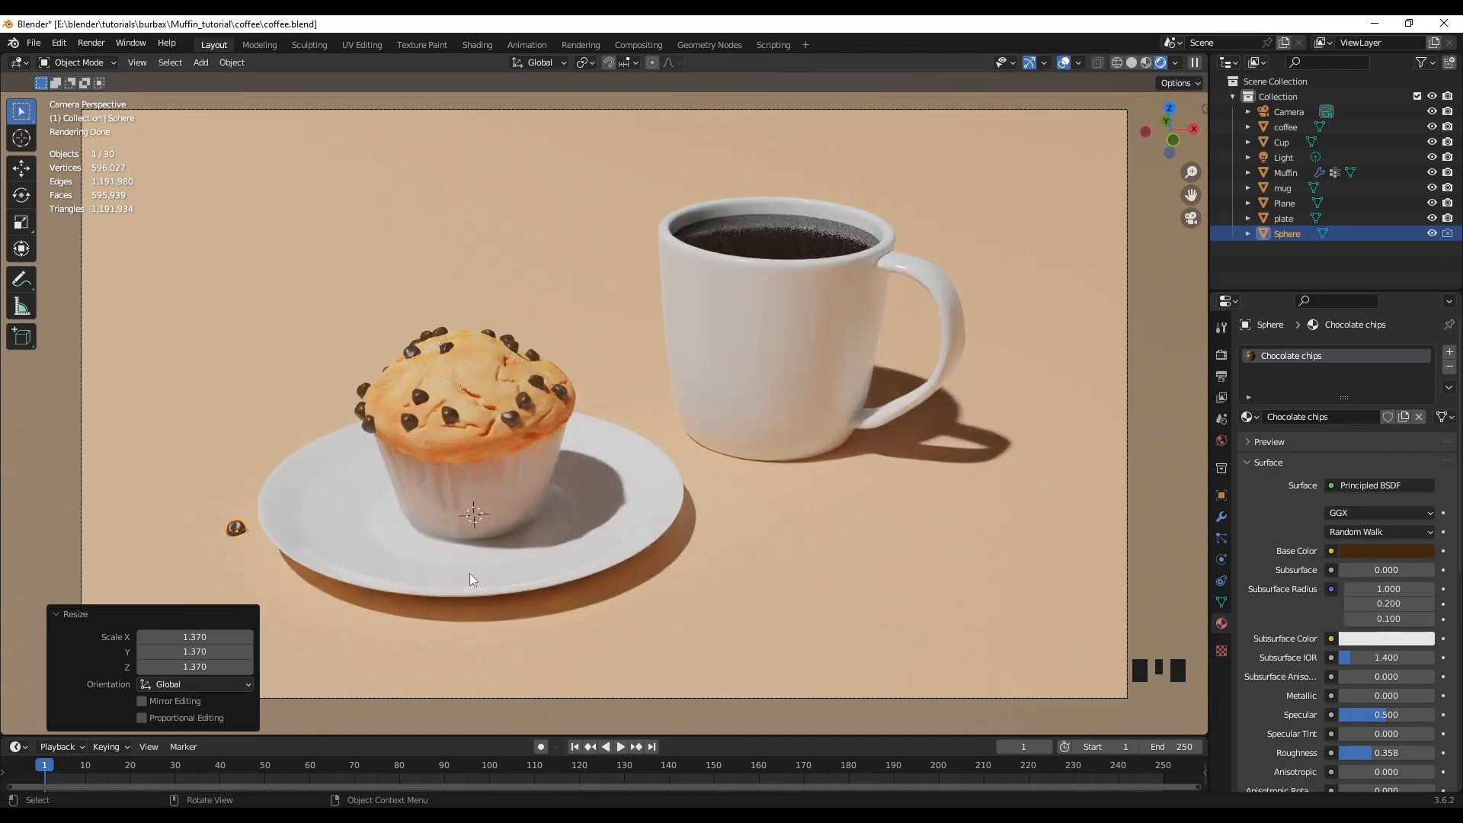
- Switch to Solid shading and examine the size and placement of the muffin's chocolate chips from several angles
click(1132, 62)
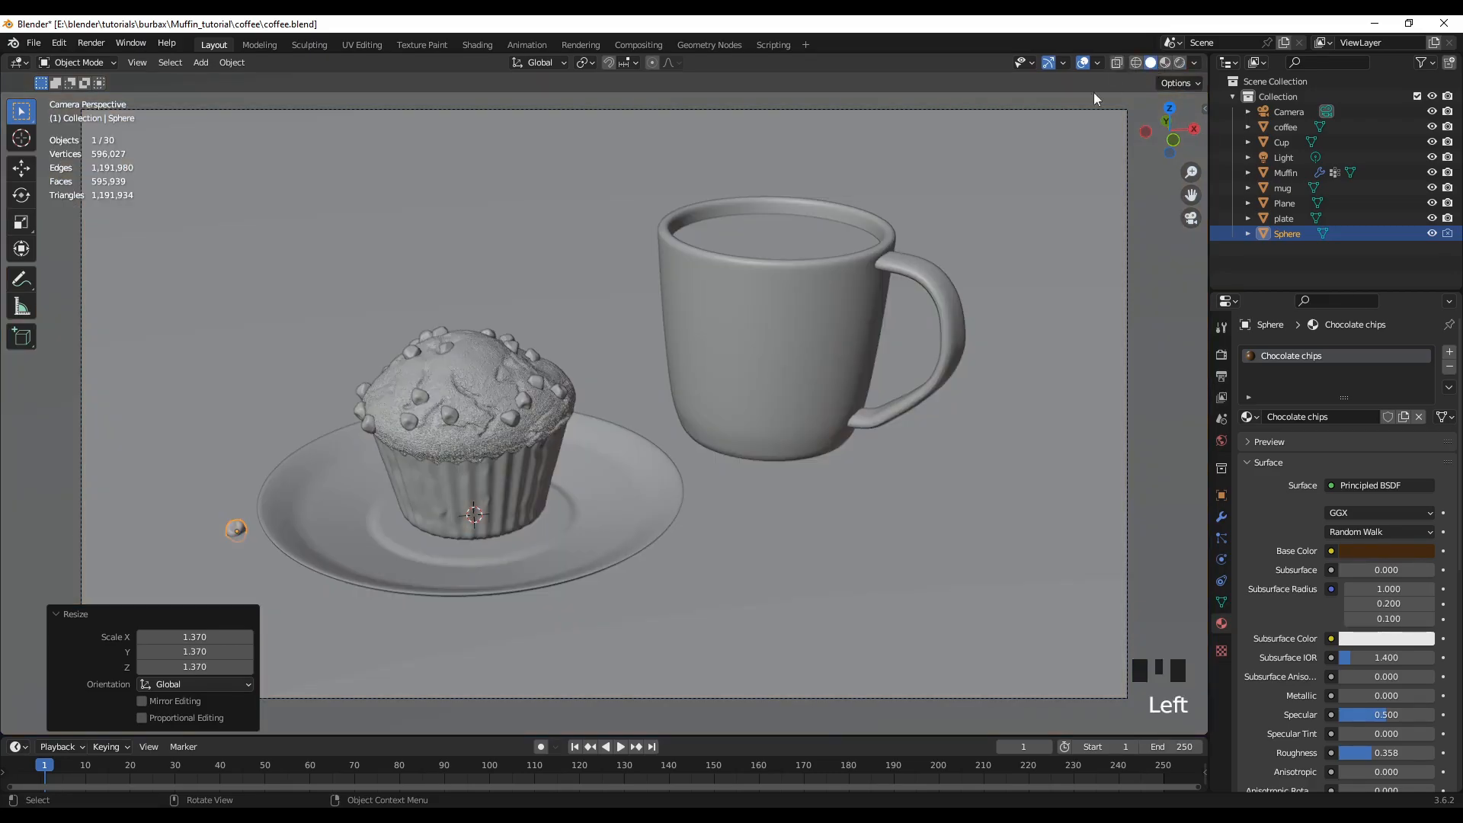
mouse_move(552, 415)
middle_down()
mouse_move(489, 494)
mouse_move(503, 480)
mouse_move(559, 571)
middle_up()
scroll(503, 480, up, 4)
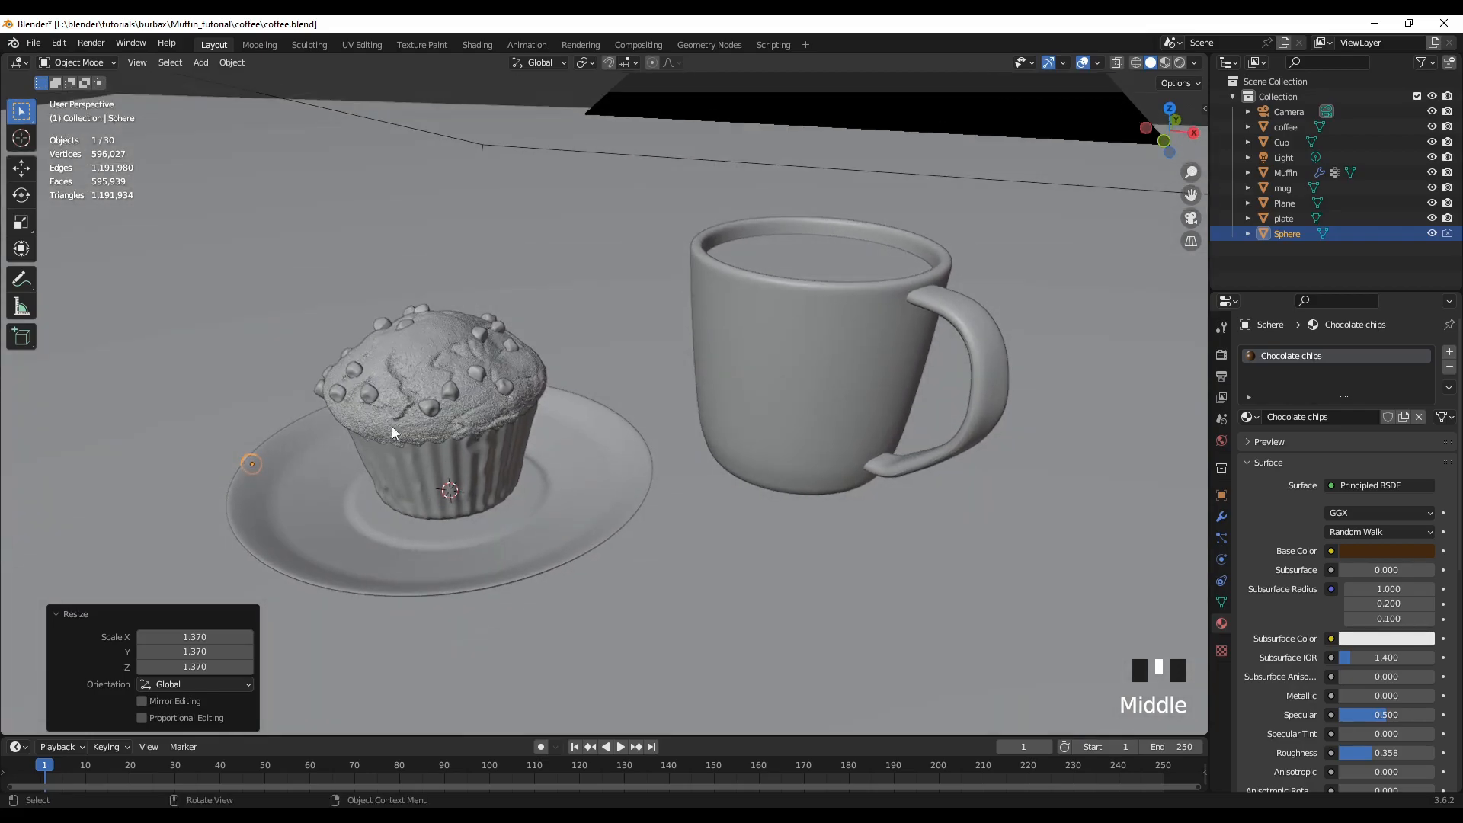
scroll(410, 439, up, 3)
middle_drag(390, 457, 447, 467)
scroll(427, 470, down, 2)
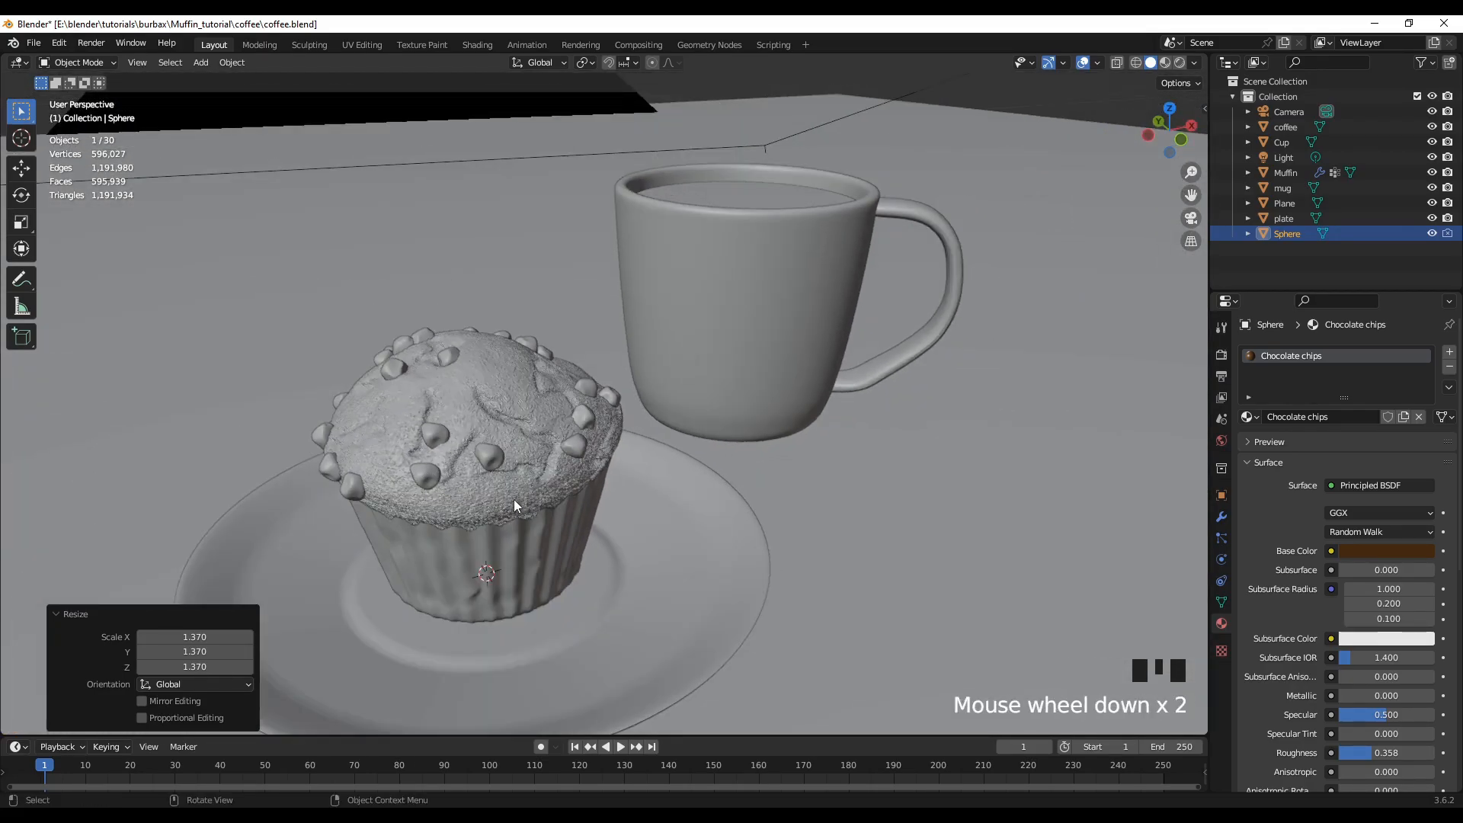
middle_drag(549, 594, 761, 570)
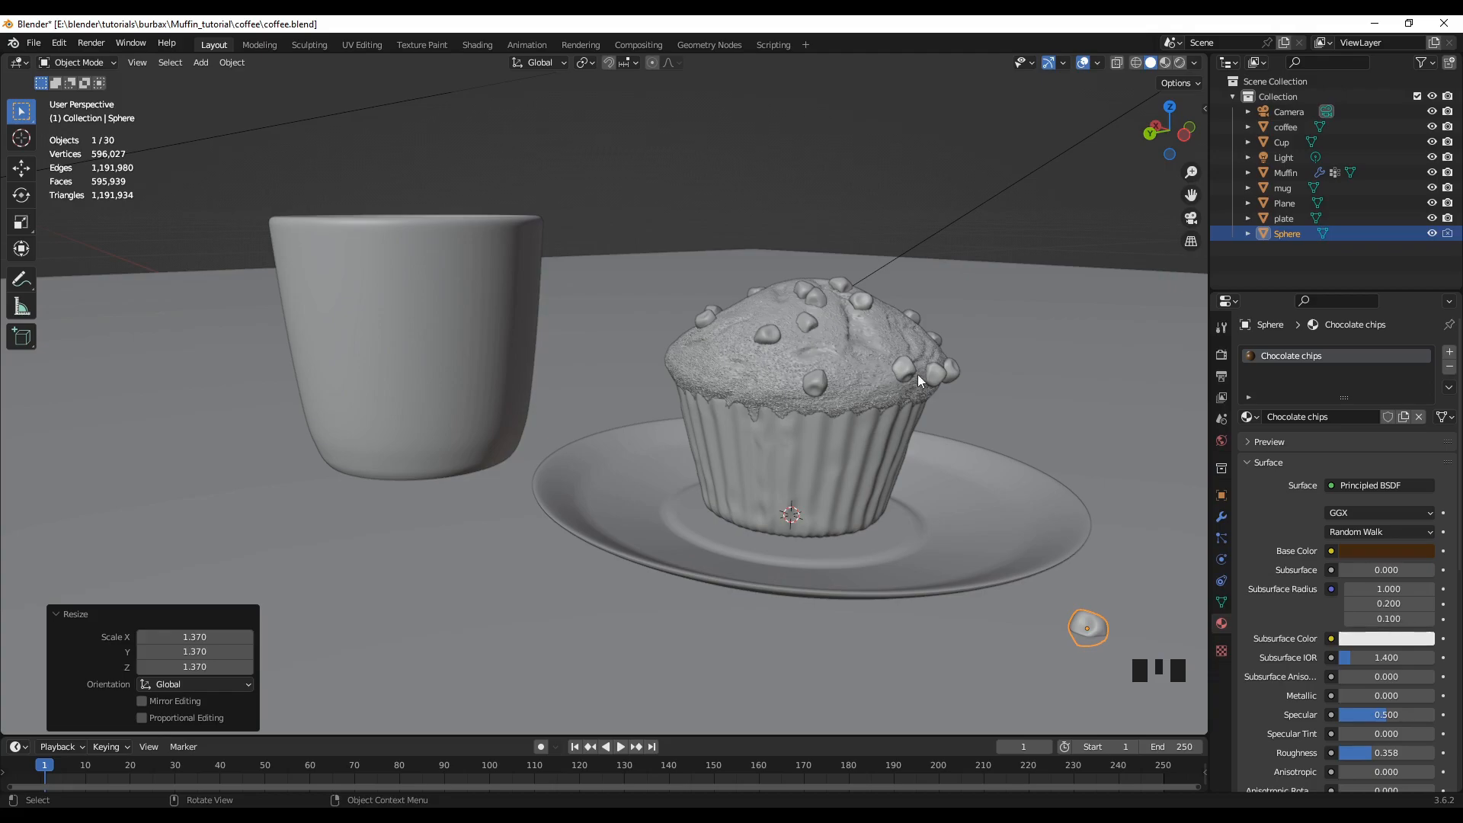
middle_drag(843, 474, 541, 442)
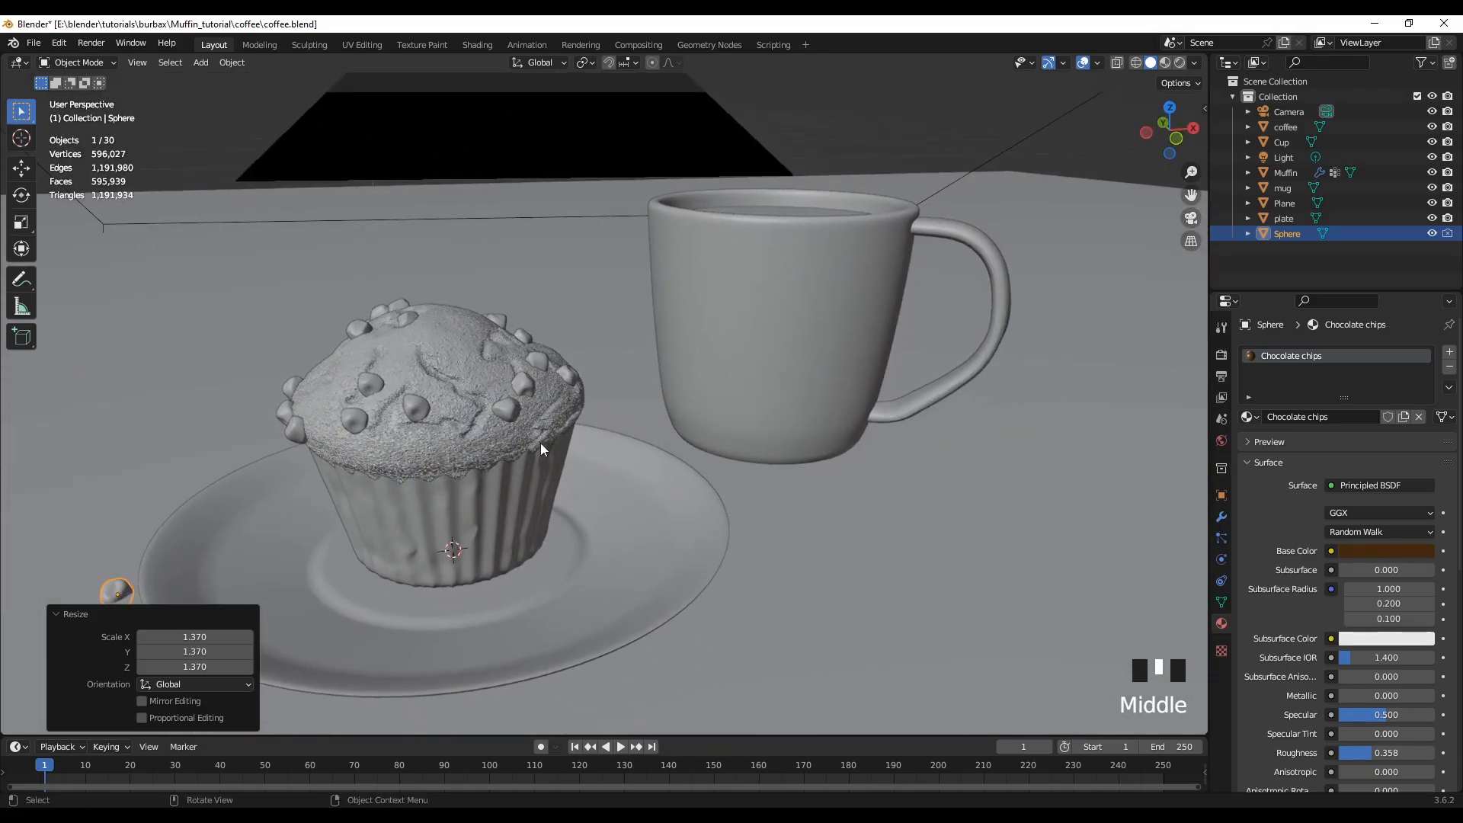
mouse_move(487, 524)
middle_down()
mouse_move(464, 538)
mouse_move(469, 513)
middle_up()
middle_drag(428, 392, 684, 507)
middle_drag(841, 475, 940, 366)
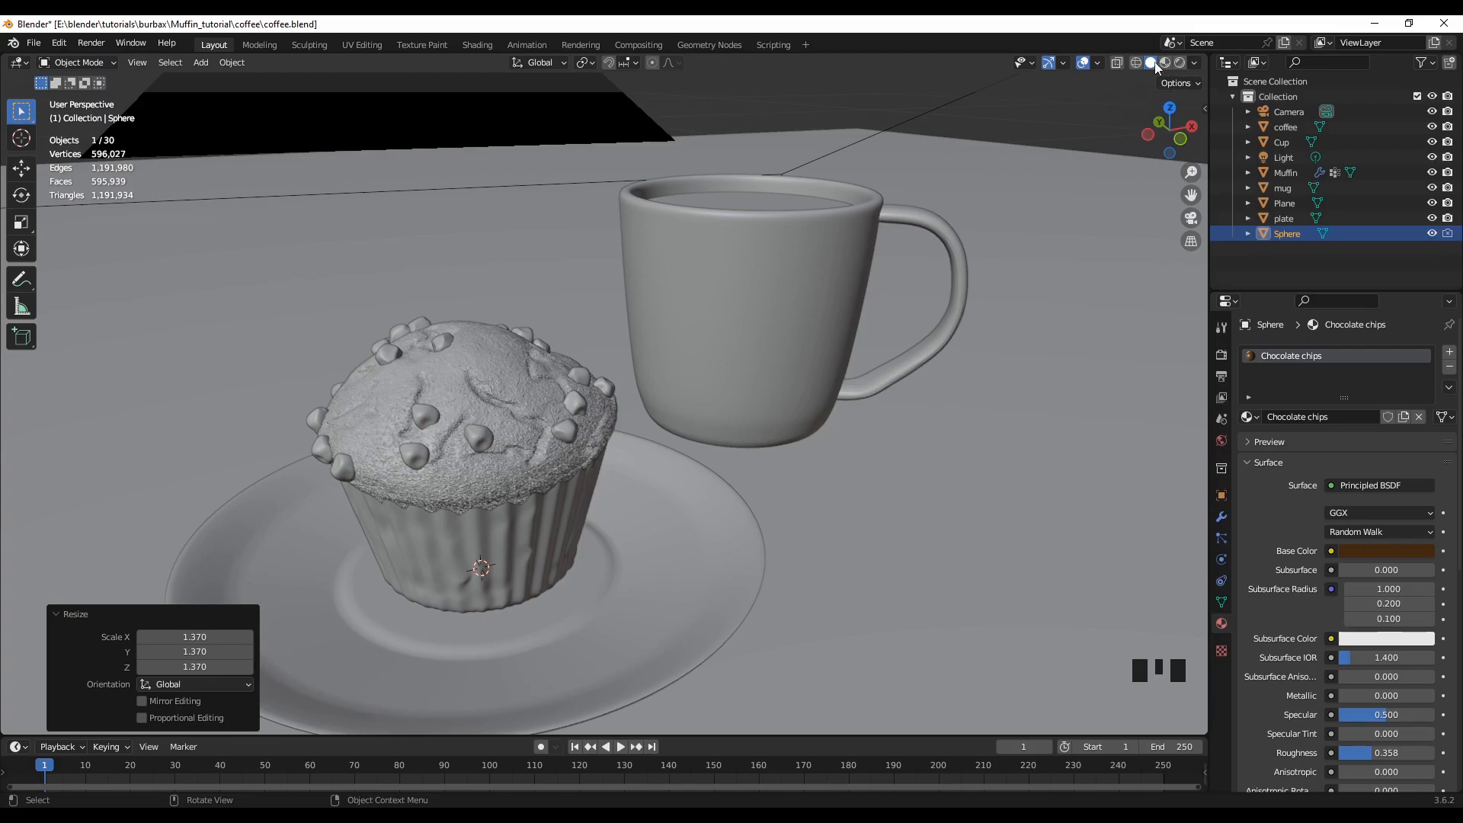
- Display the scene in Material Preview and scale the source chocolate chip up uniformly by a further 1.143
click(1165, 62)
scroll(451, 622, down, 2)
mouse_move(451, 621)
middle_down()
mouse_move(414, 612)
mouse_move(382, 679)
mouse_move(471, 614)
middle_up()
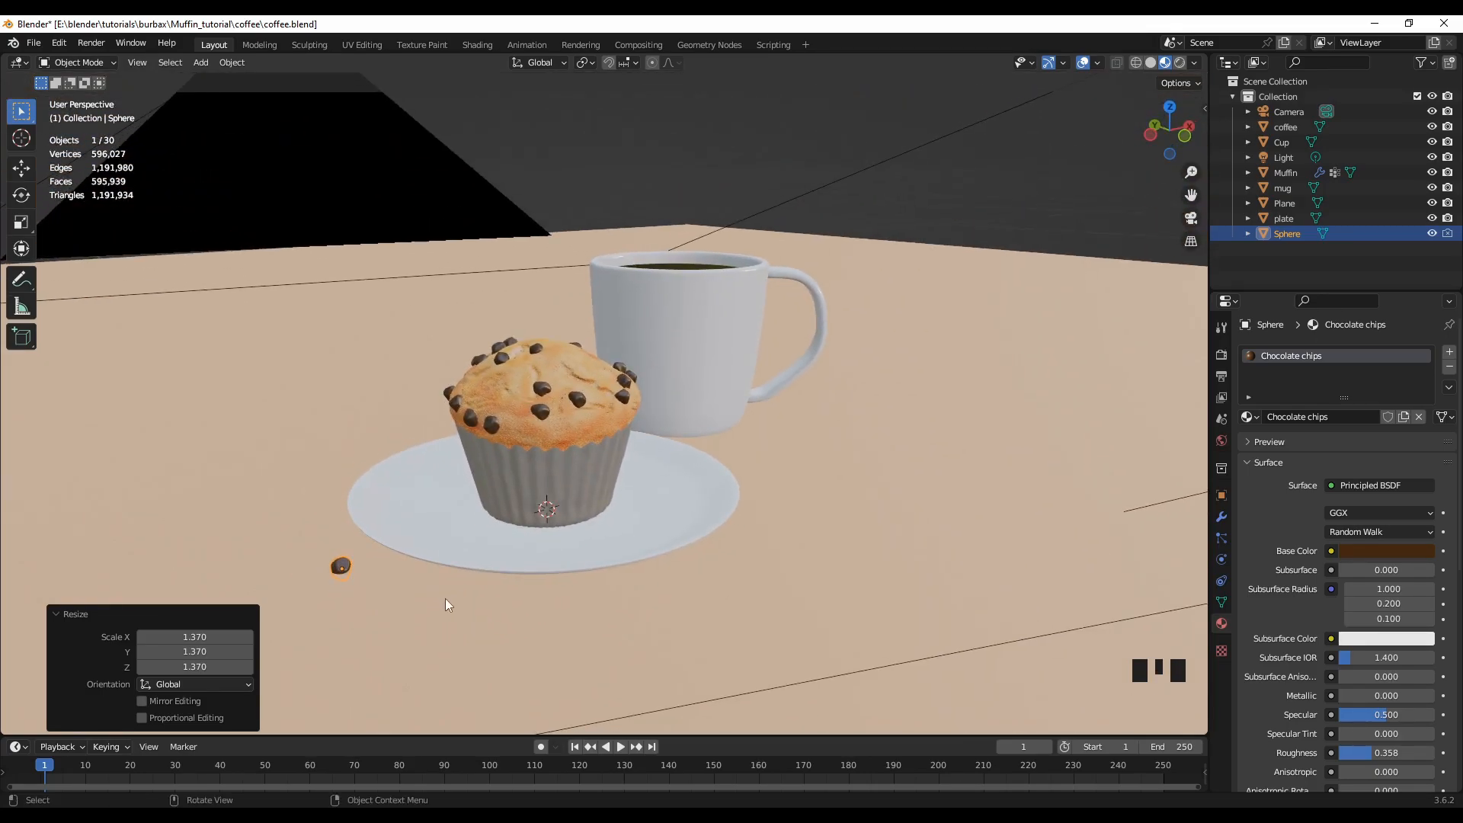
middle_drag(583, 647, 505, 653)
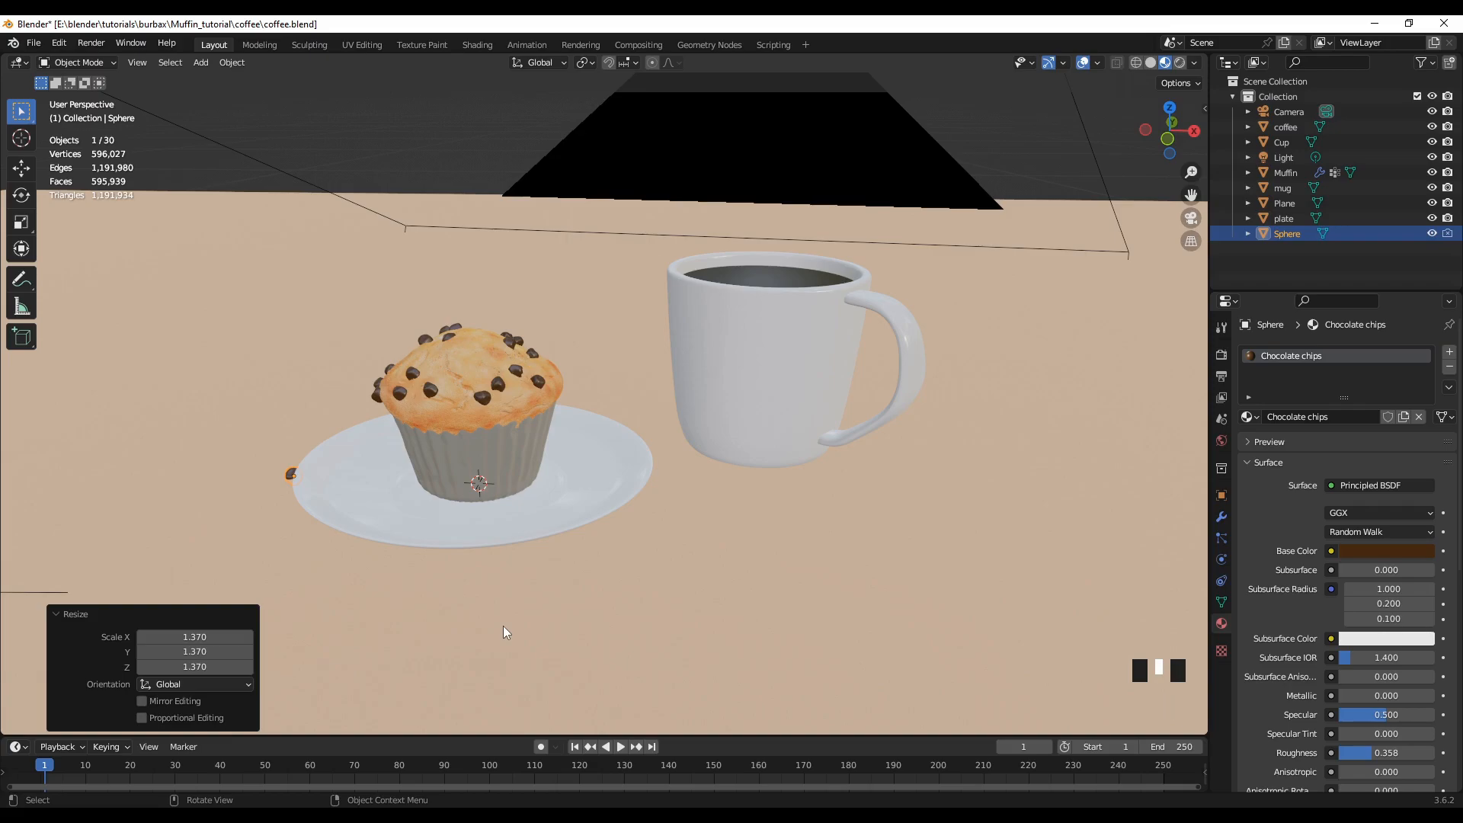
key(s)
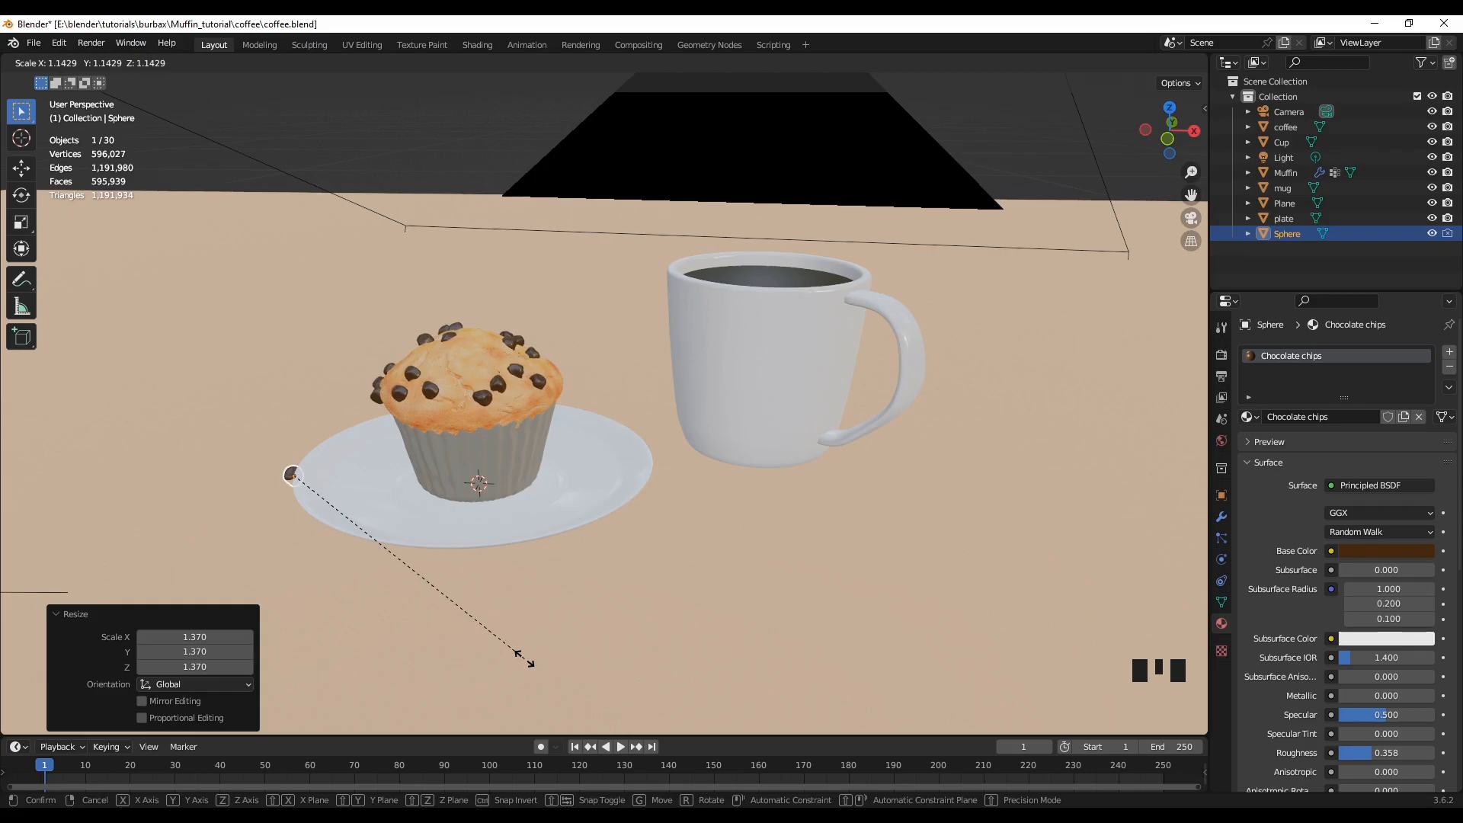
click(525, 663)
middle_drag(332, 547, 471, 542)
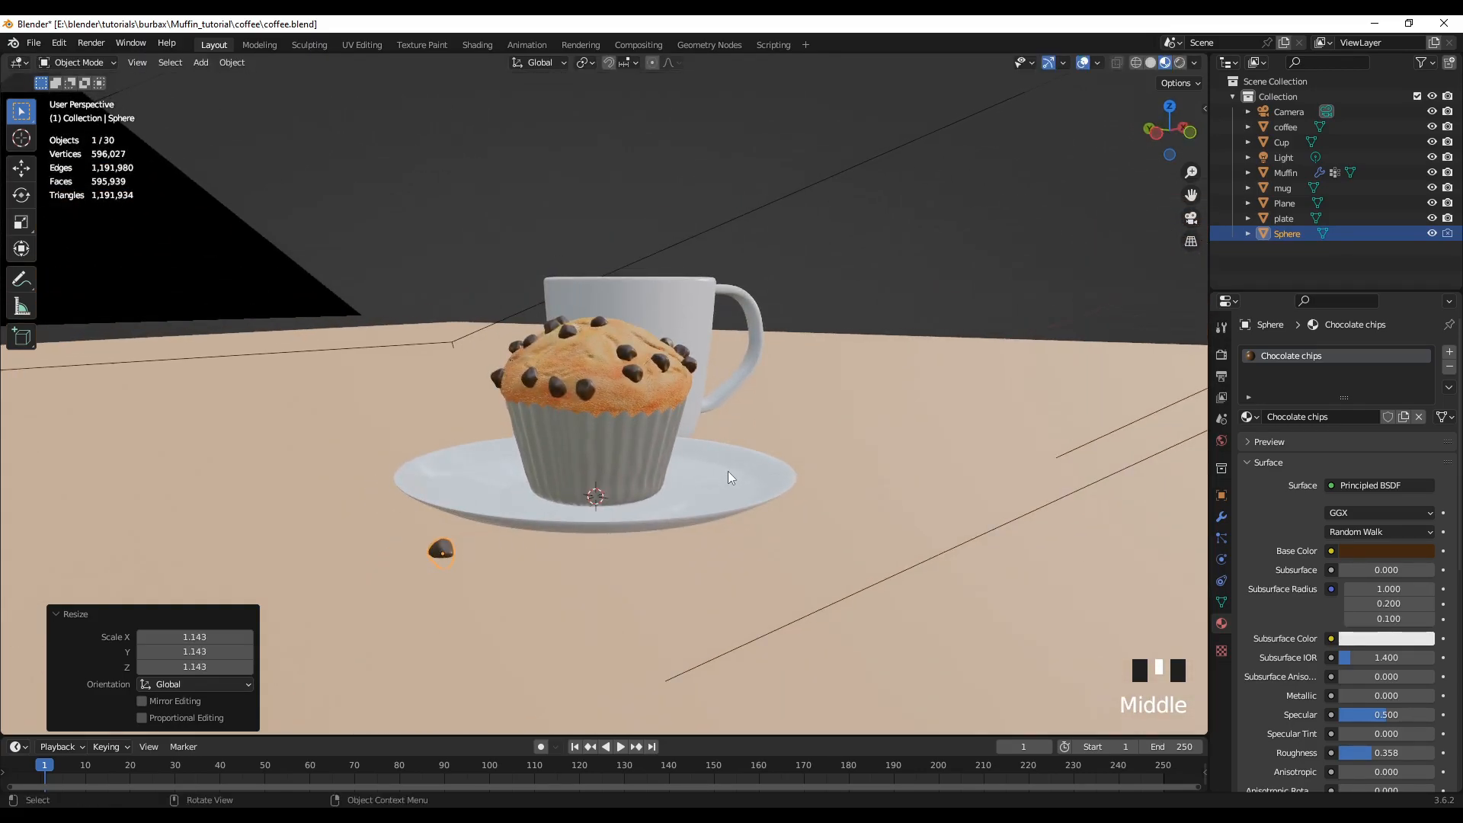
scroll(730, 478, down, 2)
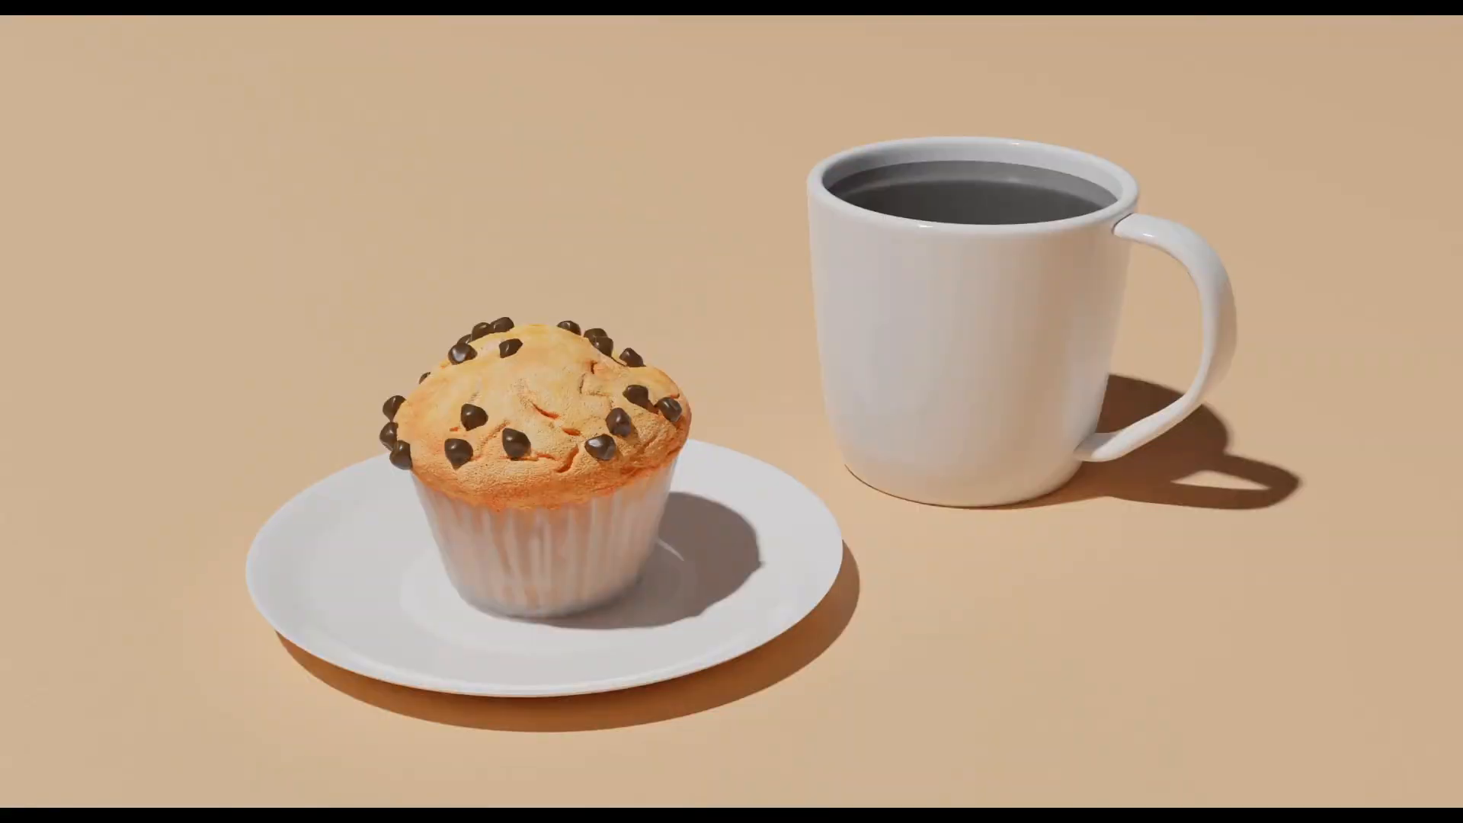